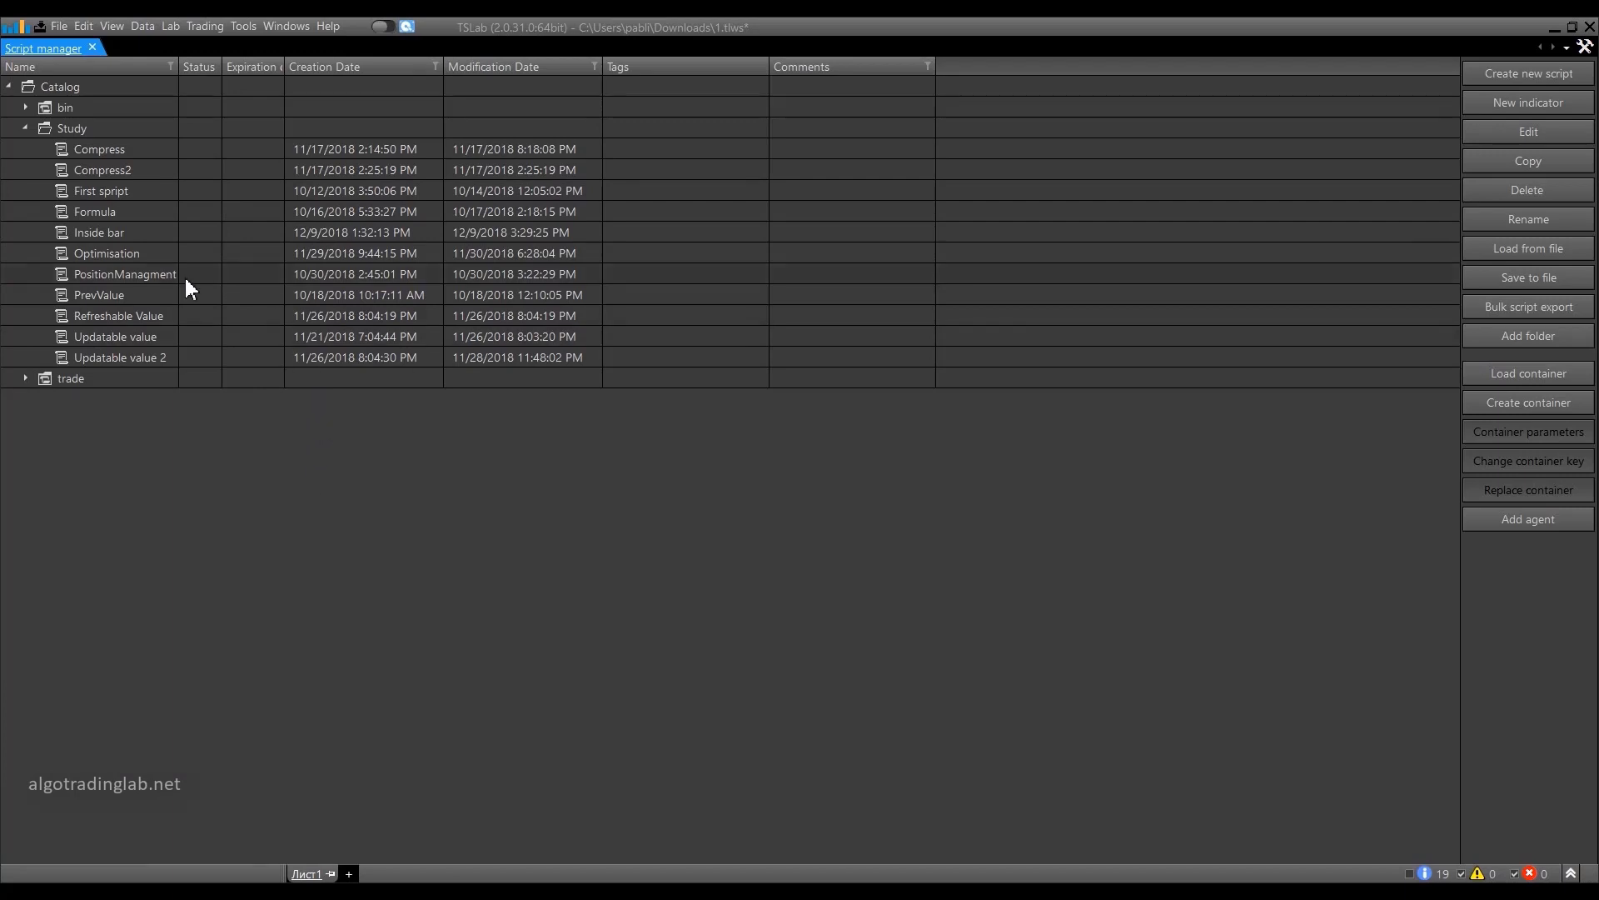
Open the Data Manager and start adding a new data provider in the Online data category.
click(144, 32)
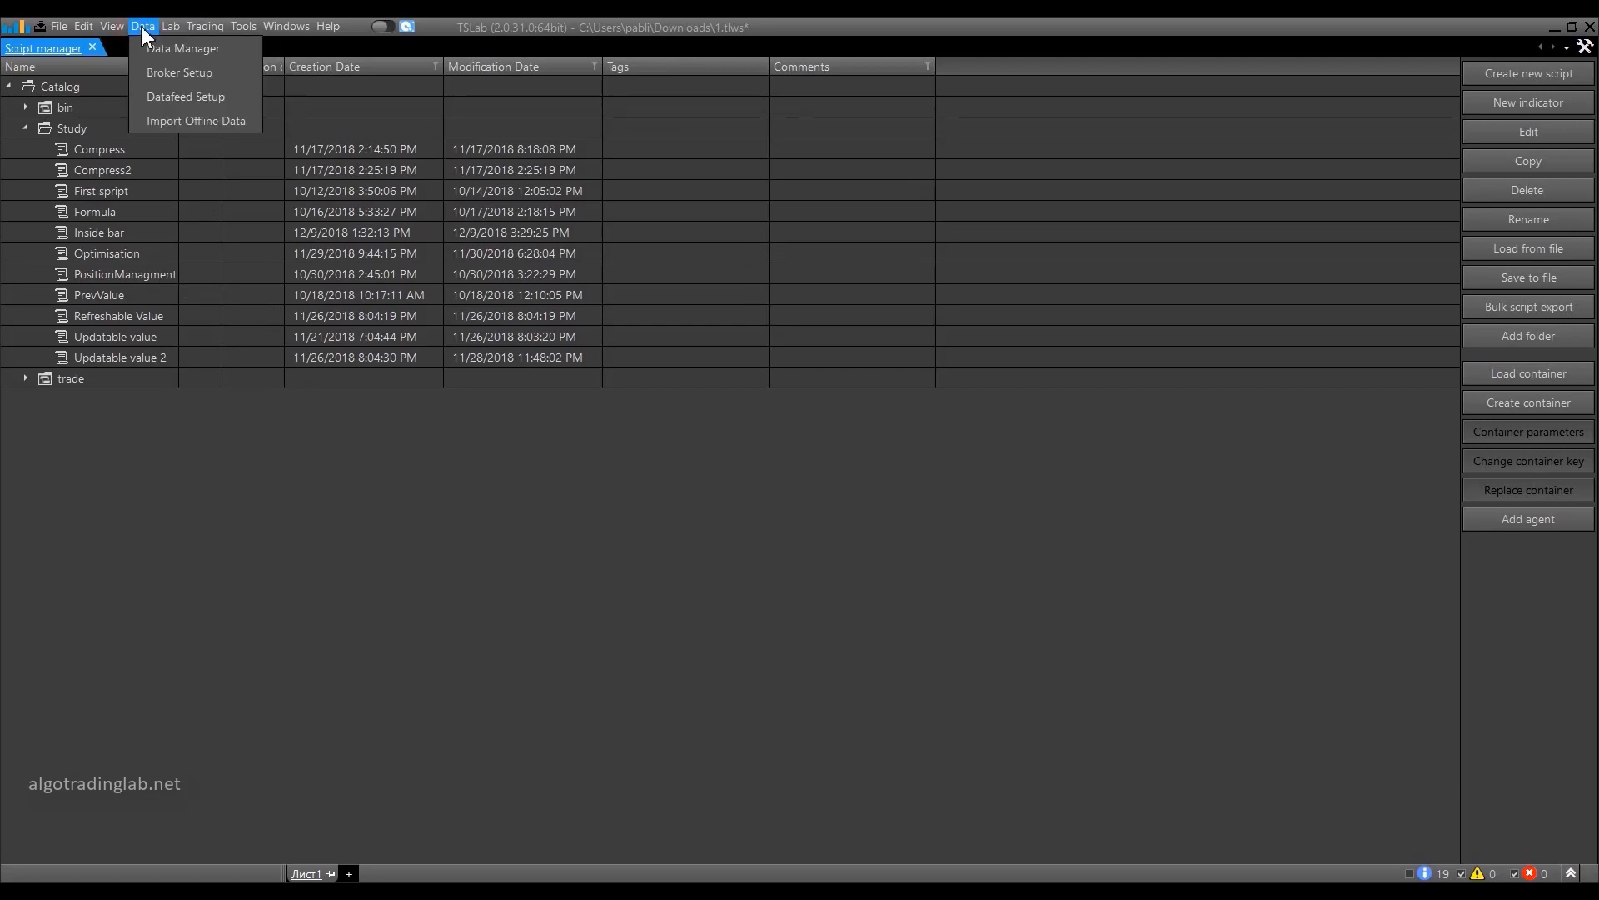
click(160, 52)
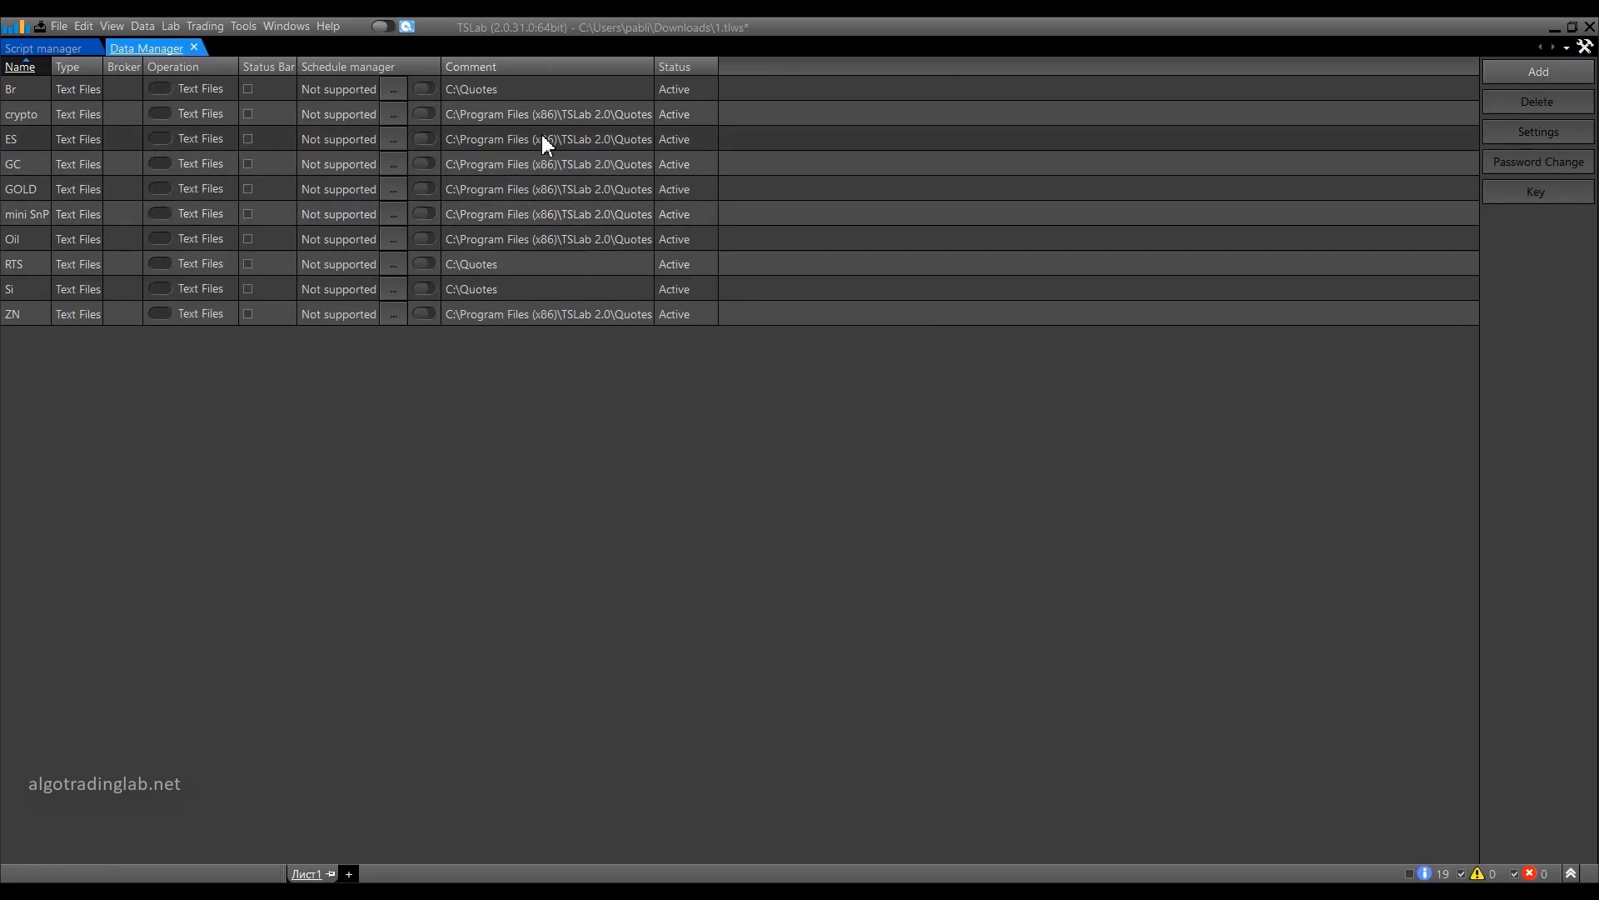
click(1531, 74)
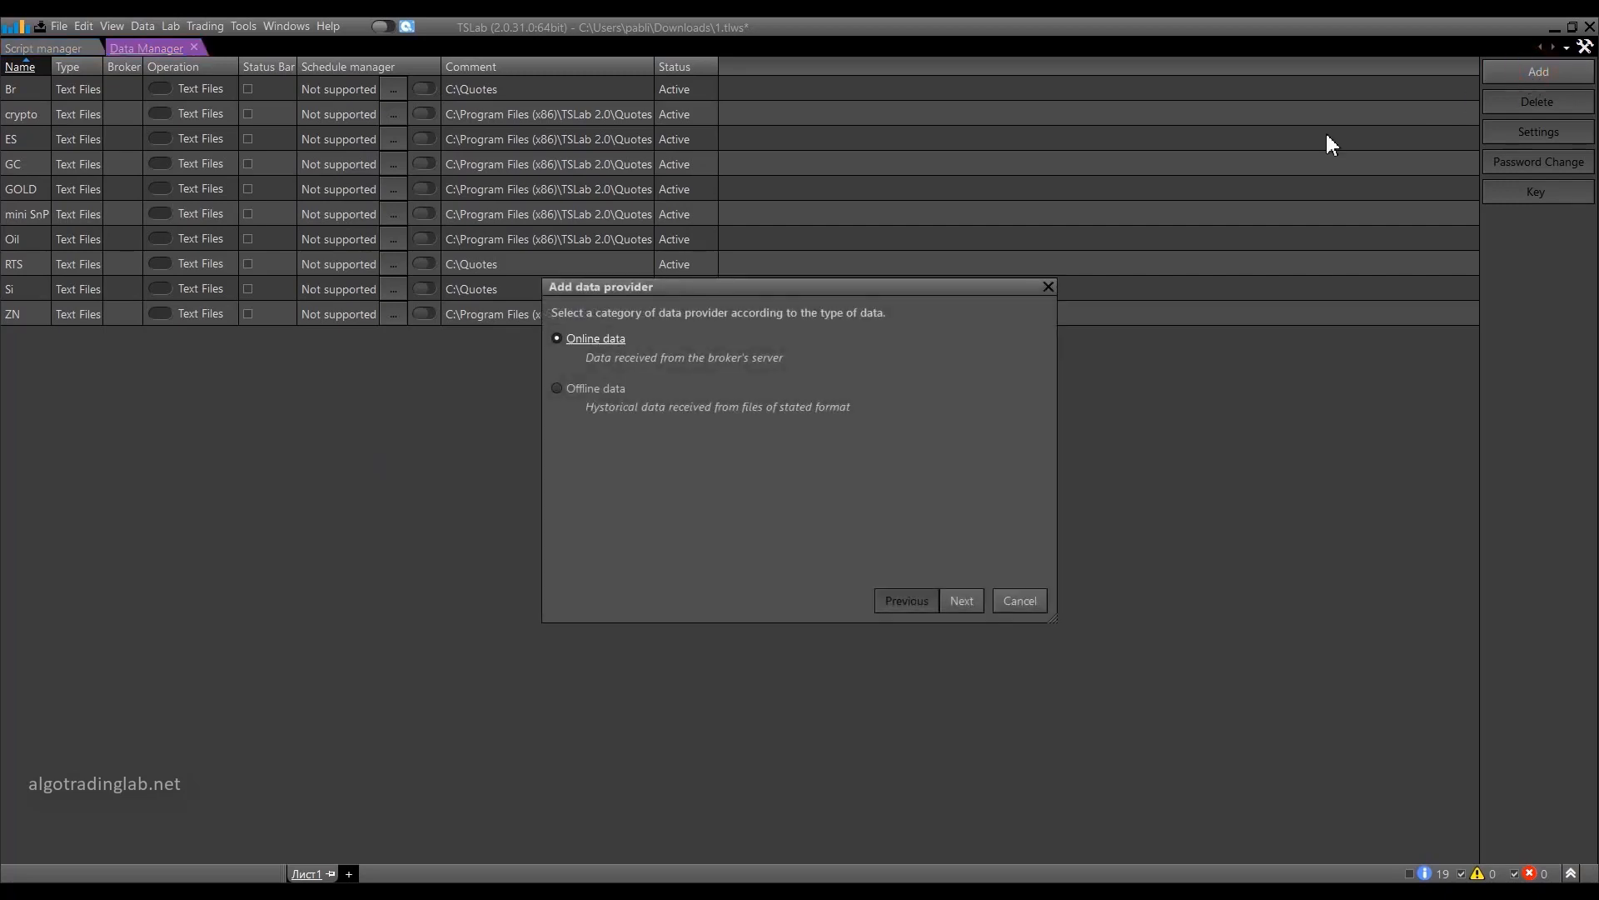
mouse_move(837, 295)
mouse_down()
mouse_move(781, 244)
mouse_move(725, 99)
mouse_up()
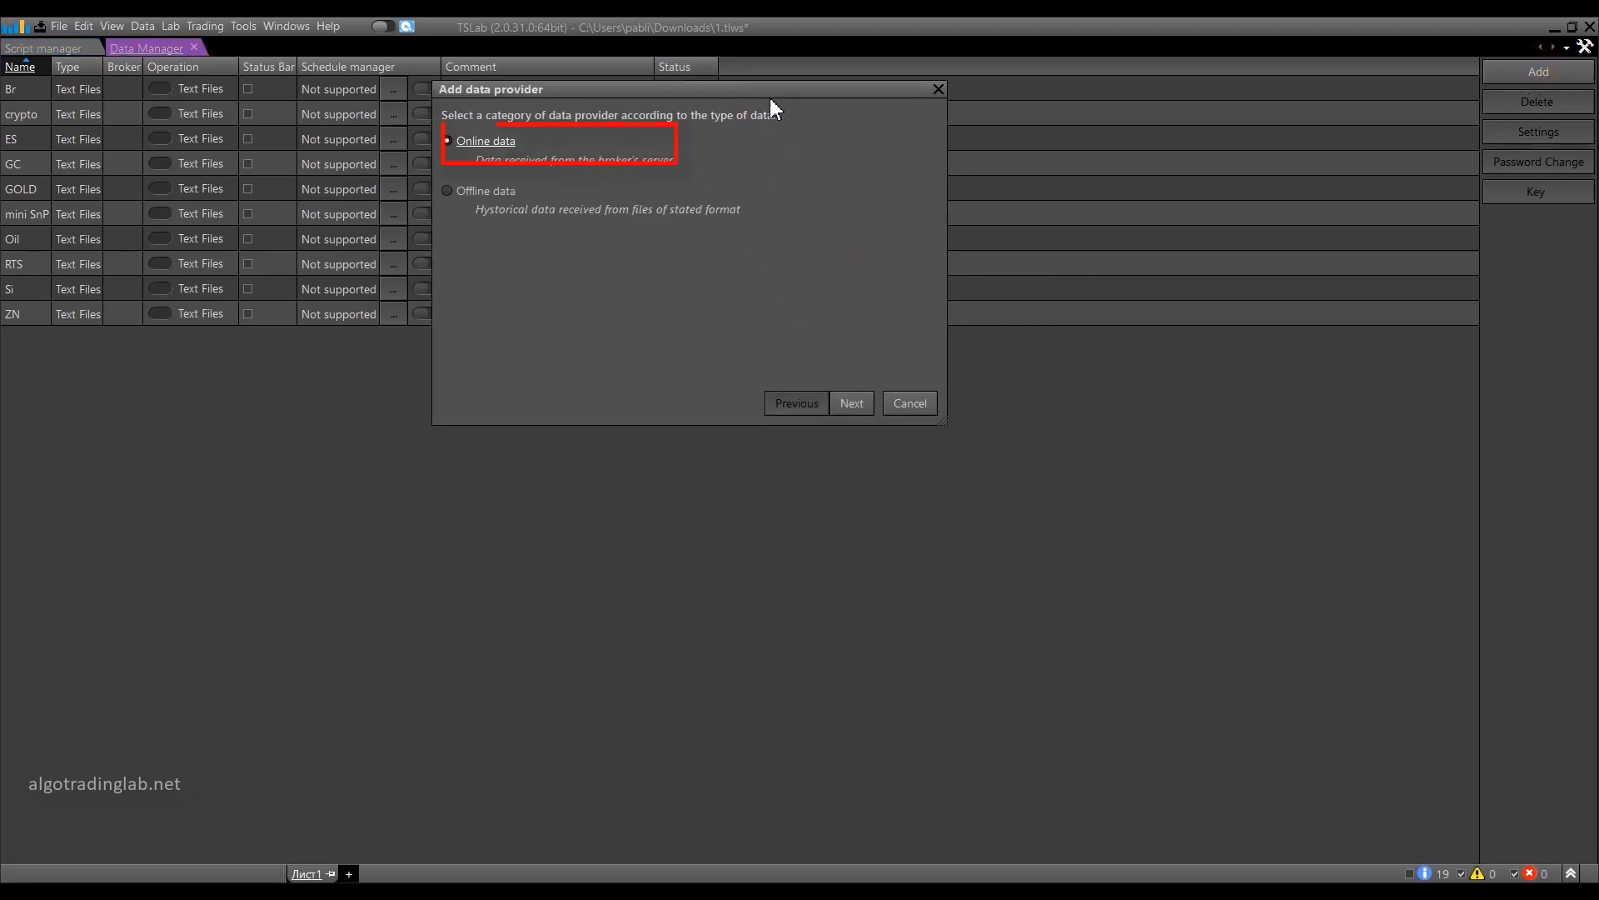
click(447, 141)
click(852, 403)
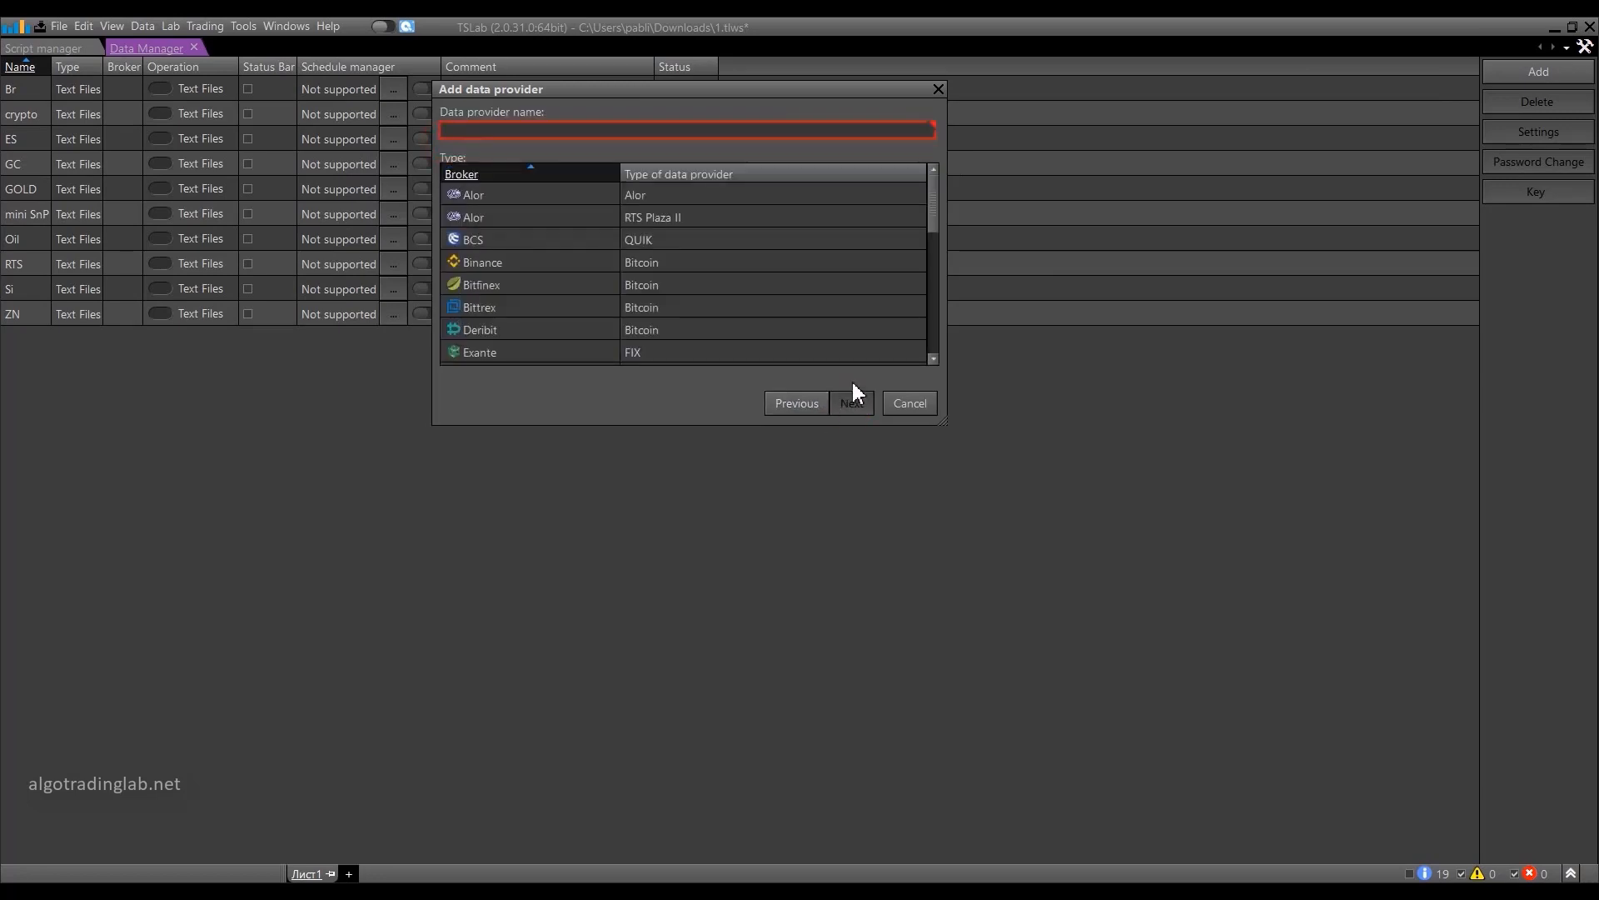
Choose Deribit as the broker, name the data provider Deribit, and continue to its settings.
drag(936, 197, 944, 367)
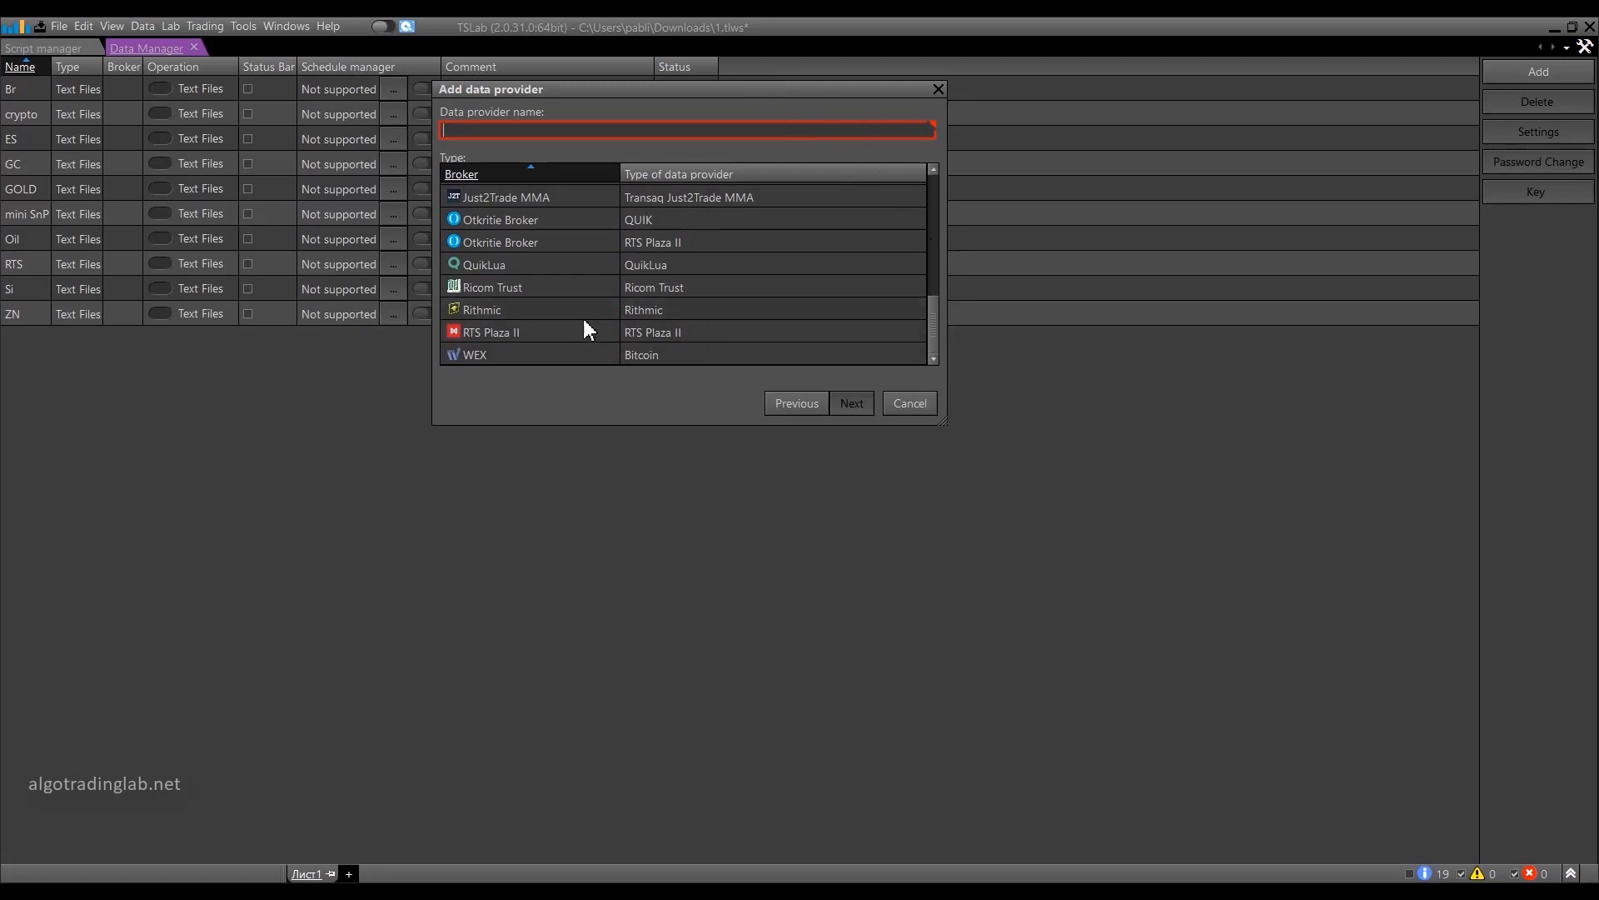
drag(935, 333, 929, 229)
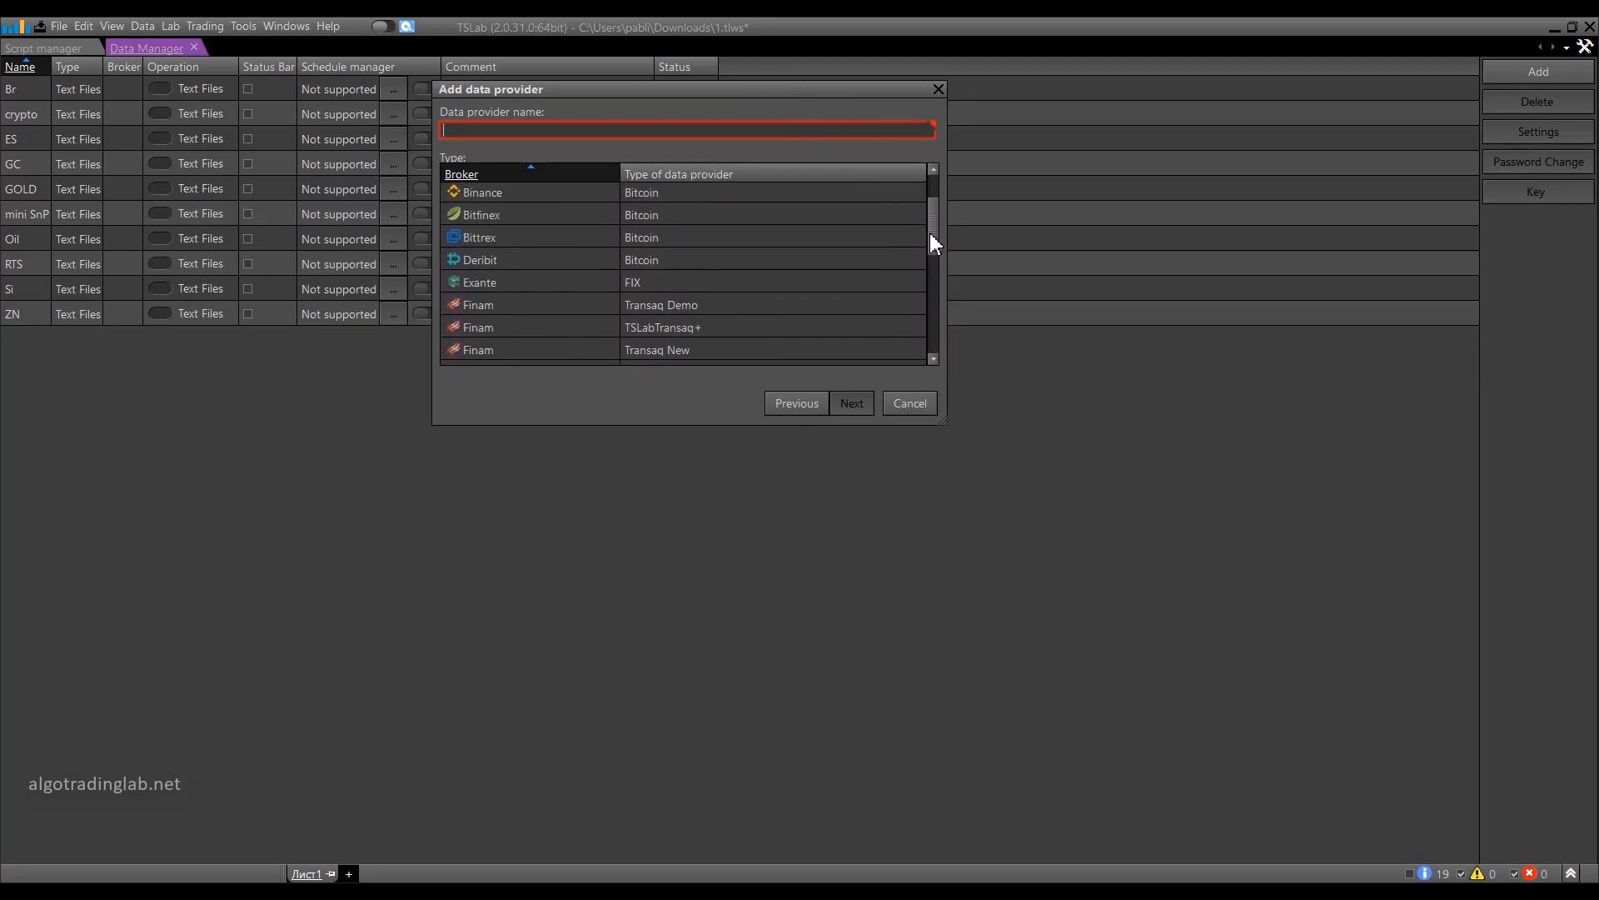
click(508, 264)
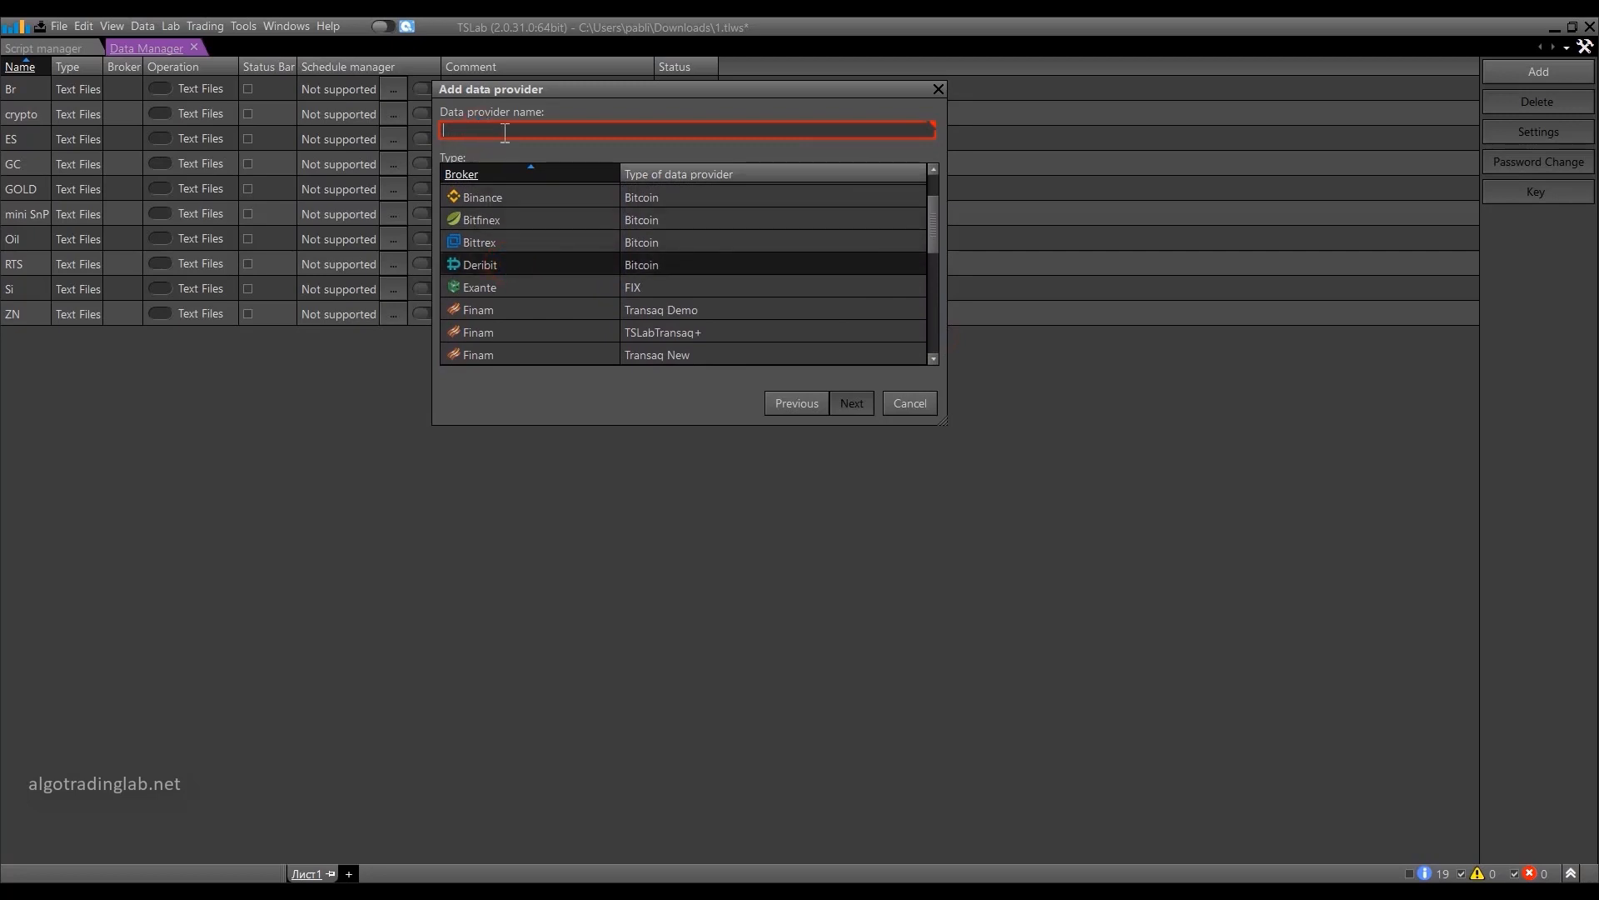
text(Der)
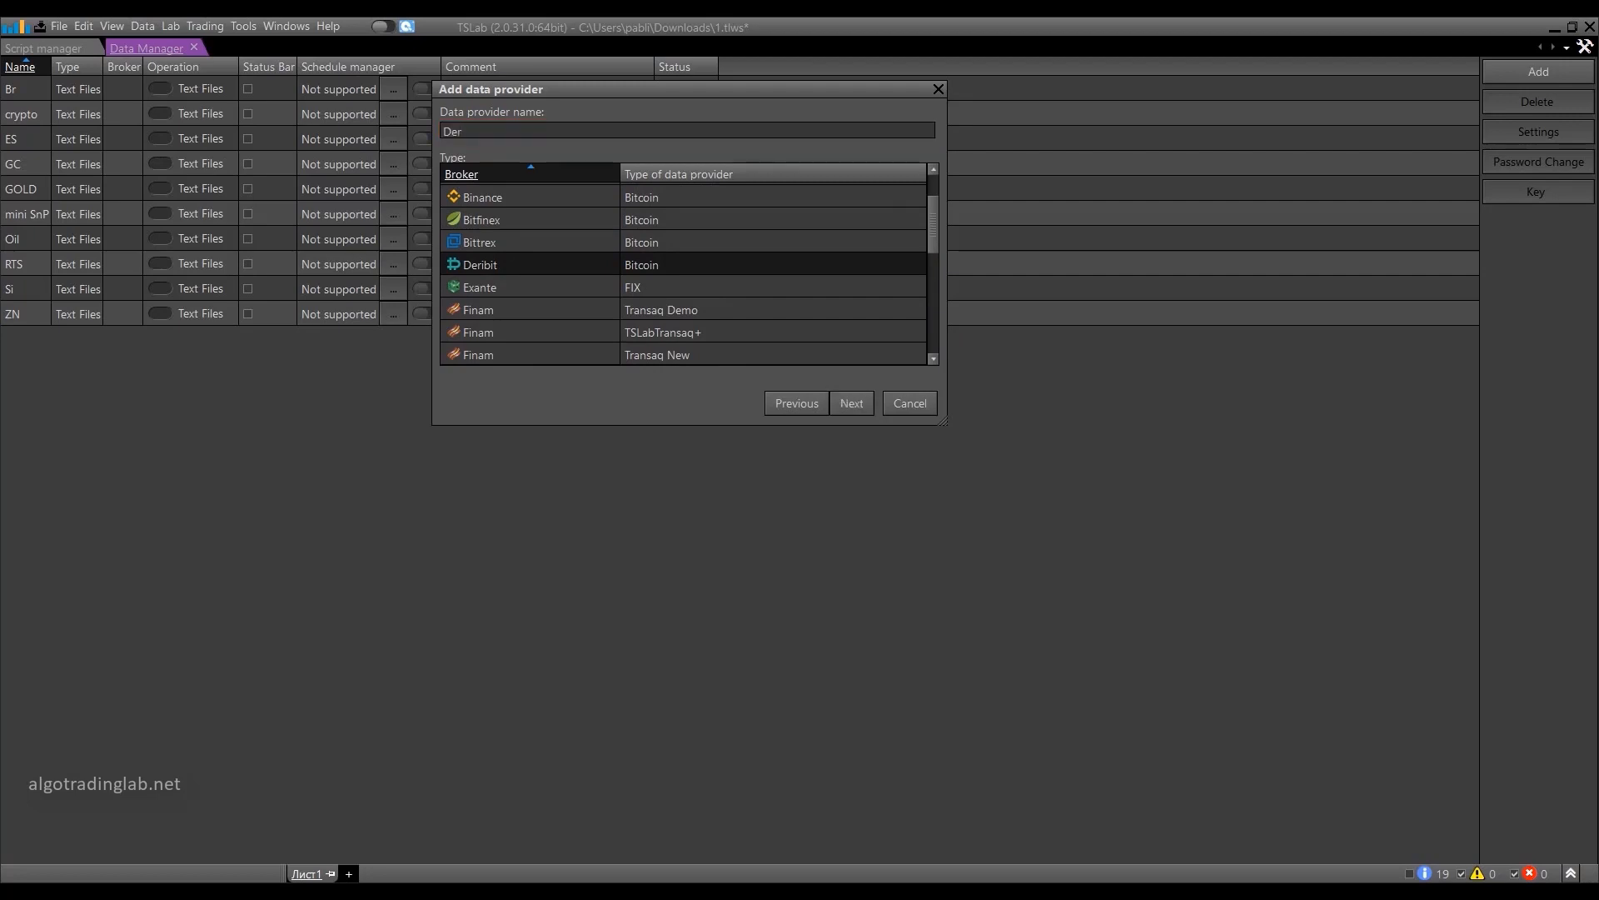
text(ibit)
click(841, 399)
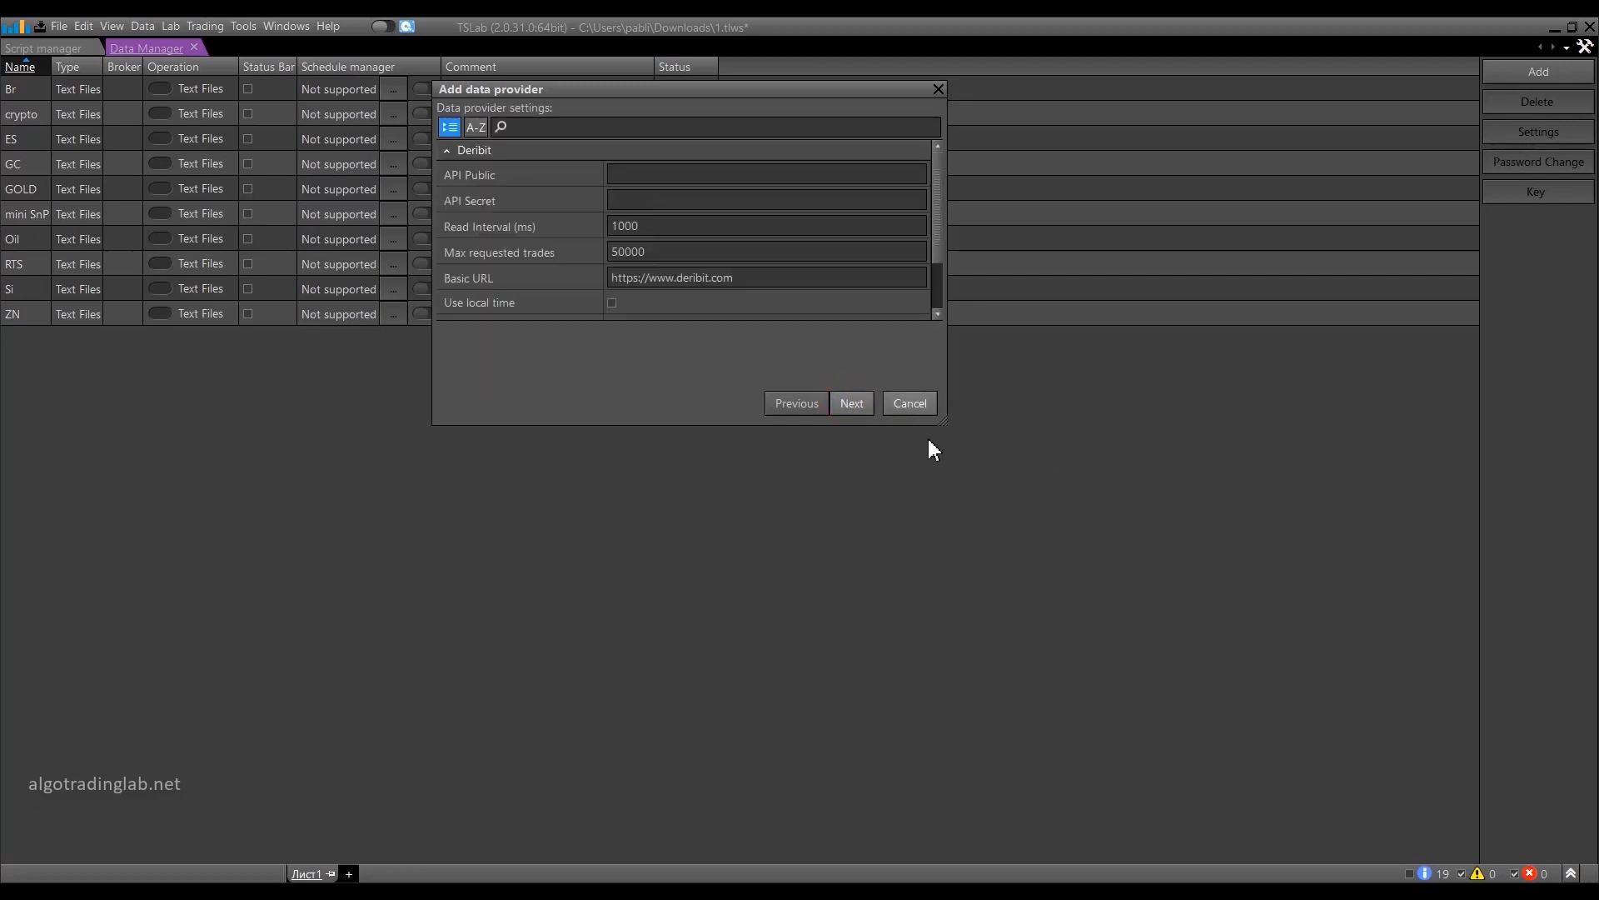
Enlarge the provider settings dialog and copy the API public key from the AkelPad note into the API Public field.
drag(943, 420, 1103, 737)
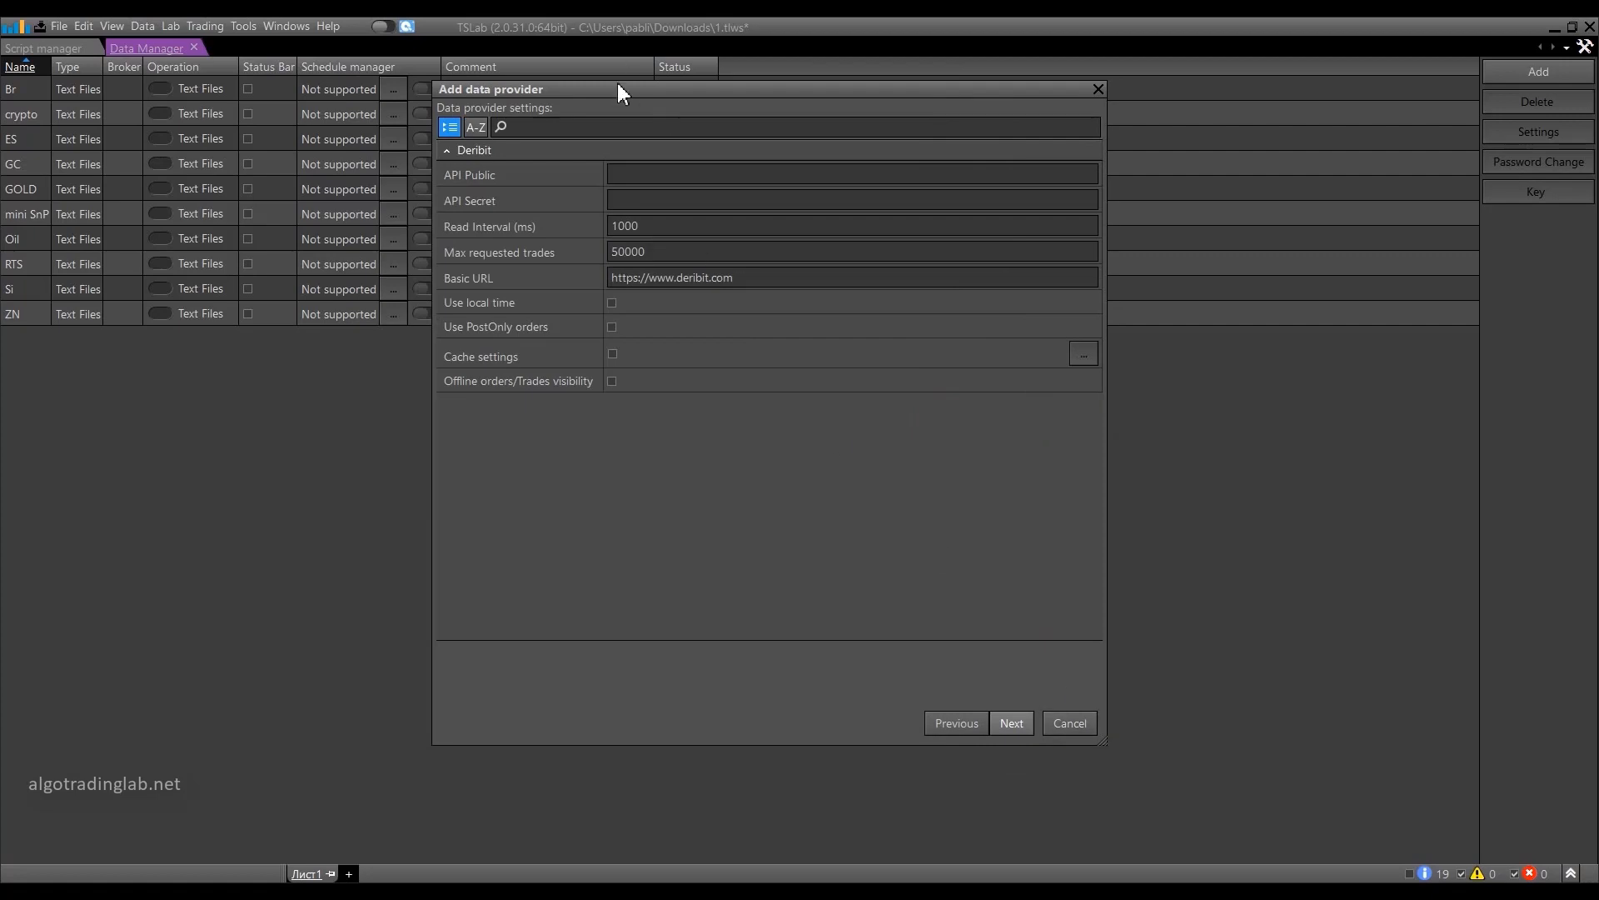
click(648, 173)
click(639, 196)
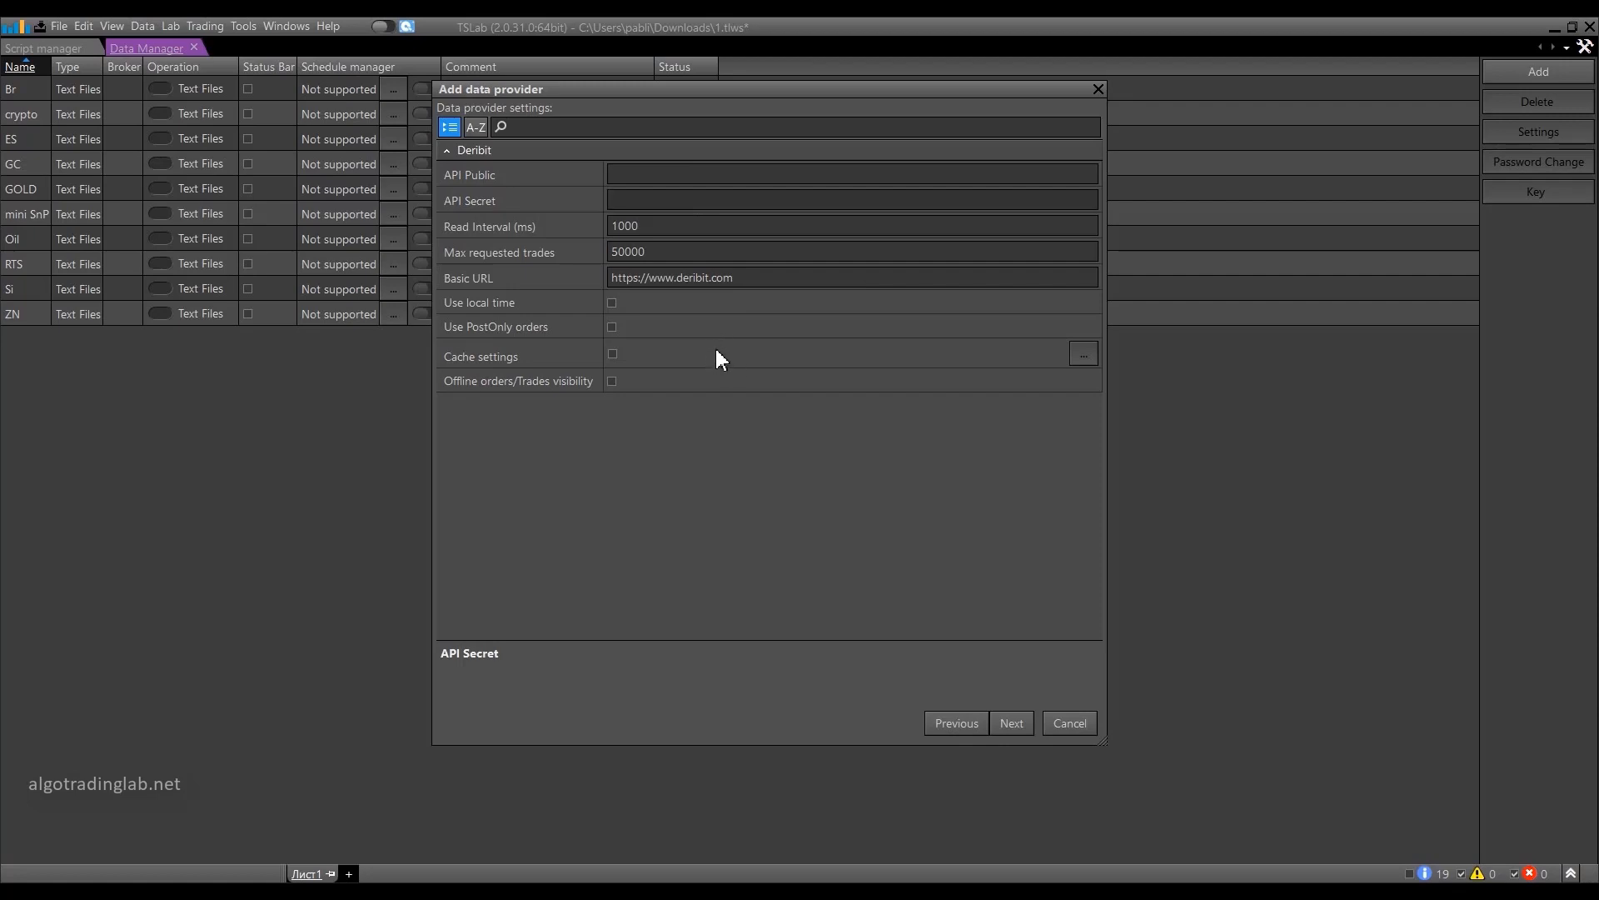
click(654, 175)
key(alt+Tab)
click(153, 428)
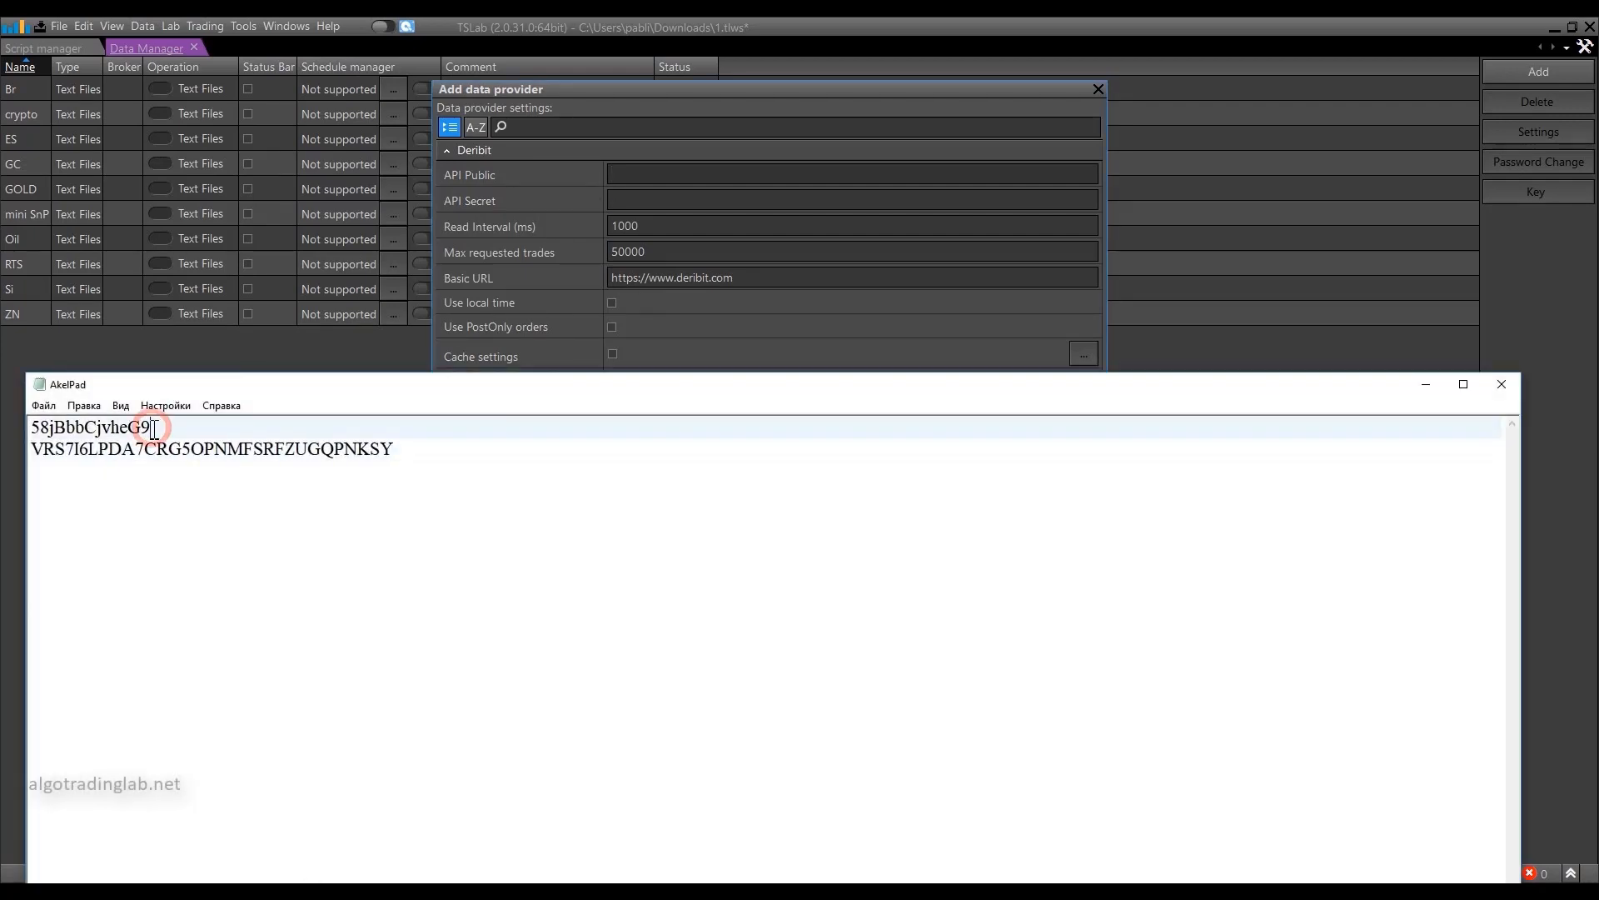
drag(153, 428, 32, 427)
key(ctrl+c)
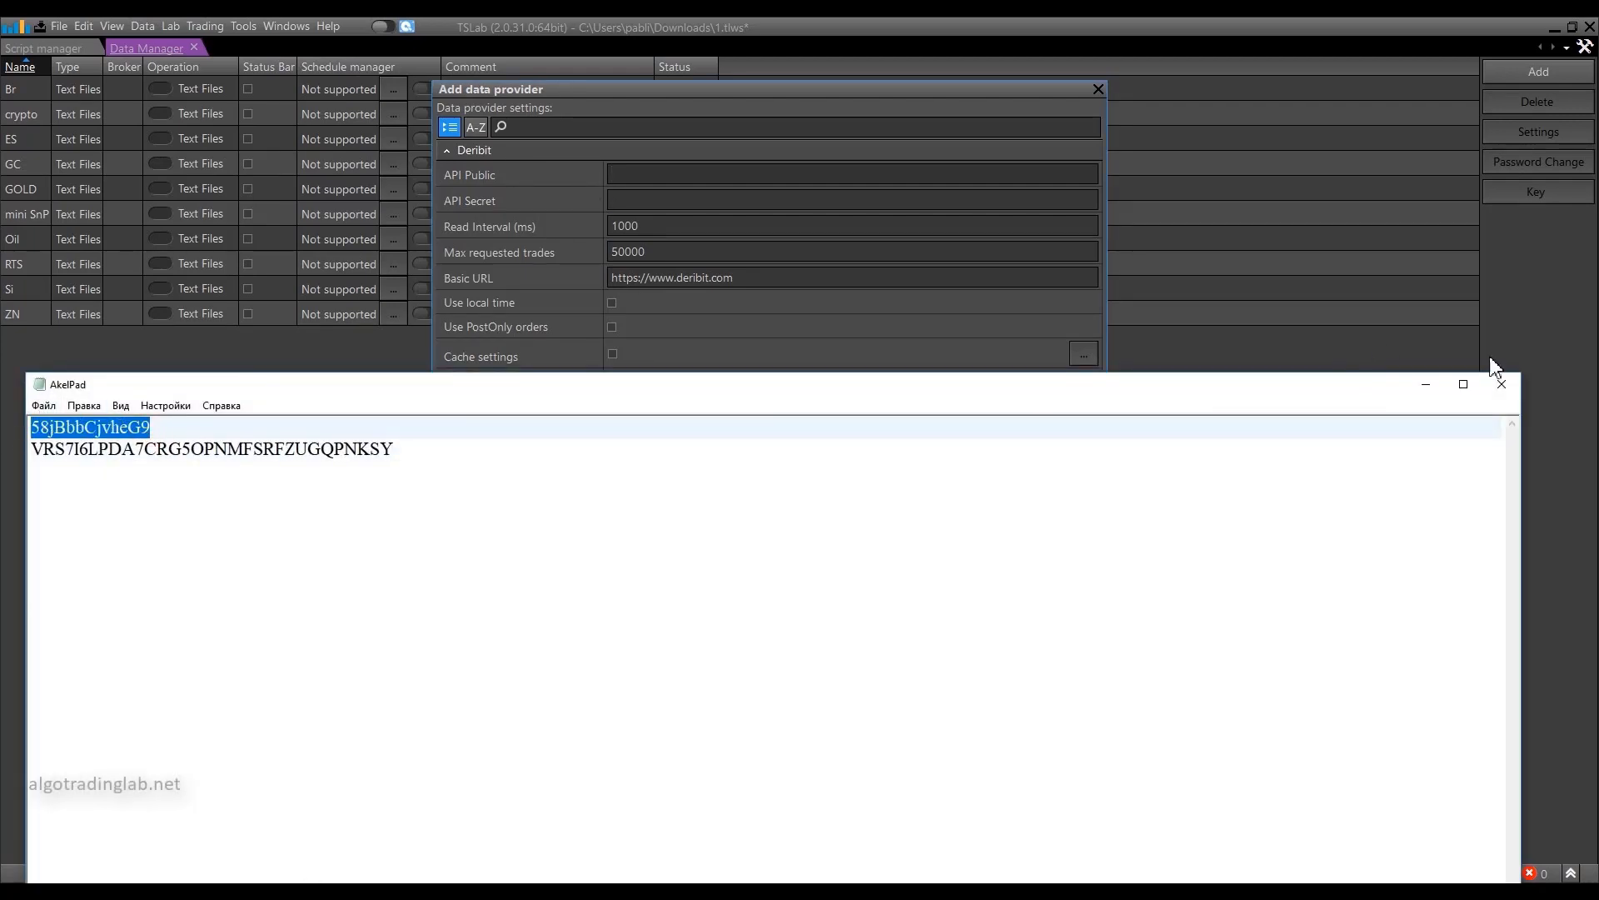
click(1426, 384)
click(629, 174)
key(ctrl+v)
Copy the API secret from the AkelPad note into the provider's API Secret field.
key(alt+Tab)
drag(398, 450, 32, 449)
click(1426, 384)
click(662, 200)
key(ctrl+v)
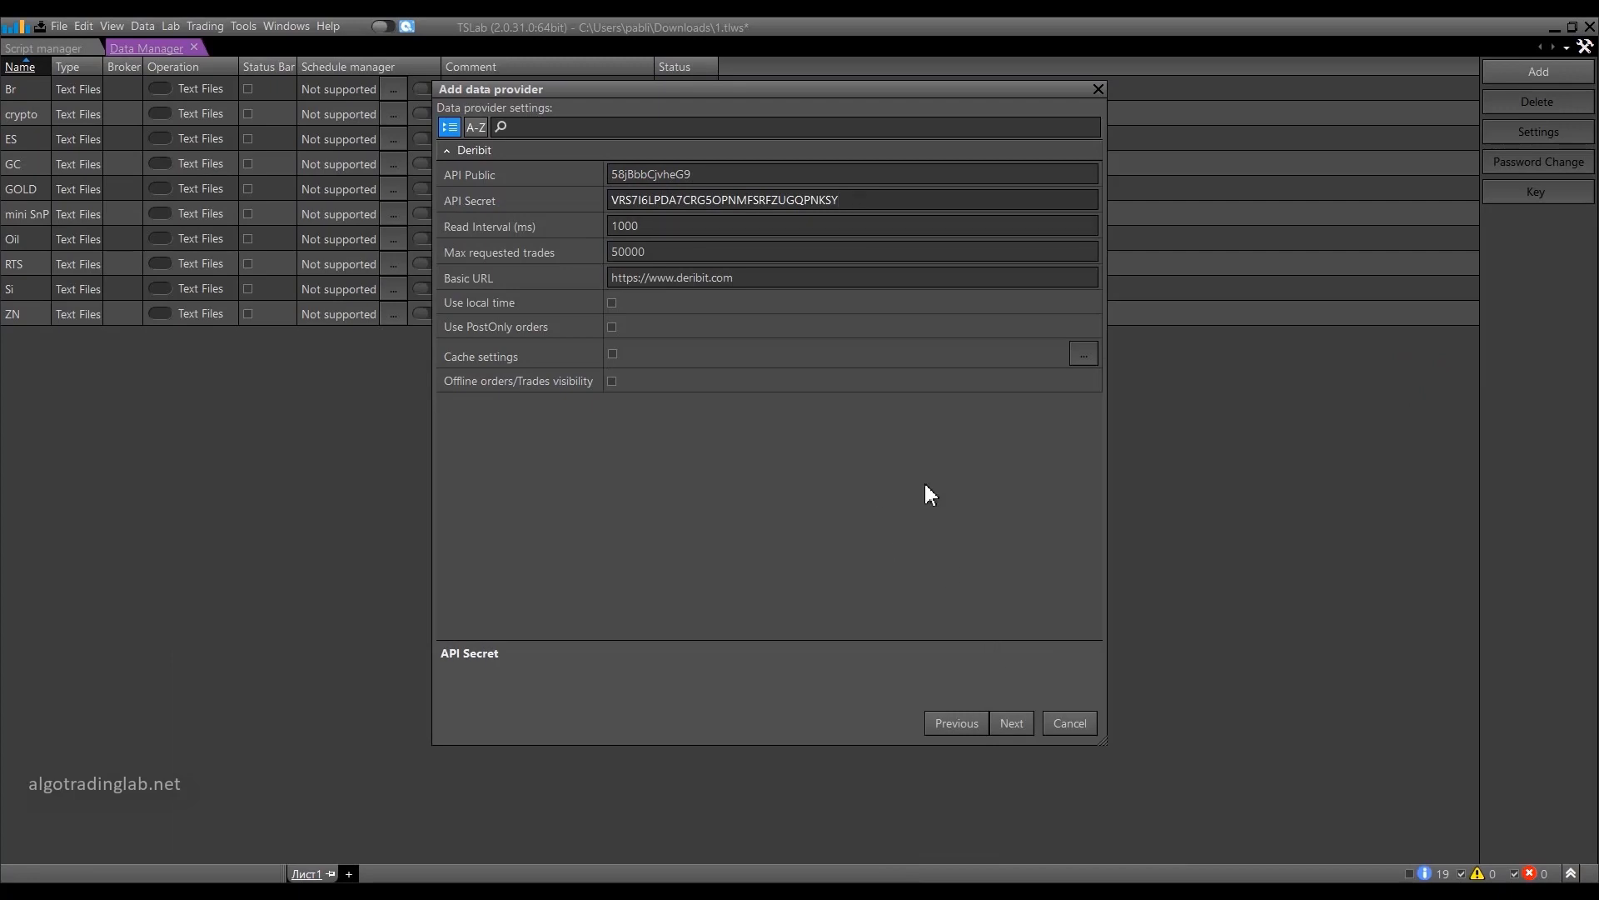
Finish adding the Deribit provider with the default read interval, trade limit and basic URL, and select its entry.
click(664, 228)
click(676, 254)
click(758, 278)
click(1011, 724)
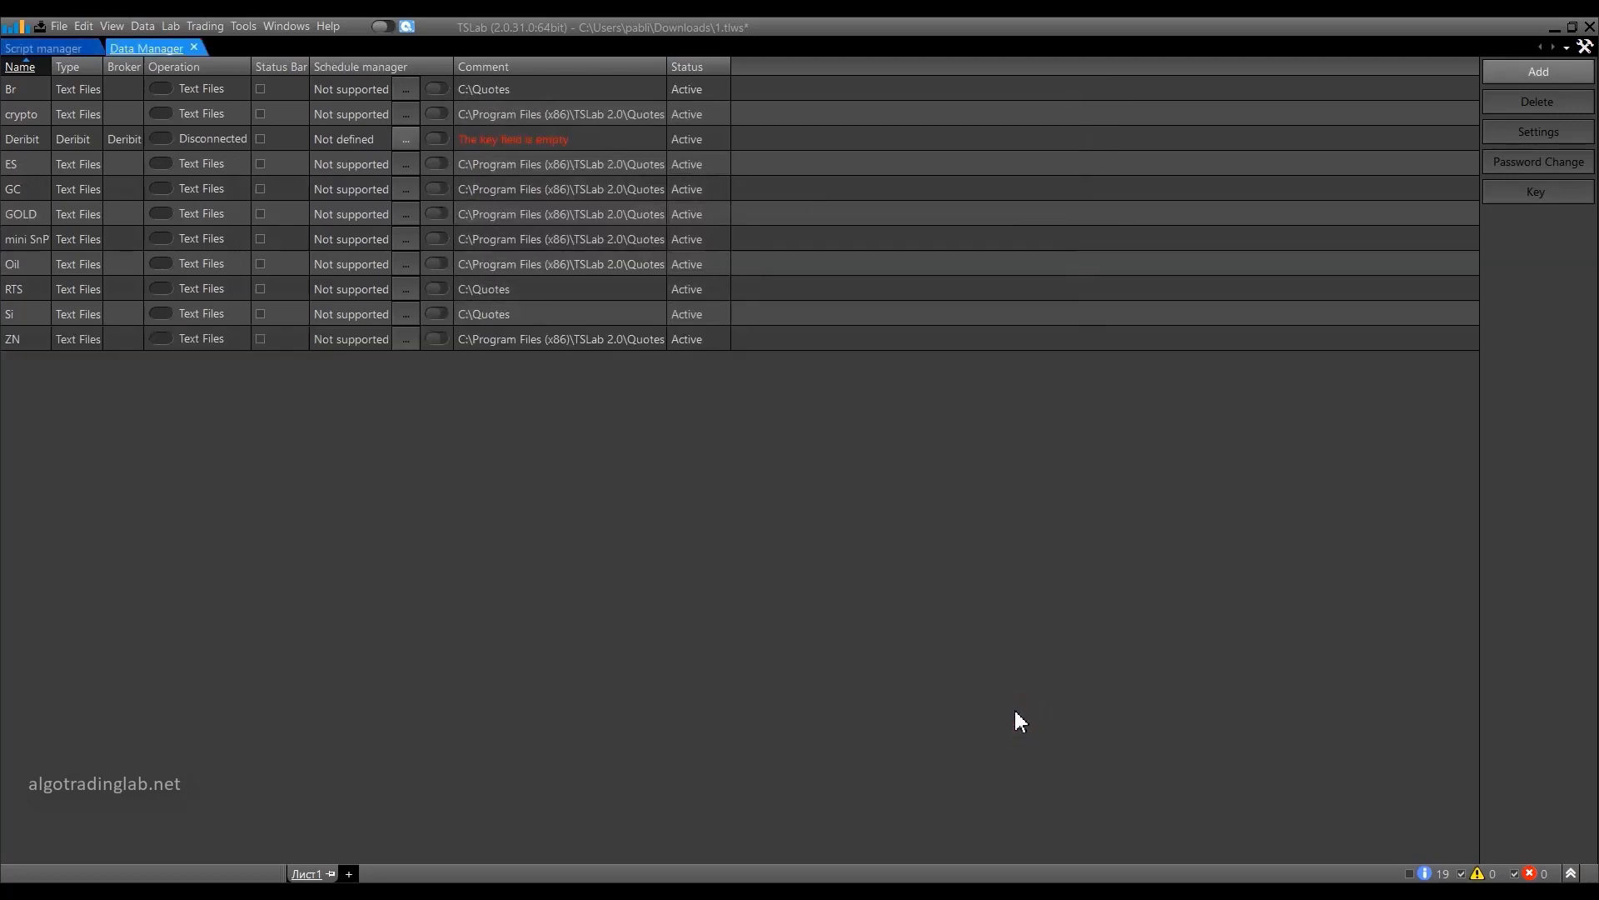
click(589, 144)
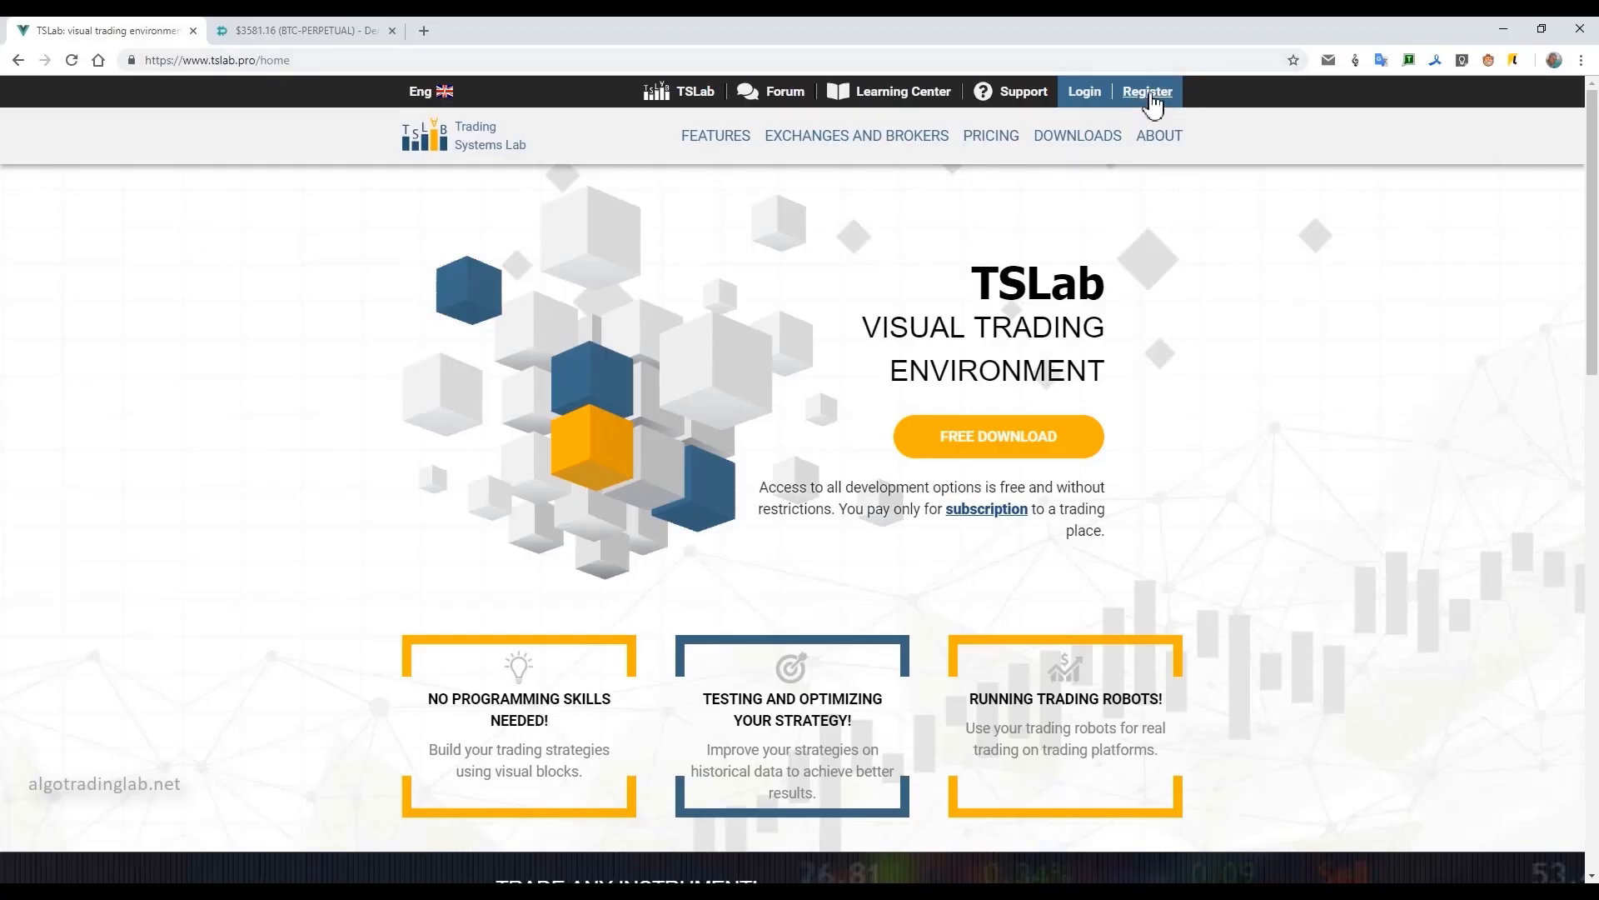
Switch to the TSLab website in the browser and log in to the account with the prefilled credentials.
click(1085, 96)
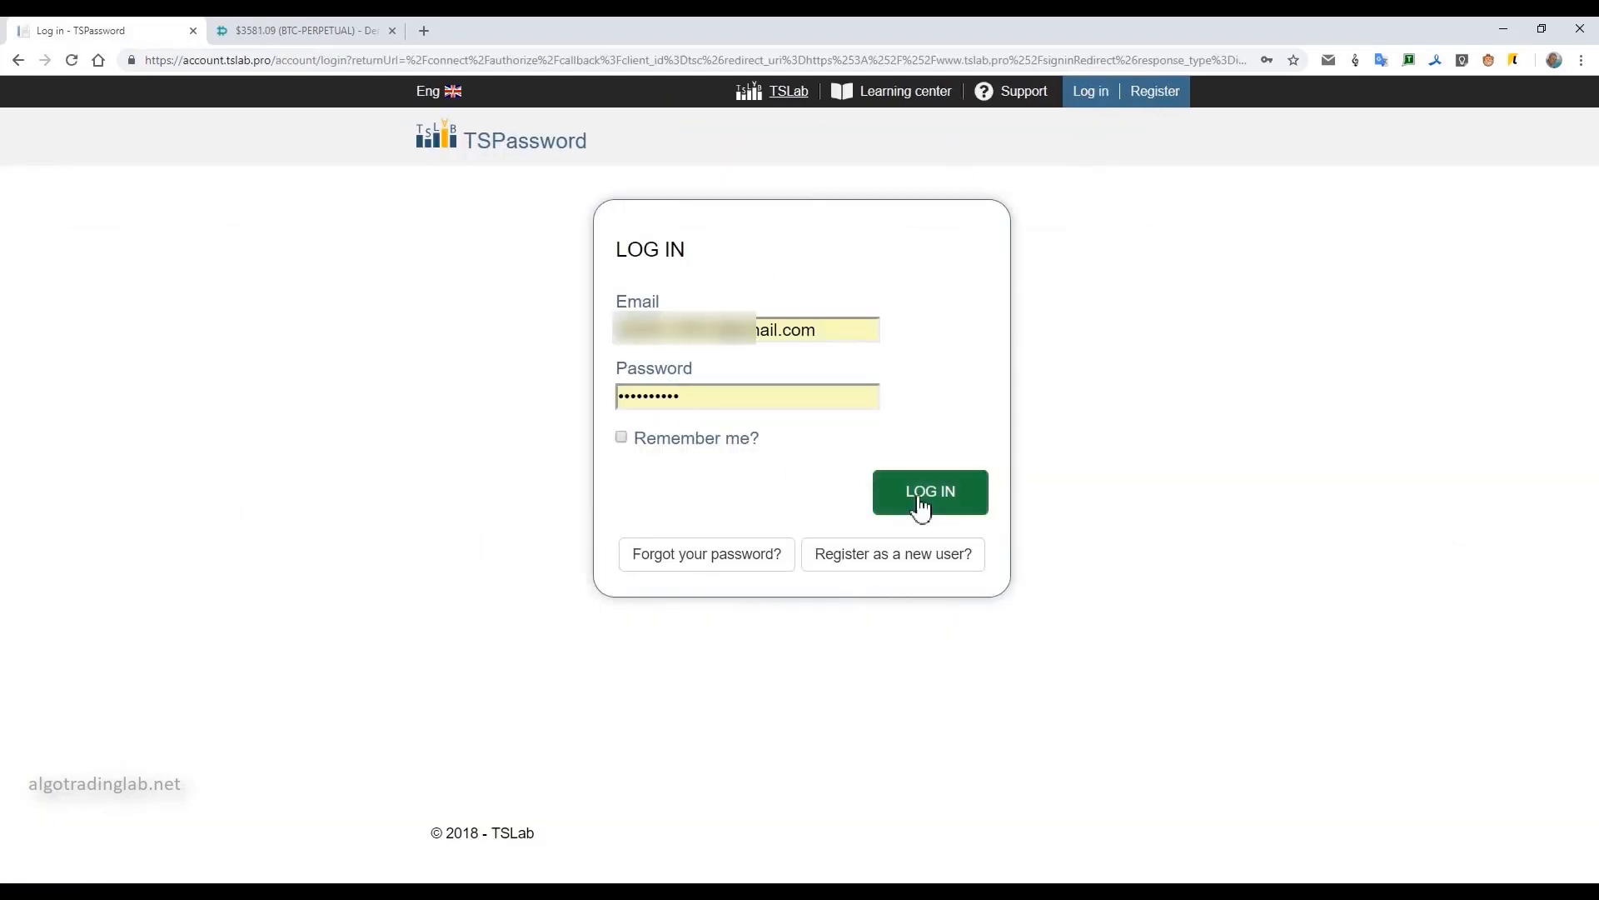
click(954, 494)
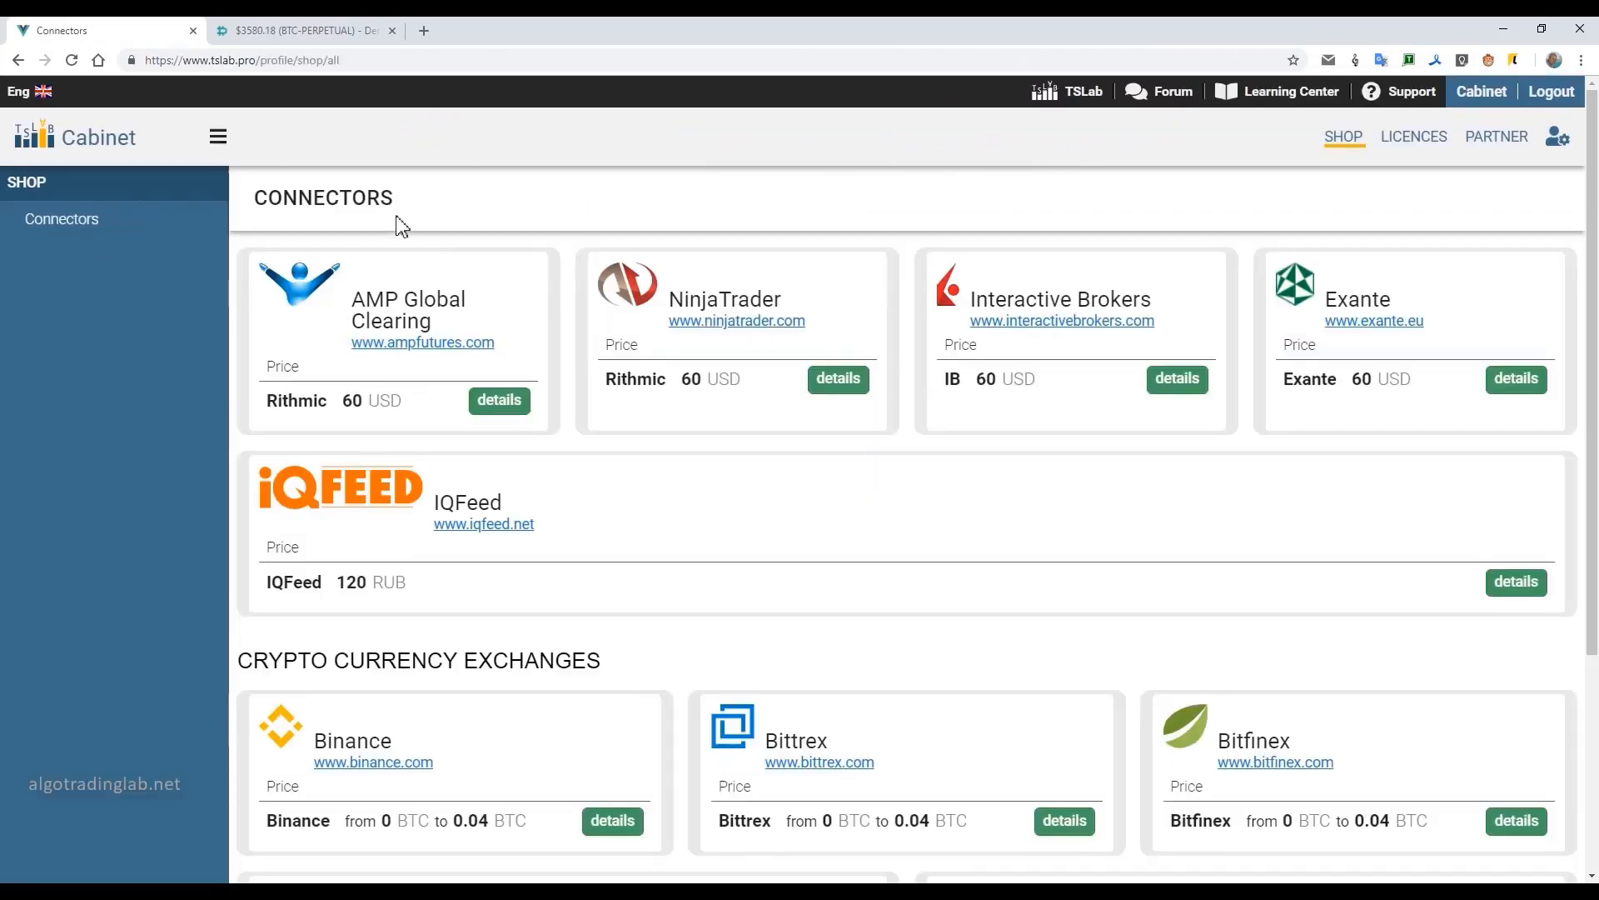
Look through the connectors in the shop and open the details of the Deribit connector.
scroll(744, 275, down, 4)
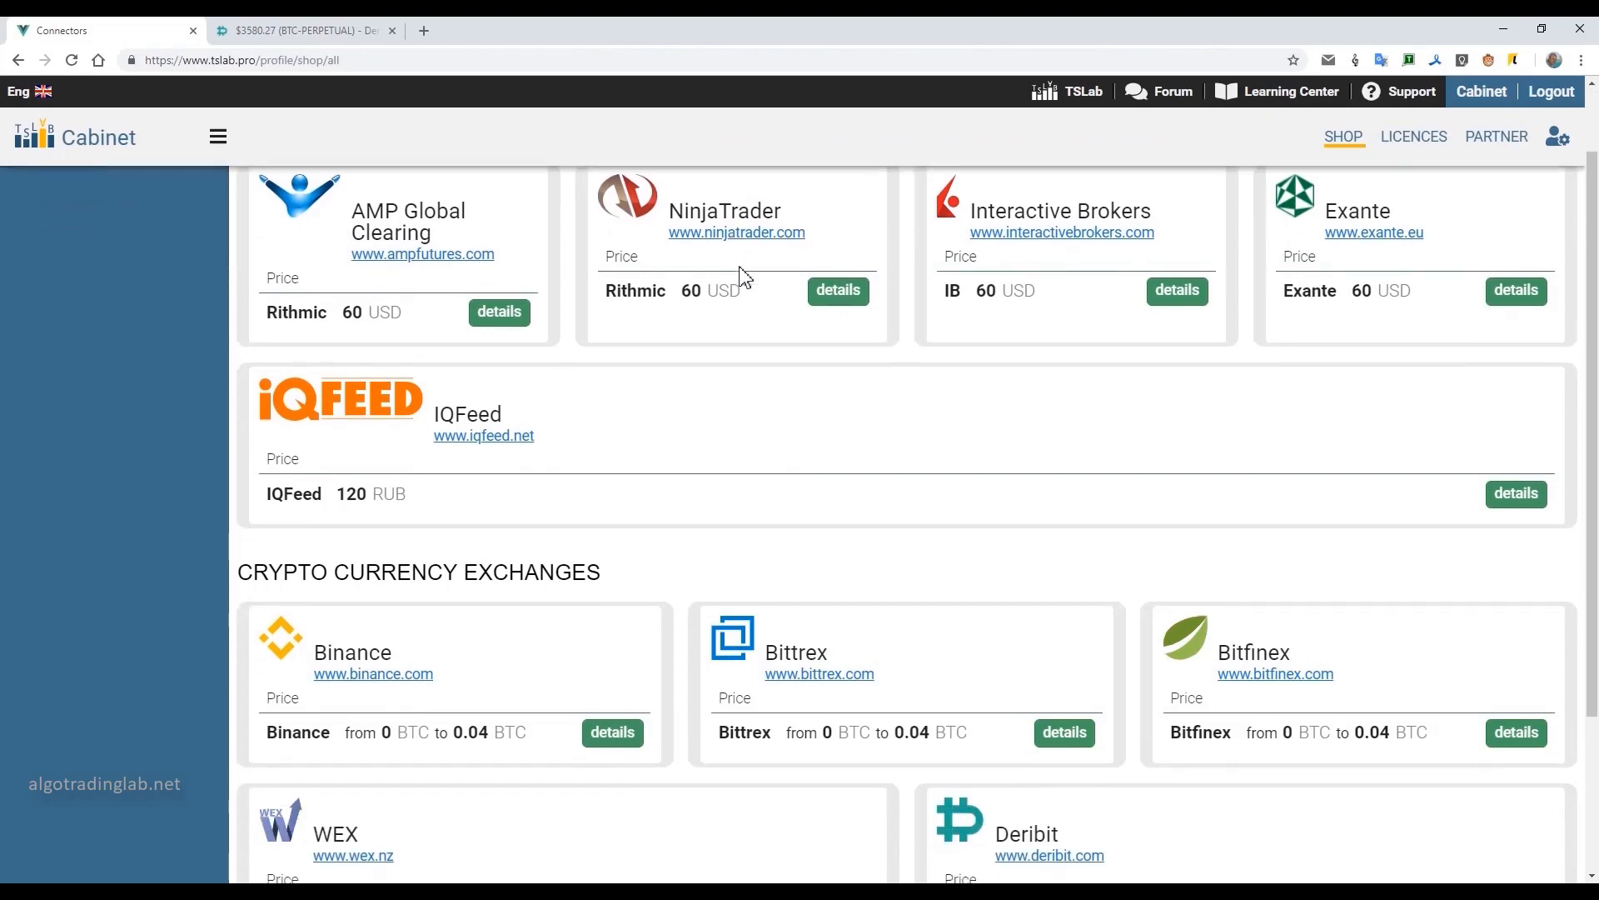
scroll(742, 277, up, 3)
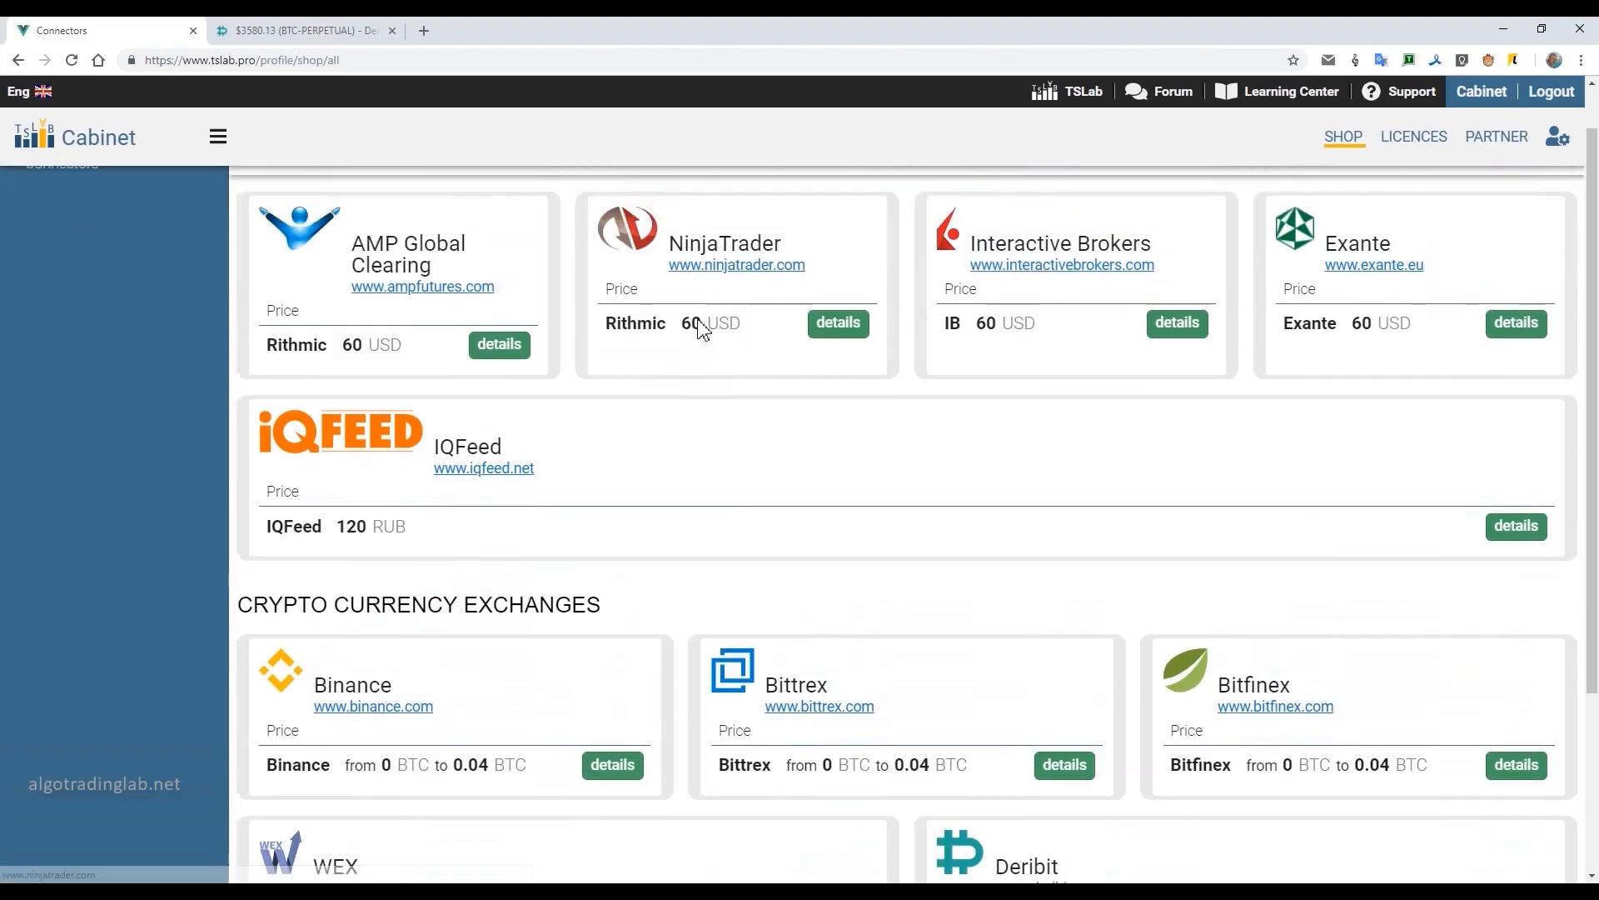
scroll(691, 323, down, 2)
scroll(675, 317, up, 2)
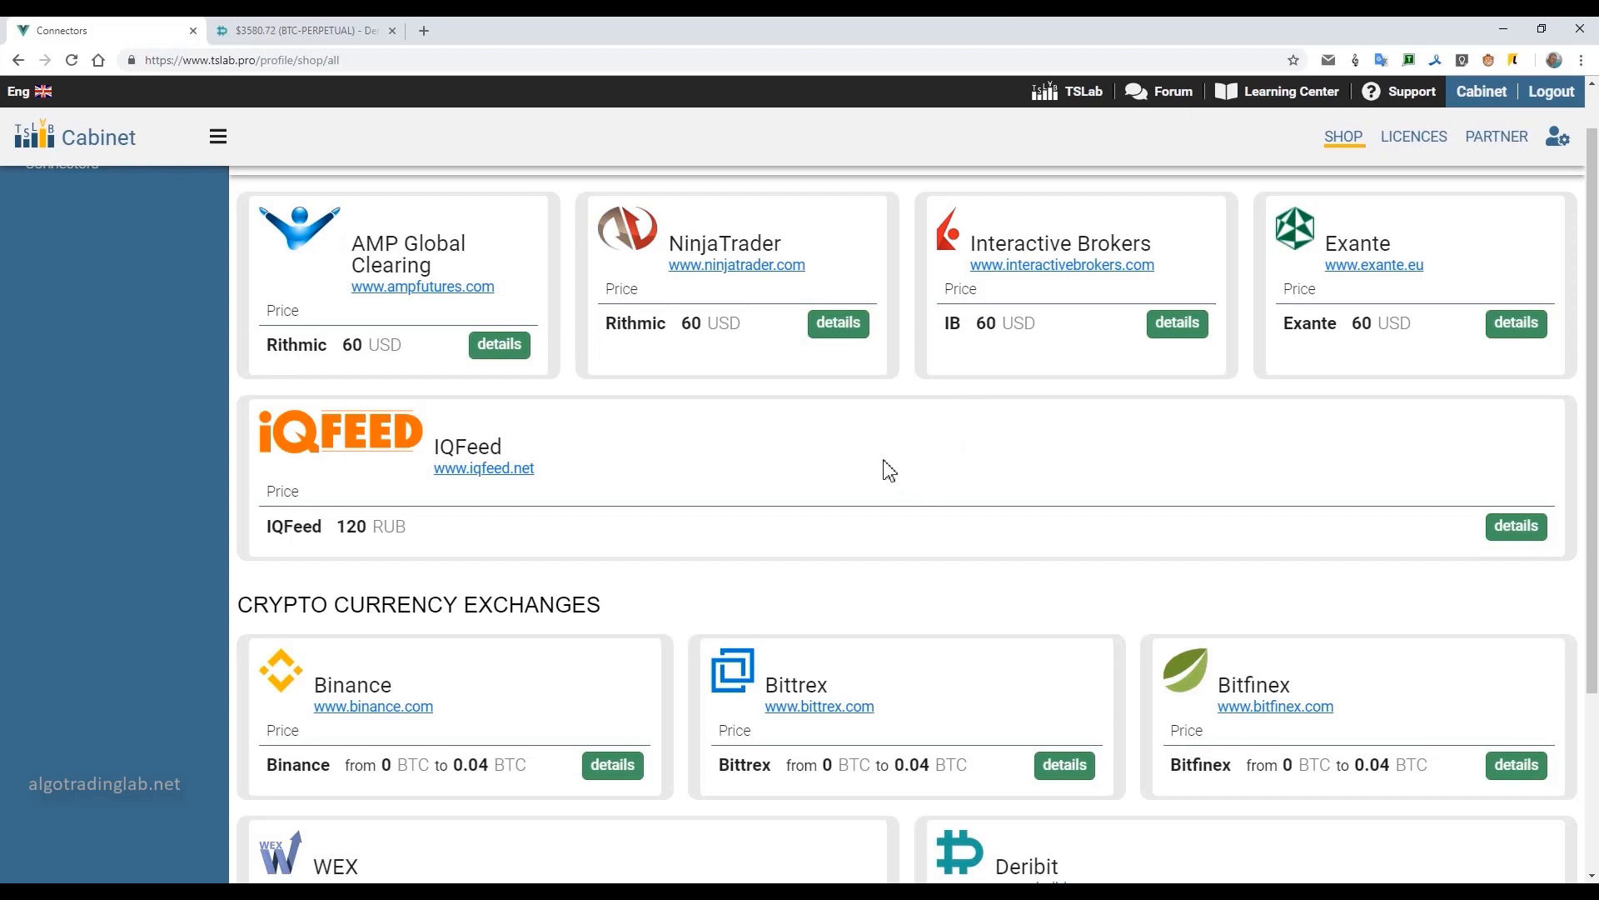
scroll(846, 467, down, 3)
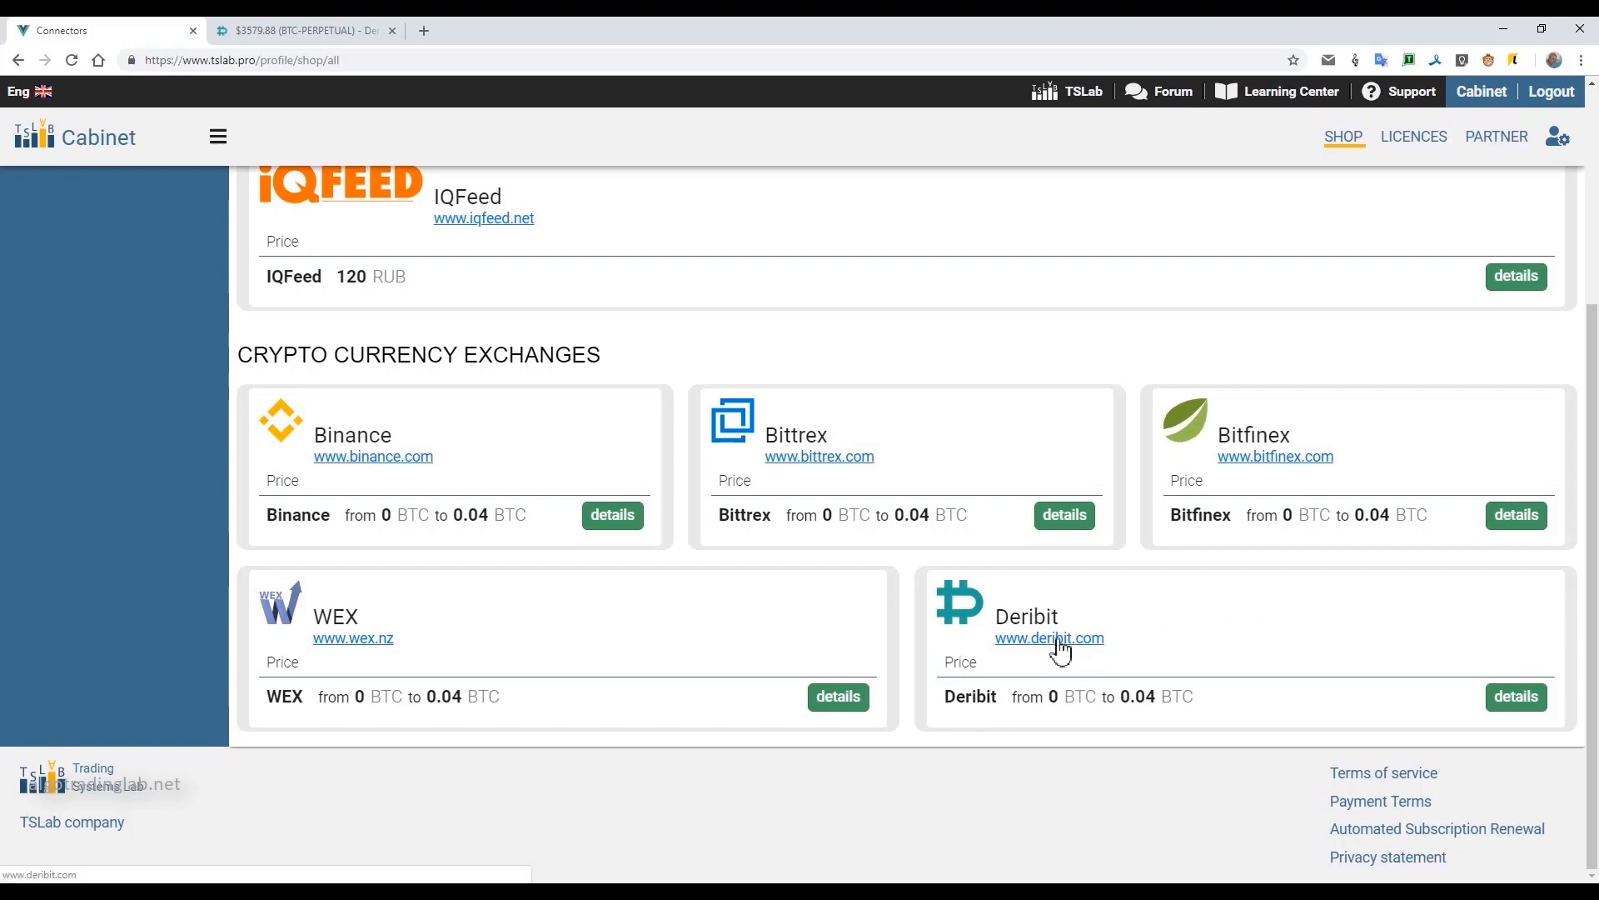
click(1506, 713)
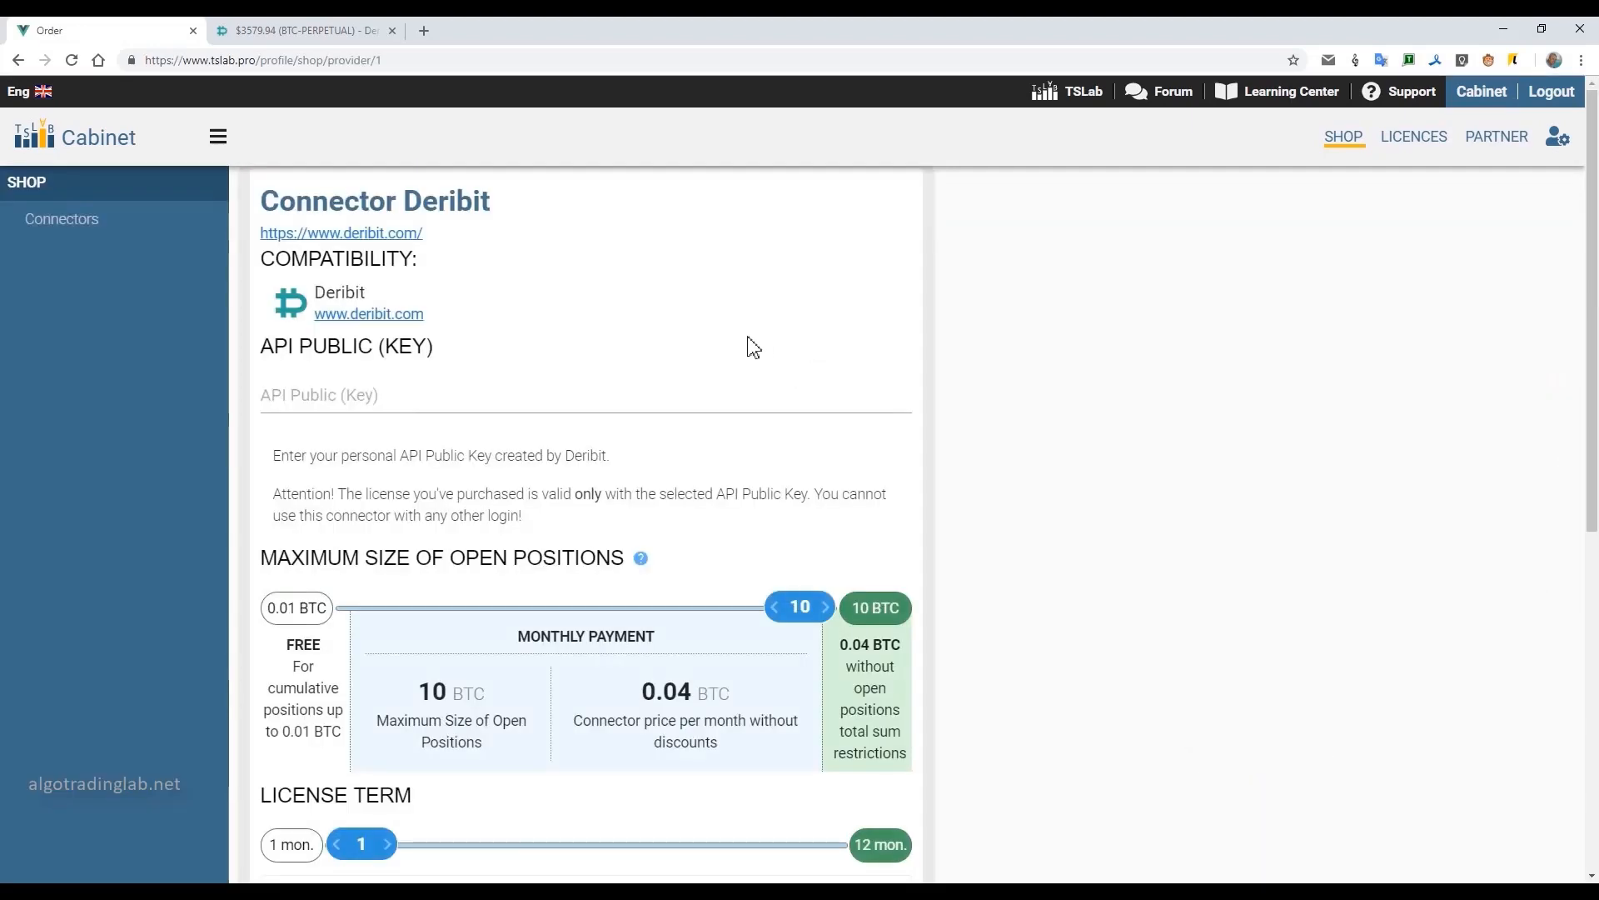
Set the Deribit connector's maximum size of open positions to the free 0.01 BTC level and review the order terms.
scroll(542, 500, down, 4)
scroll(703, 367, up, 2)
drag(804, 442, 307, 473)
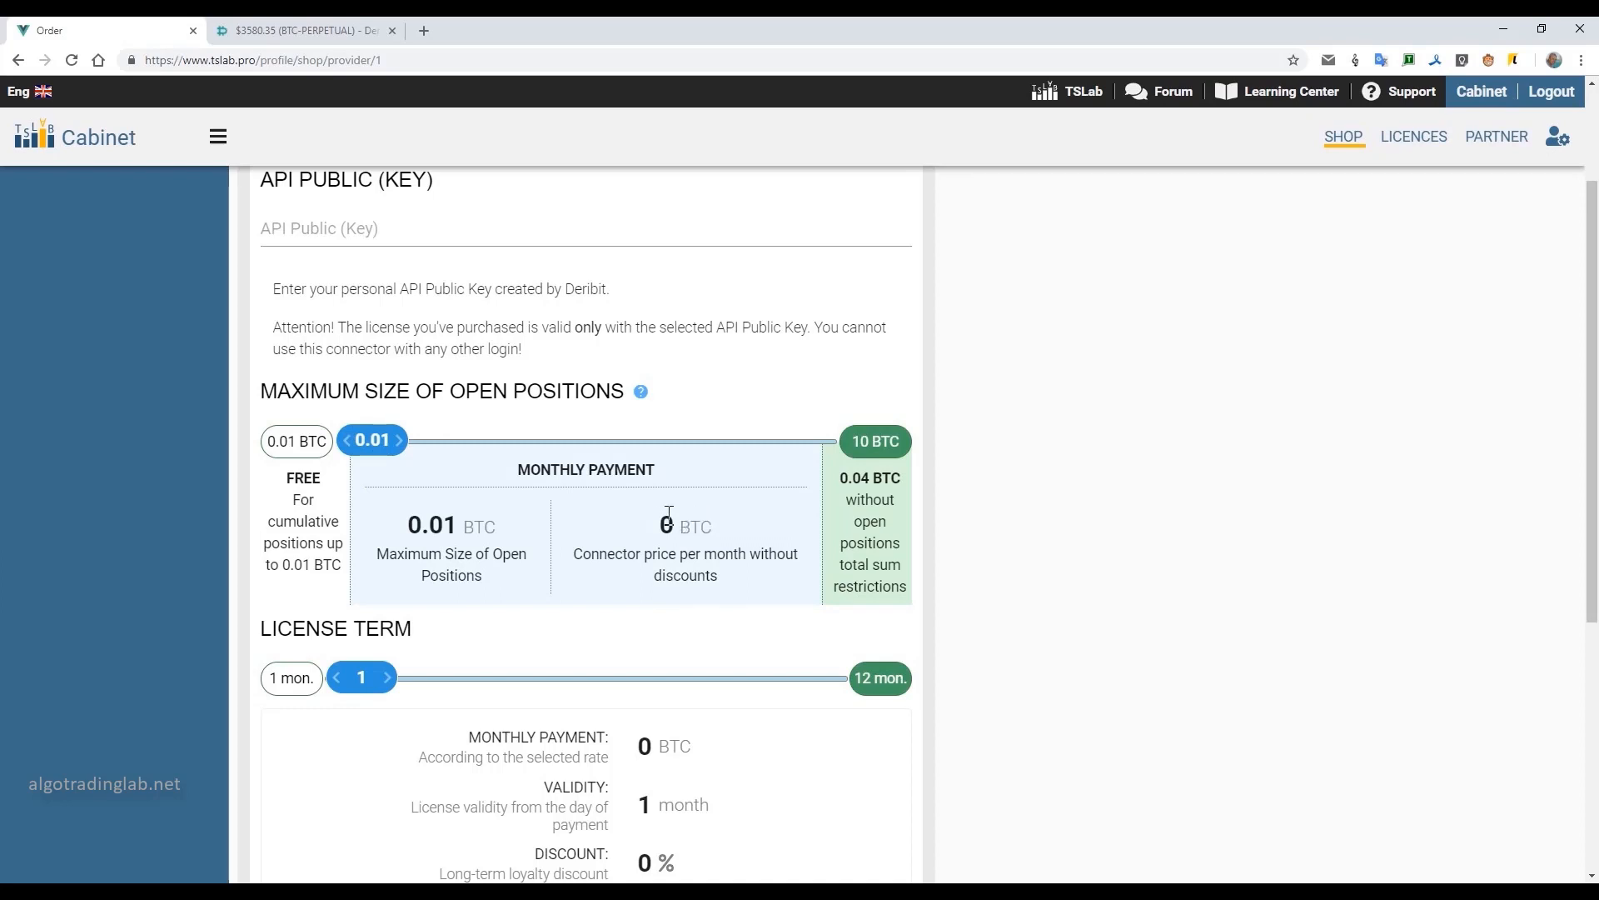
scroll(616, 392, down, 3)
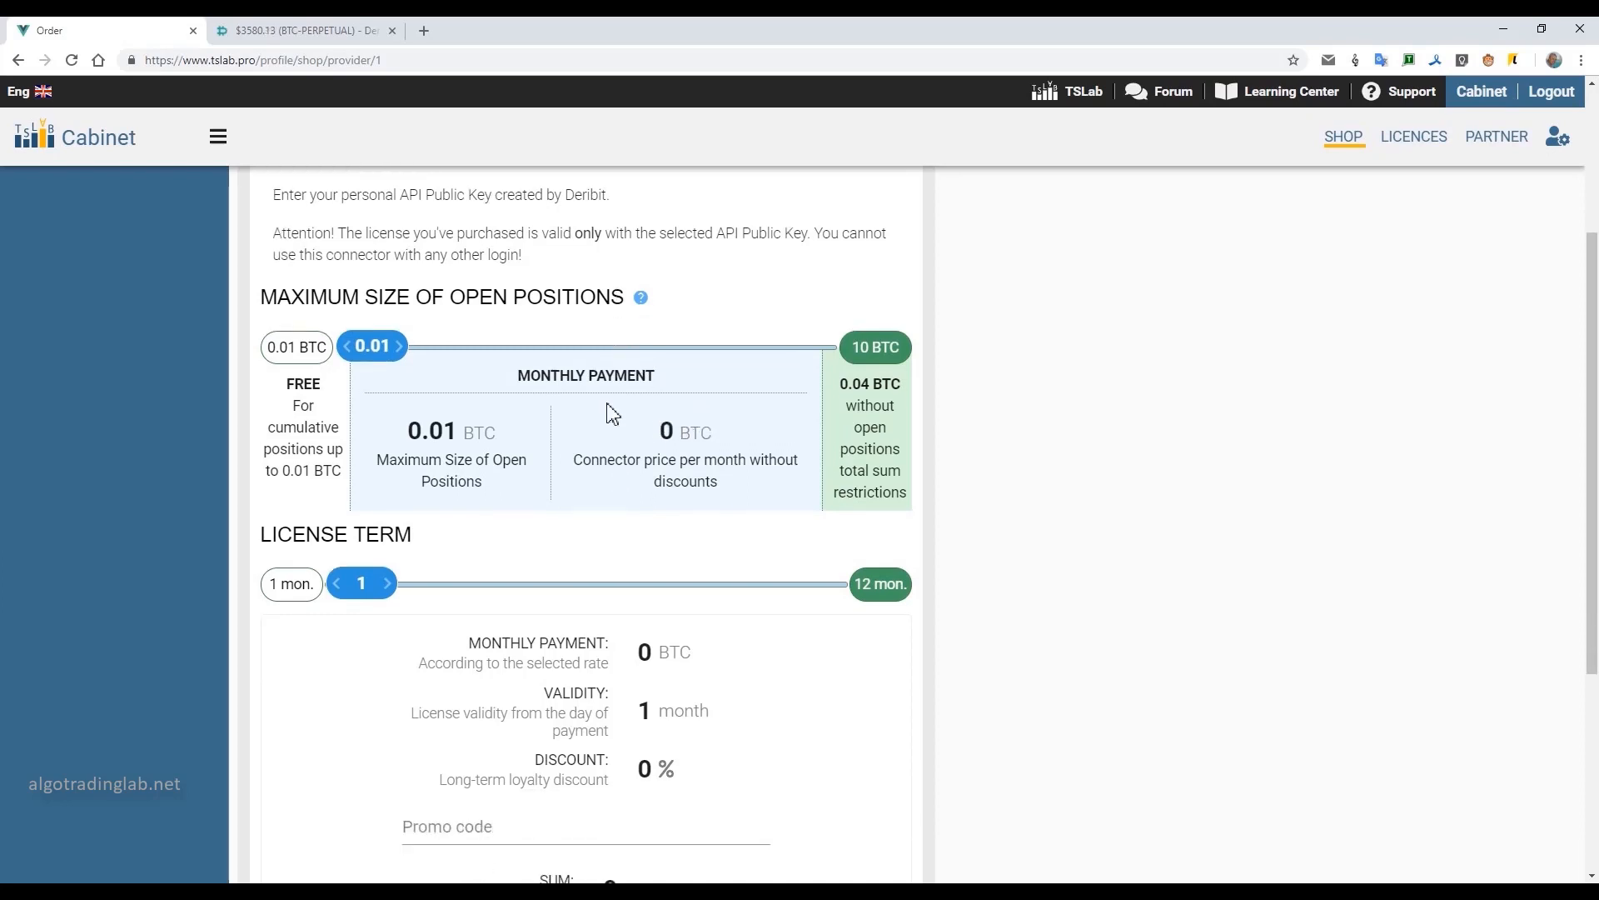
mouse_move(369, 427)
mouse_down()
mouse_move(782, 468)
mouse_move(300, 435)
mouse_move(771, 442)
mouse_move(336, 436)
mouse_move(363, 437)
mouse_up()
scroll(832, 524, down, 2)
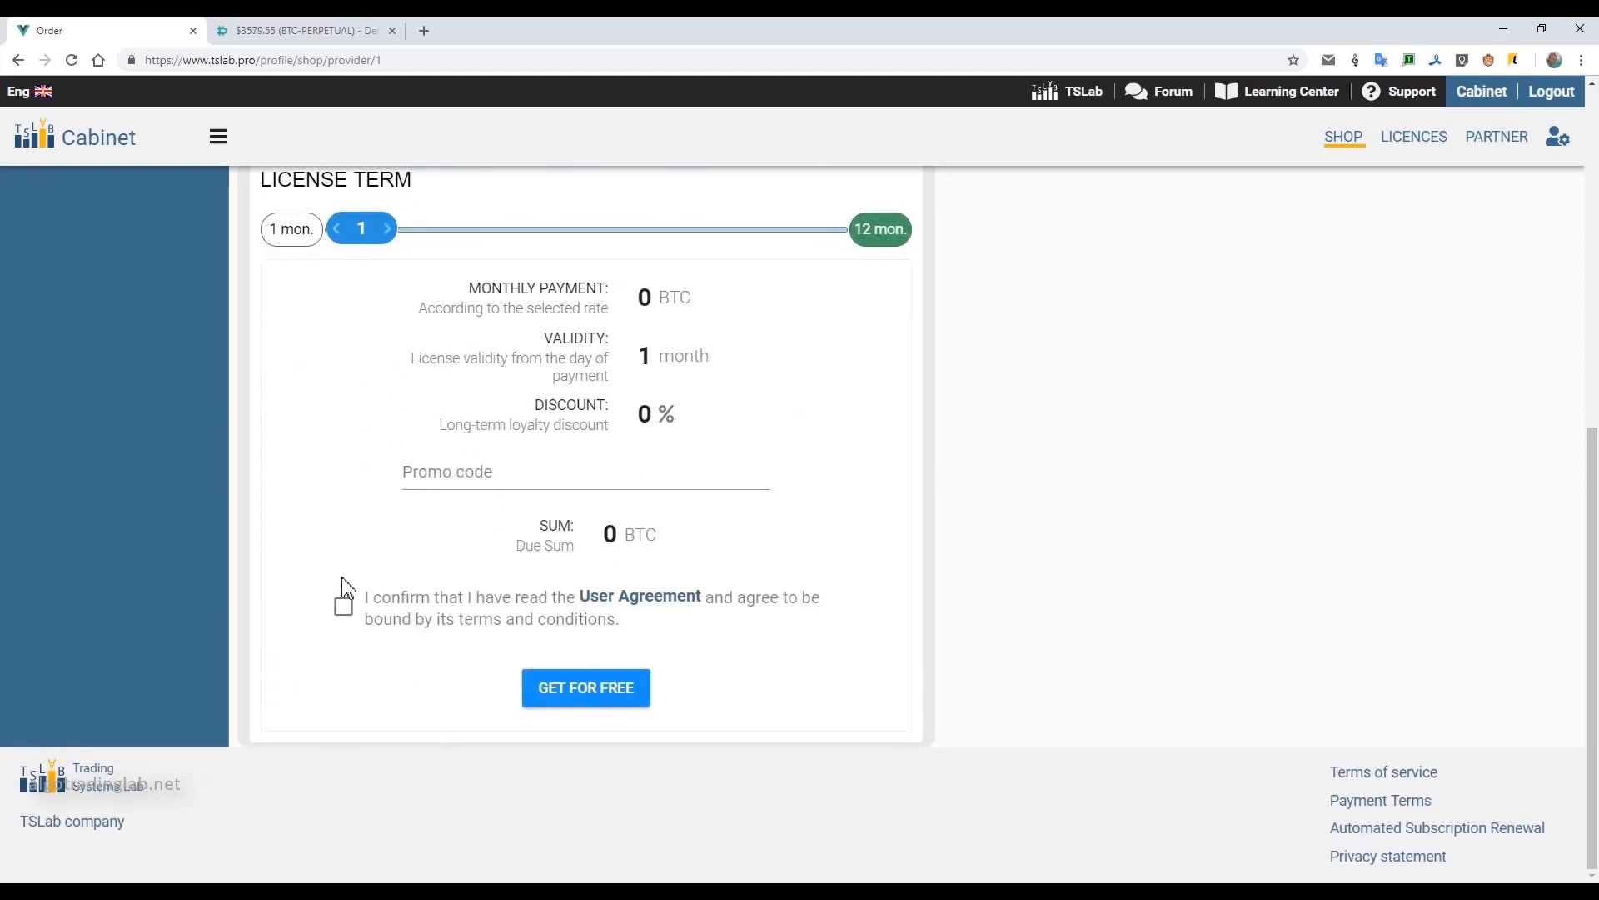
scroll(373, 614, up, 8)
Switch to TSLab, copy the API public key from the Deribit provider's settings, and return to the connector order page.
click(350, 401)
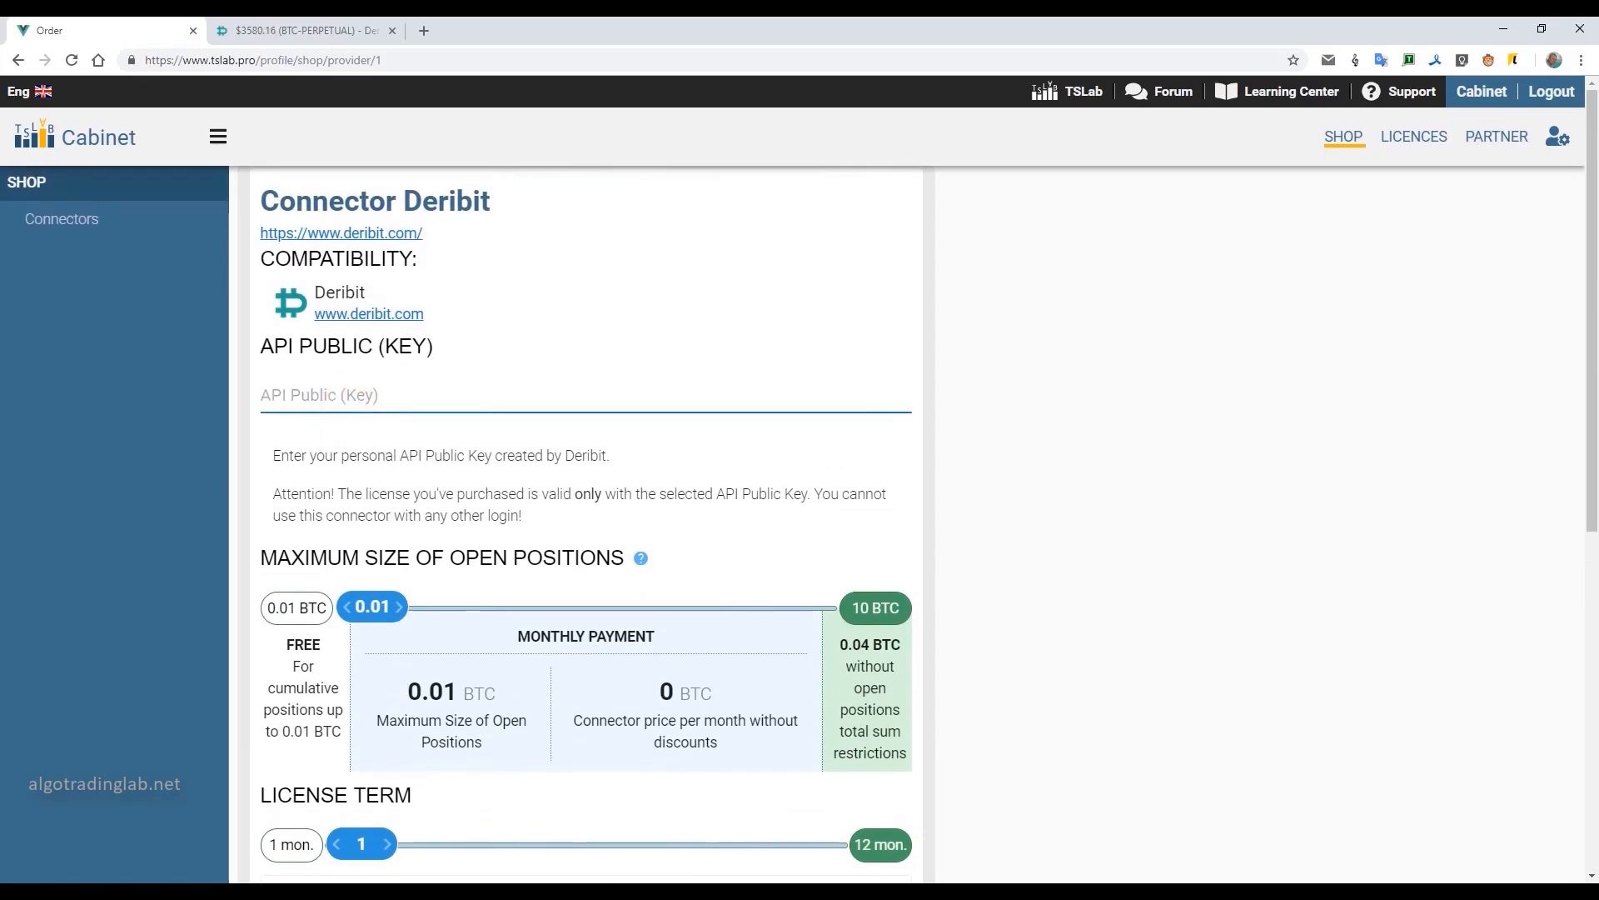
key(alt+Tab)
click(625, 139)
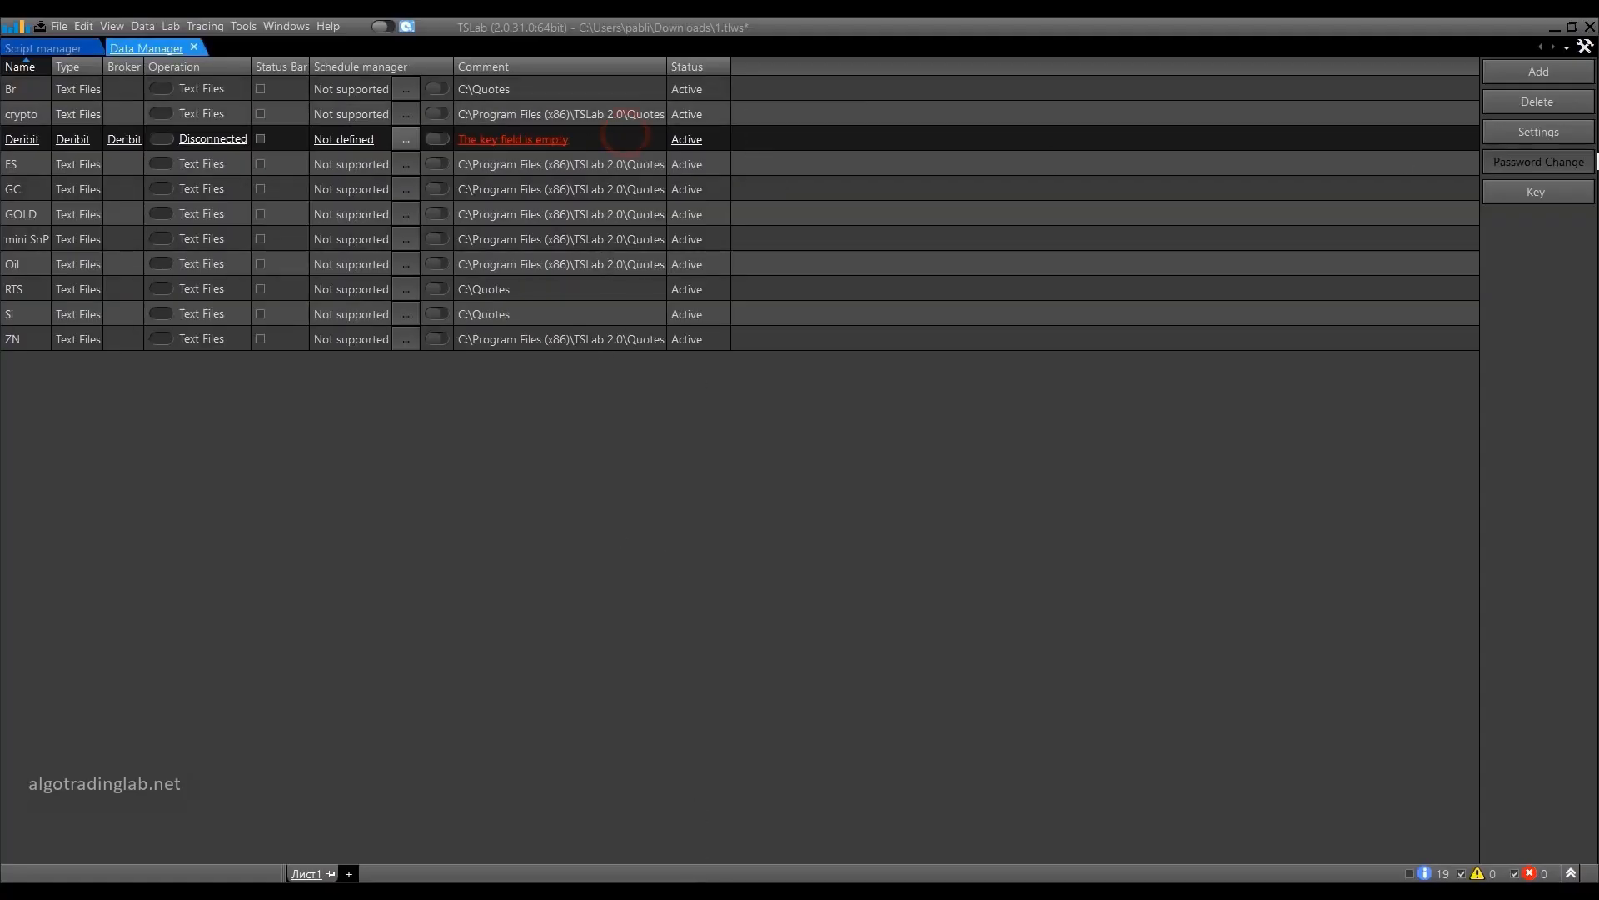
click(1538, 132)
click(883, 262)
drag(956, 256, 847, 251)
click(998, 195)
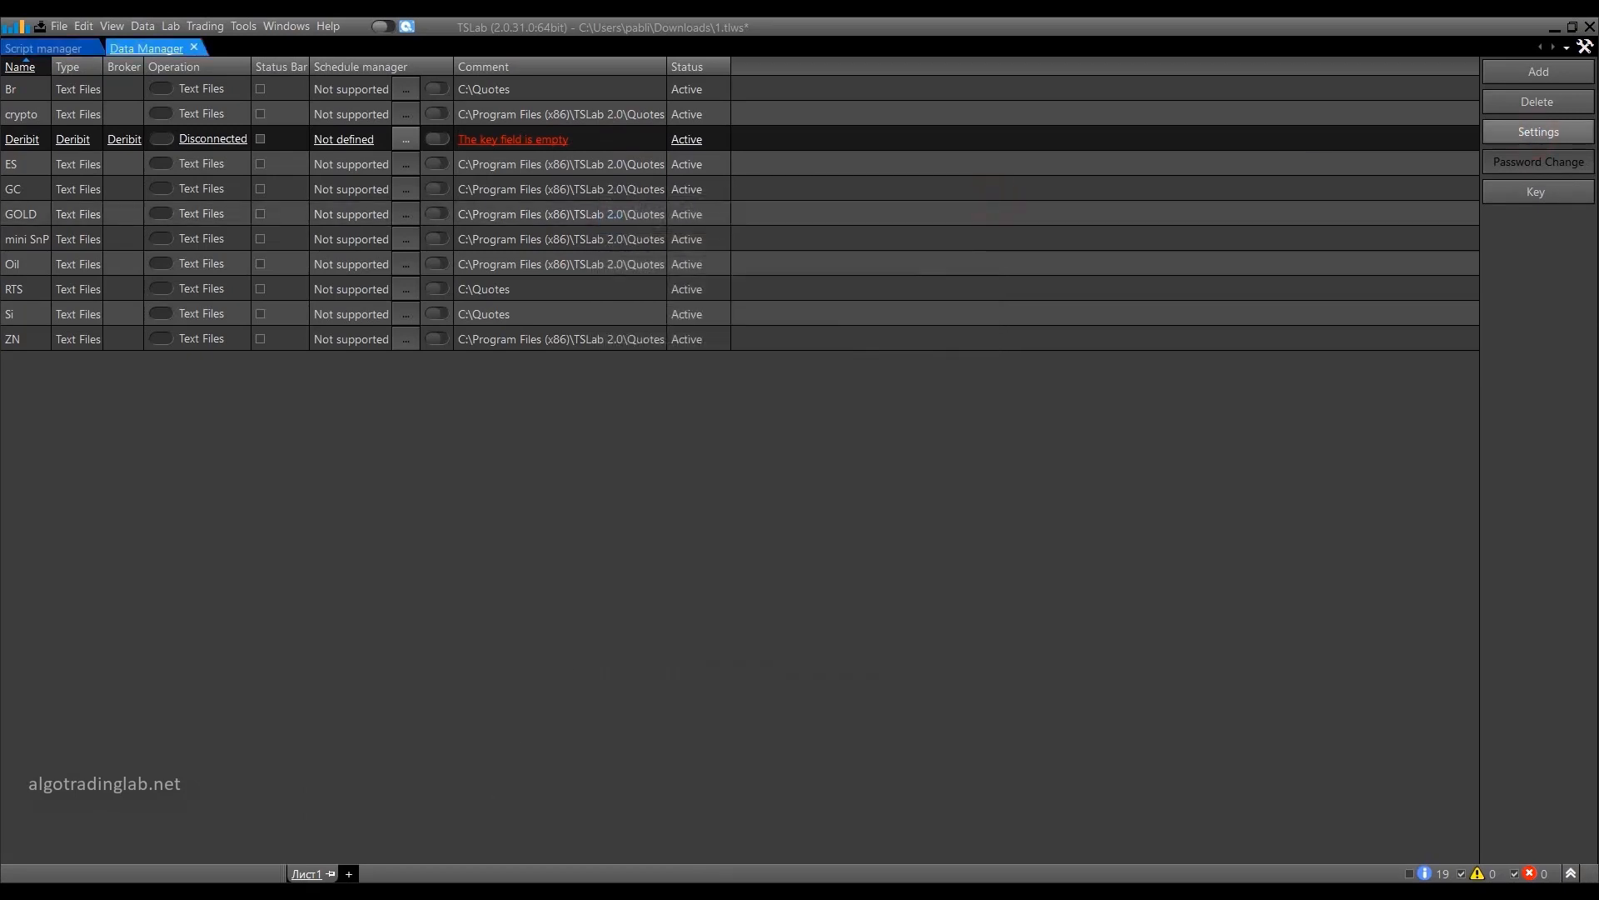
click(470, 833)
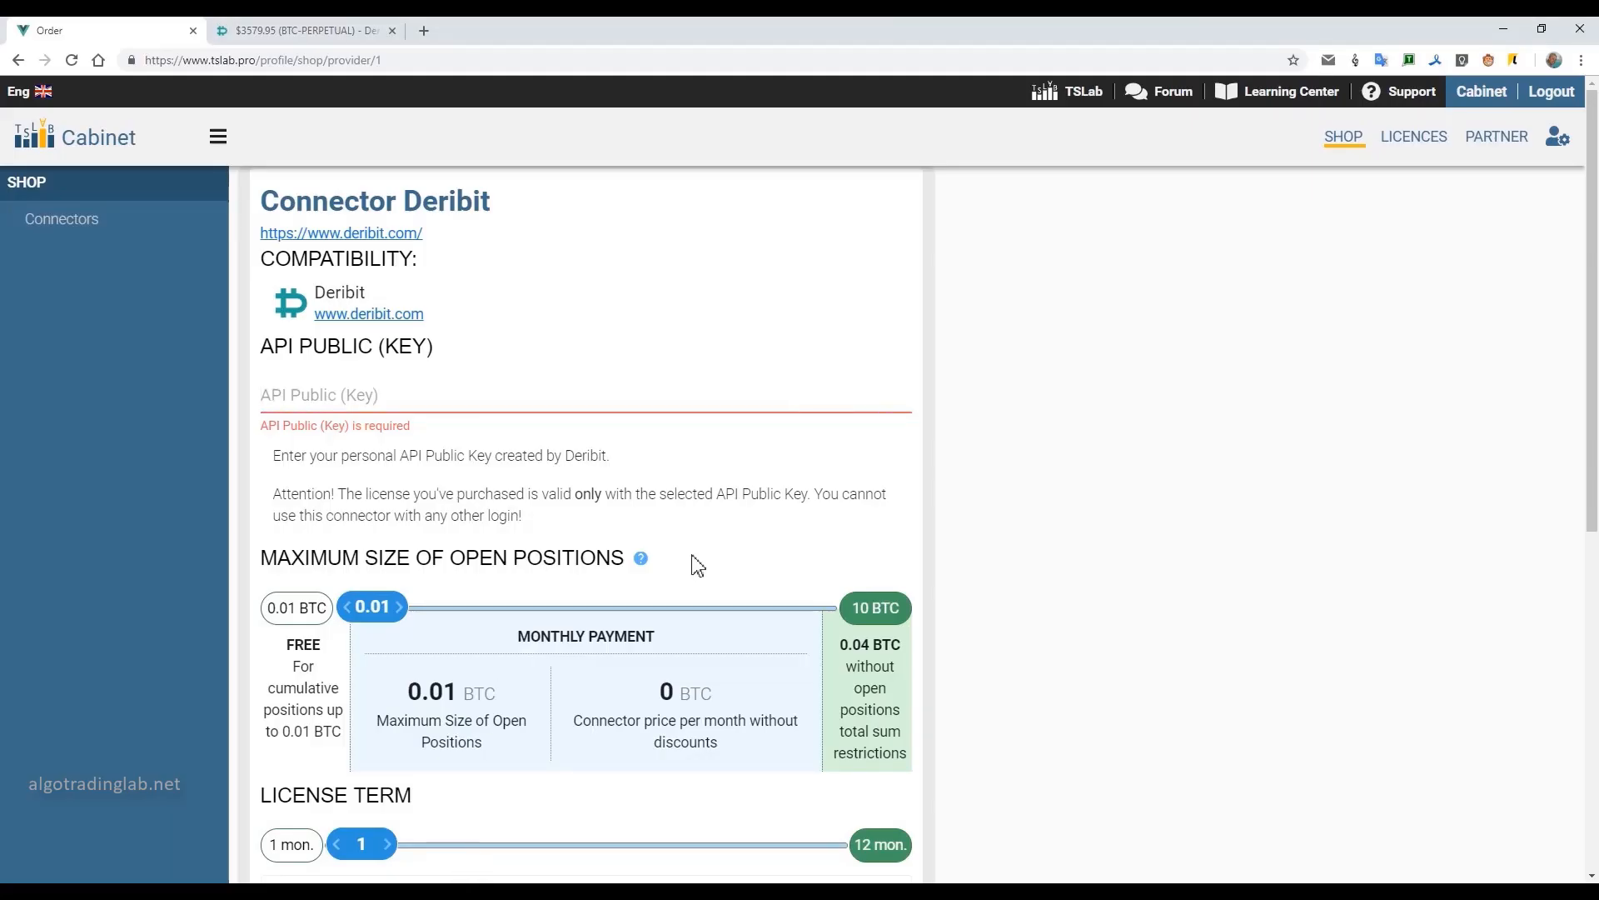
Accept the User Agreement and request the Deribit connector license for free.
scroll(633, 583, down, 6)
click(344, 608)
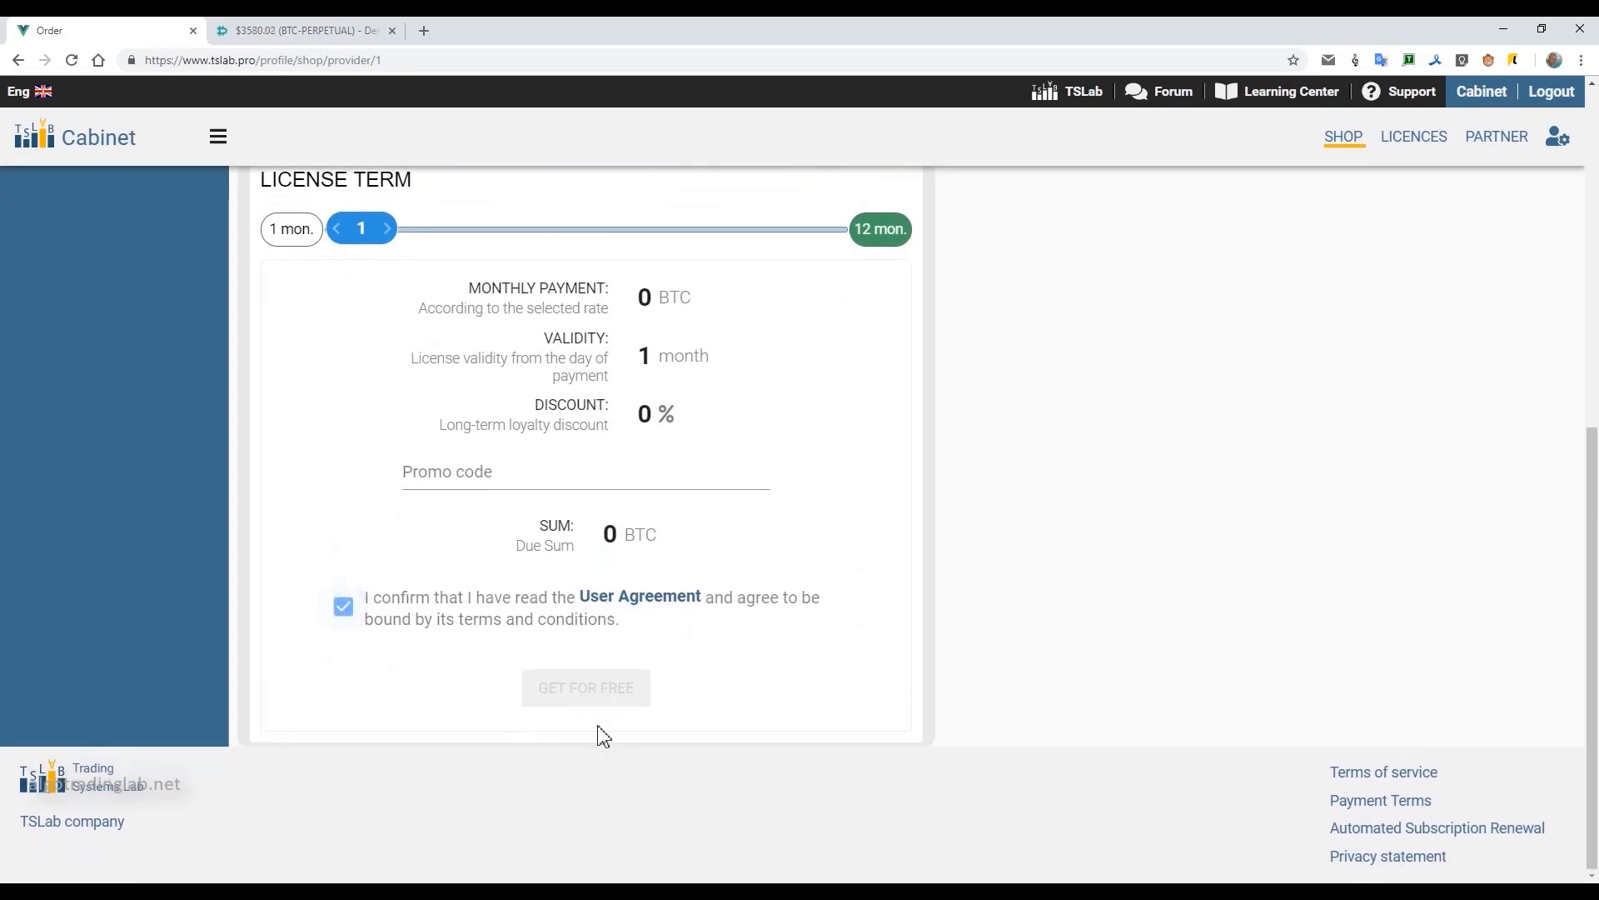
click(583, 696)
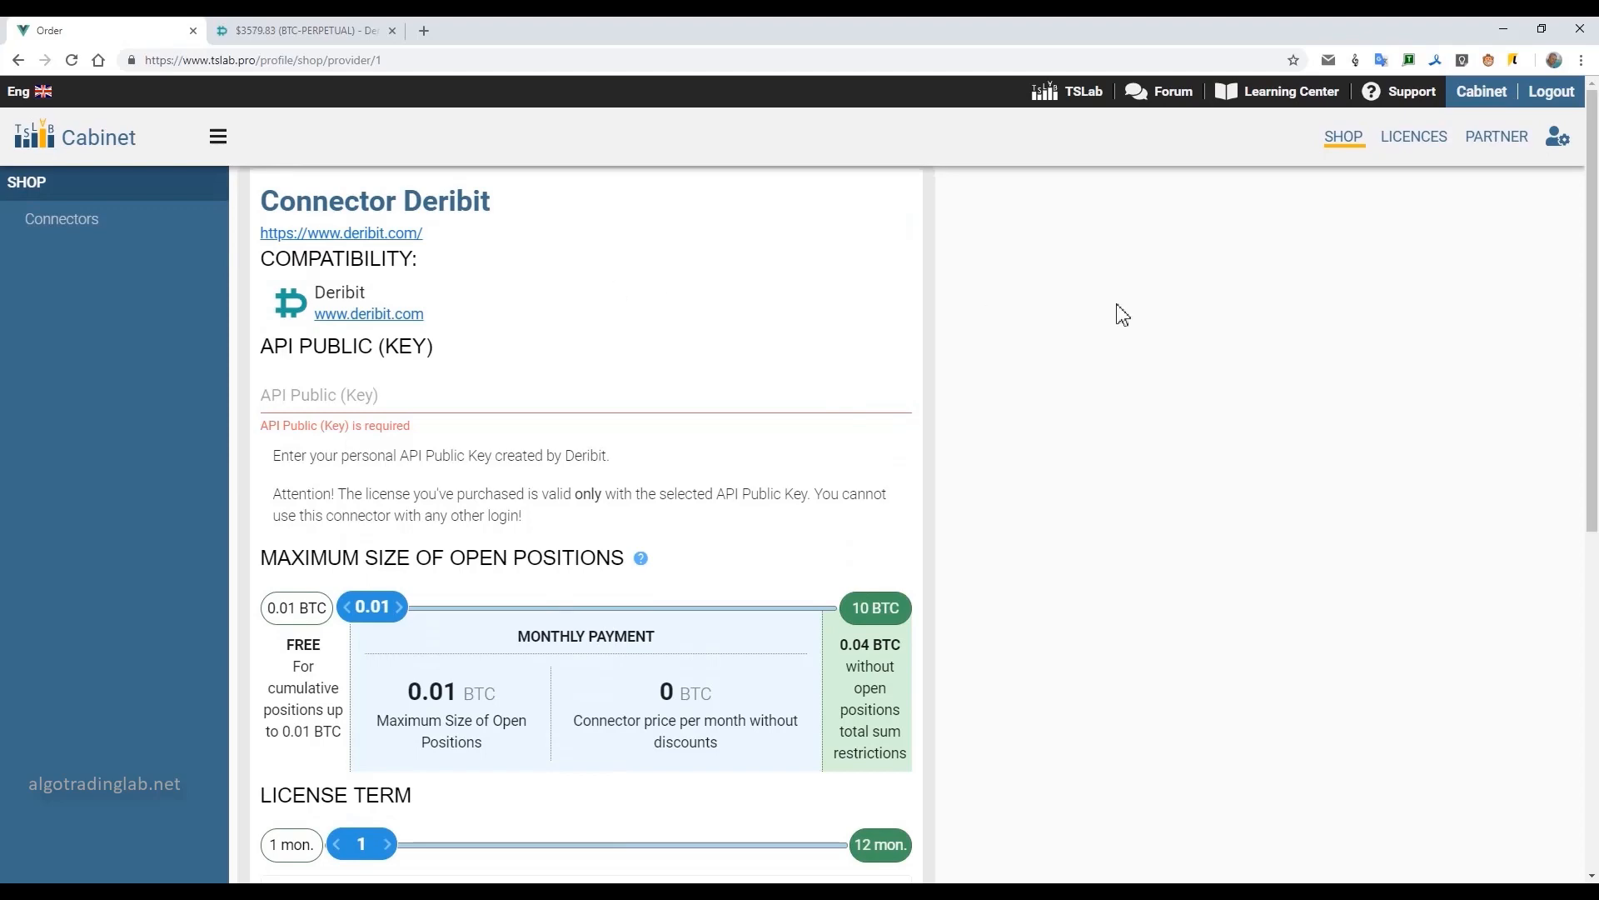
Return to the connectors overview and open the account's list of licences.
click(58, 221)
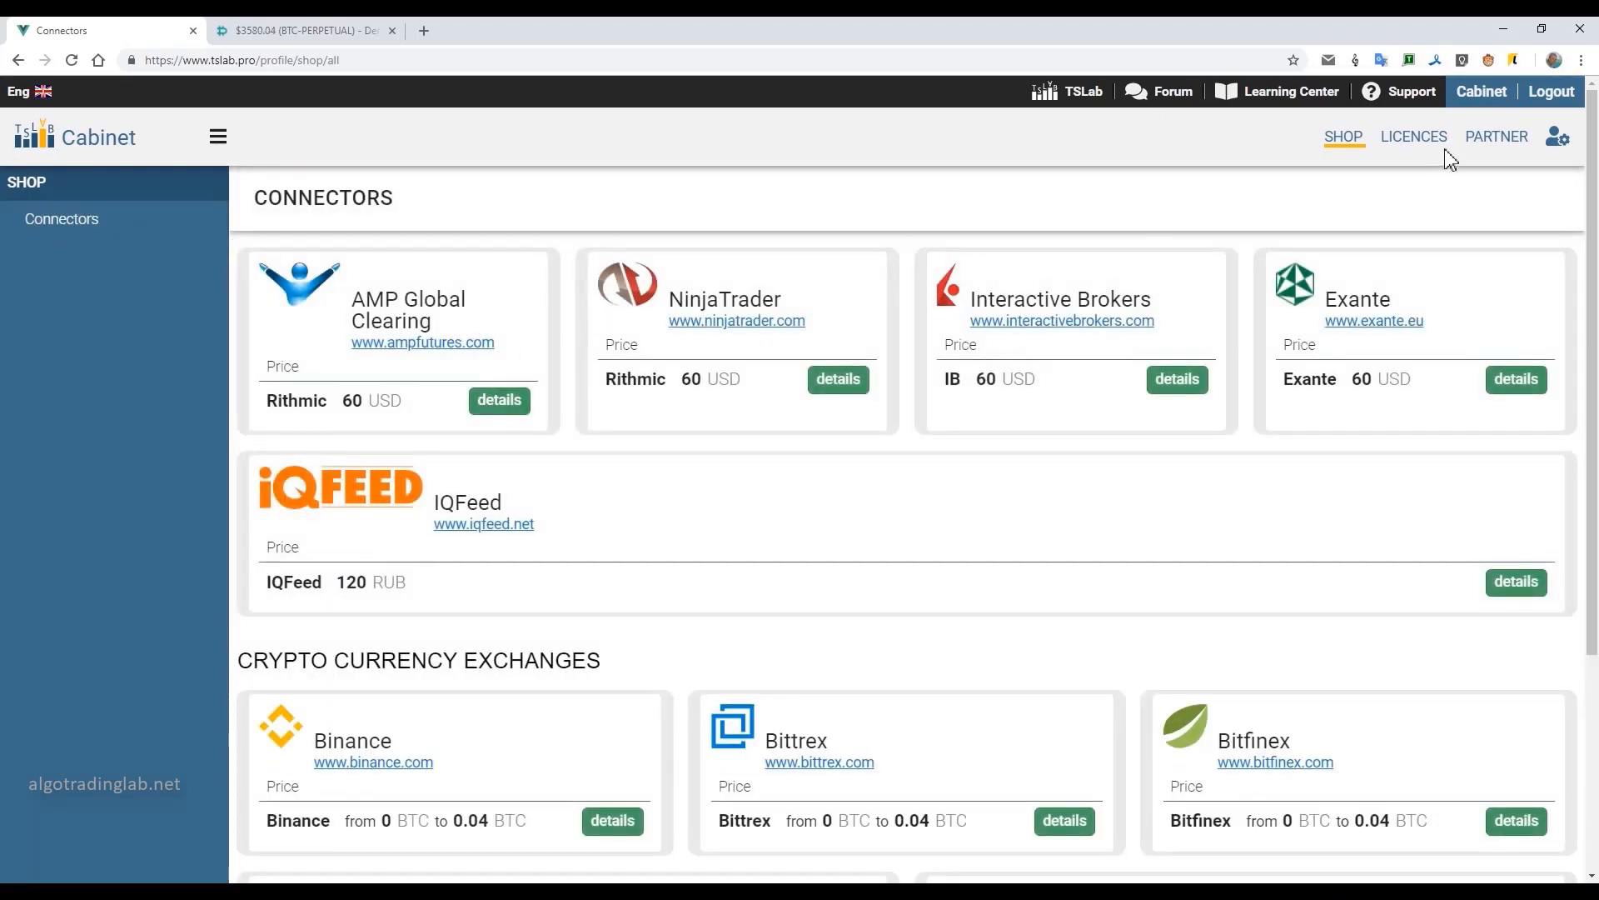
click(1406, 142)
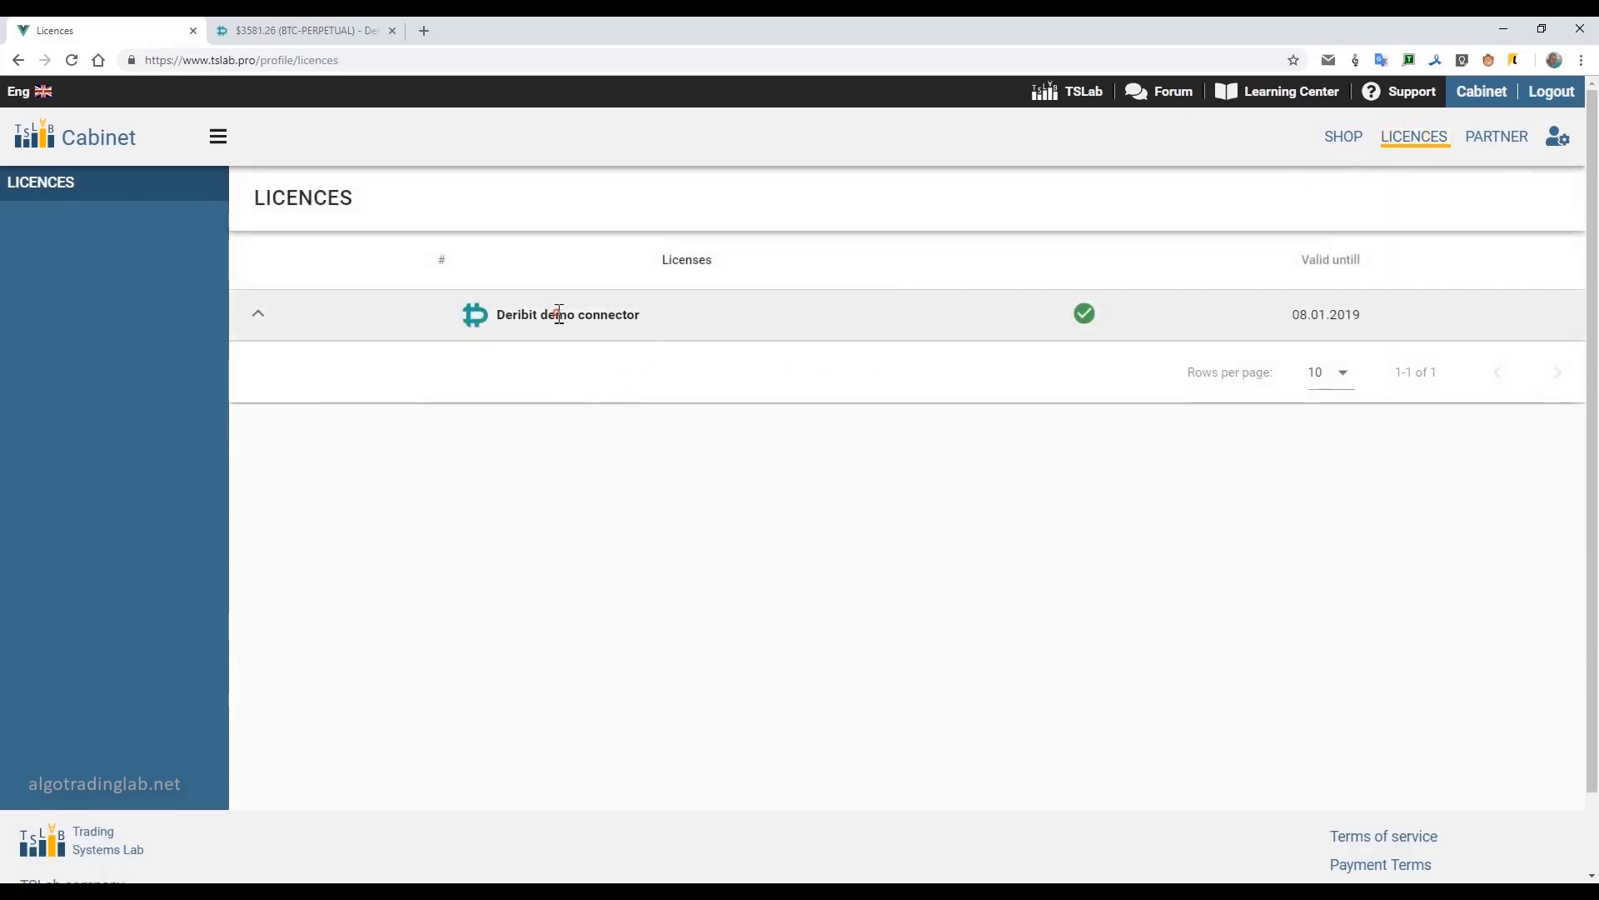
Expand the Deribit demo connector licence details and copy its licence key.
click(488, 311)
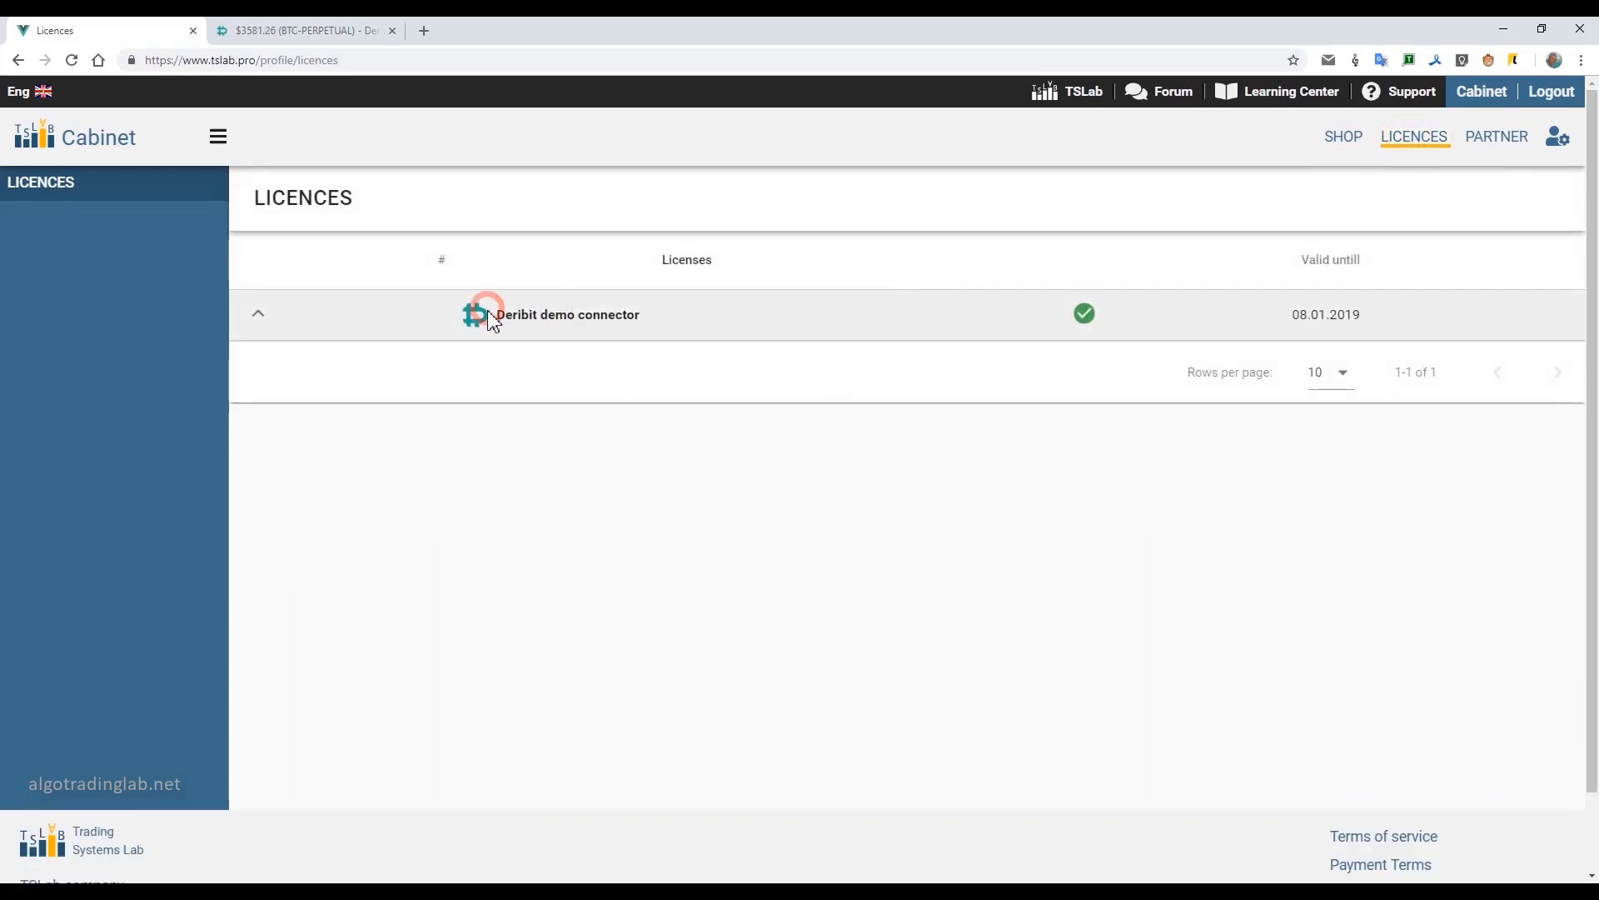
click(537, 321)
click(258, 317)
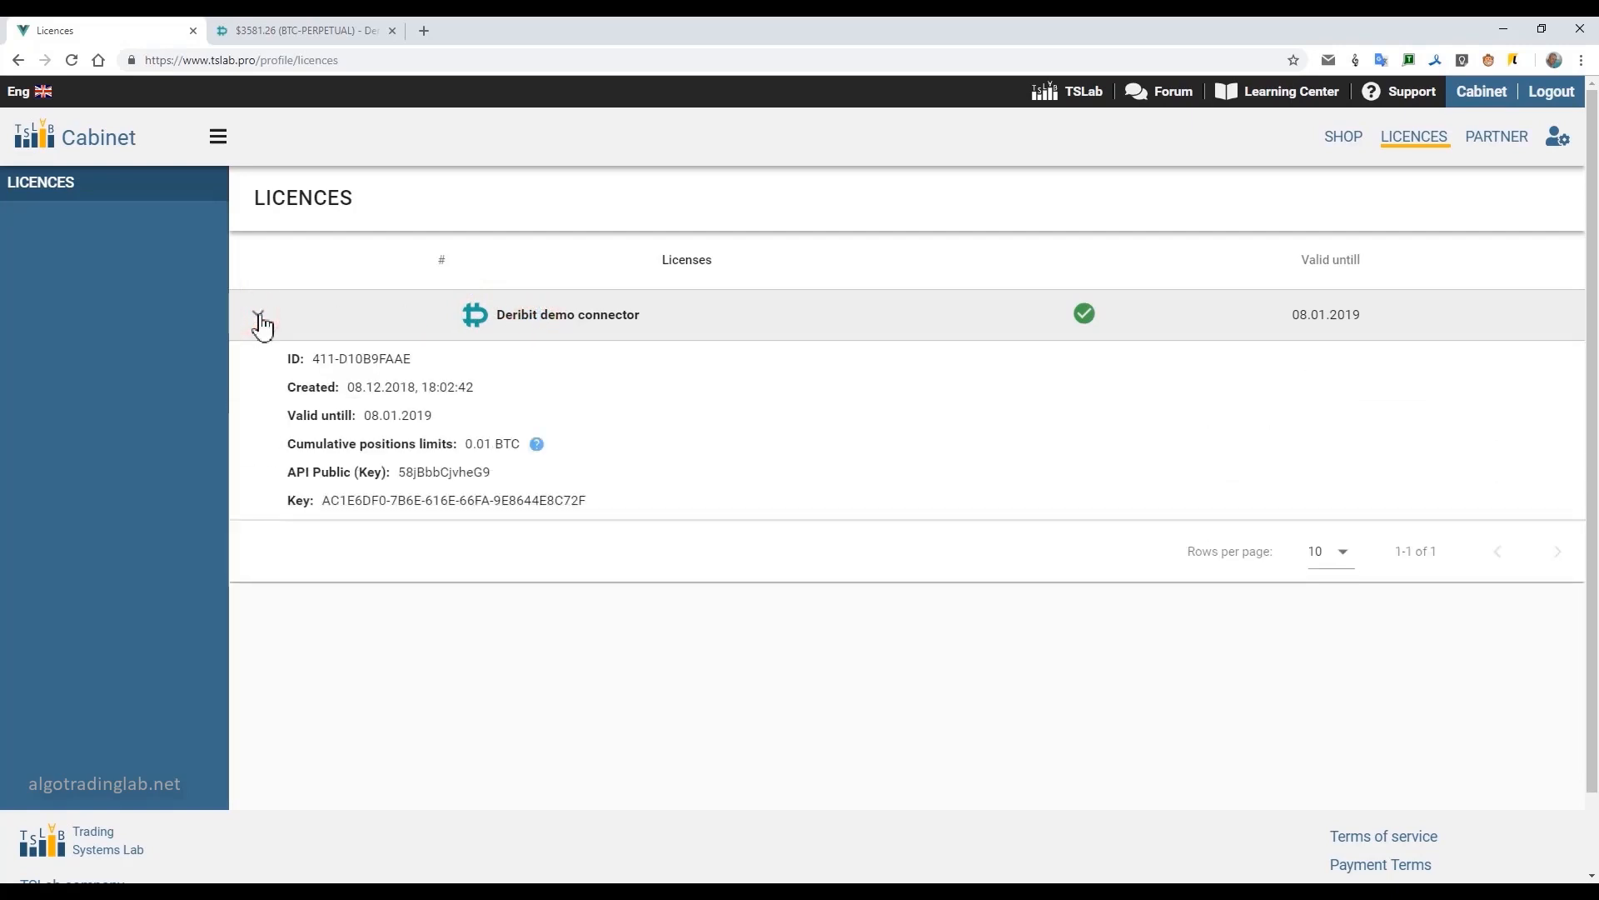
drag(322, 499, 596, 518)
right_click(599, 523)
click(617, 516)
Switch to TSLab, paste the connector licence key for the Deribit provider and confirm it, and widen the Comment column.
key(alt+Tab)
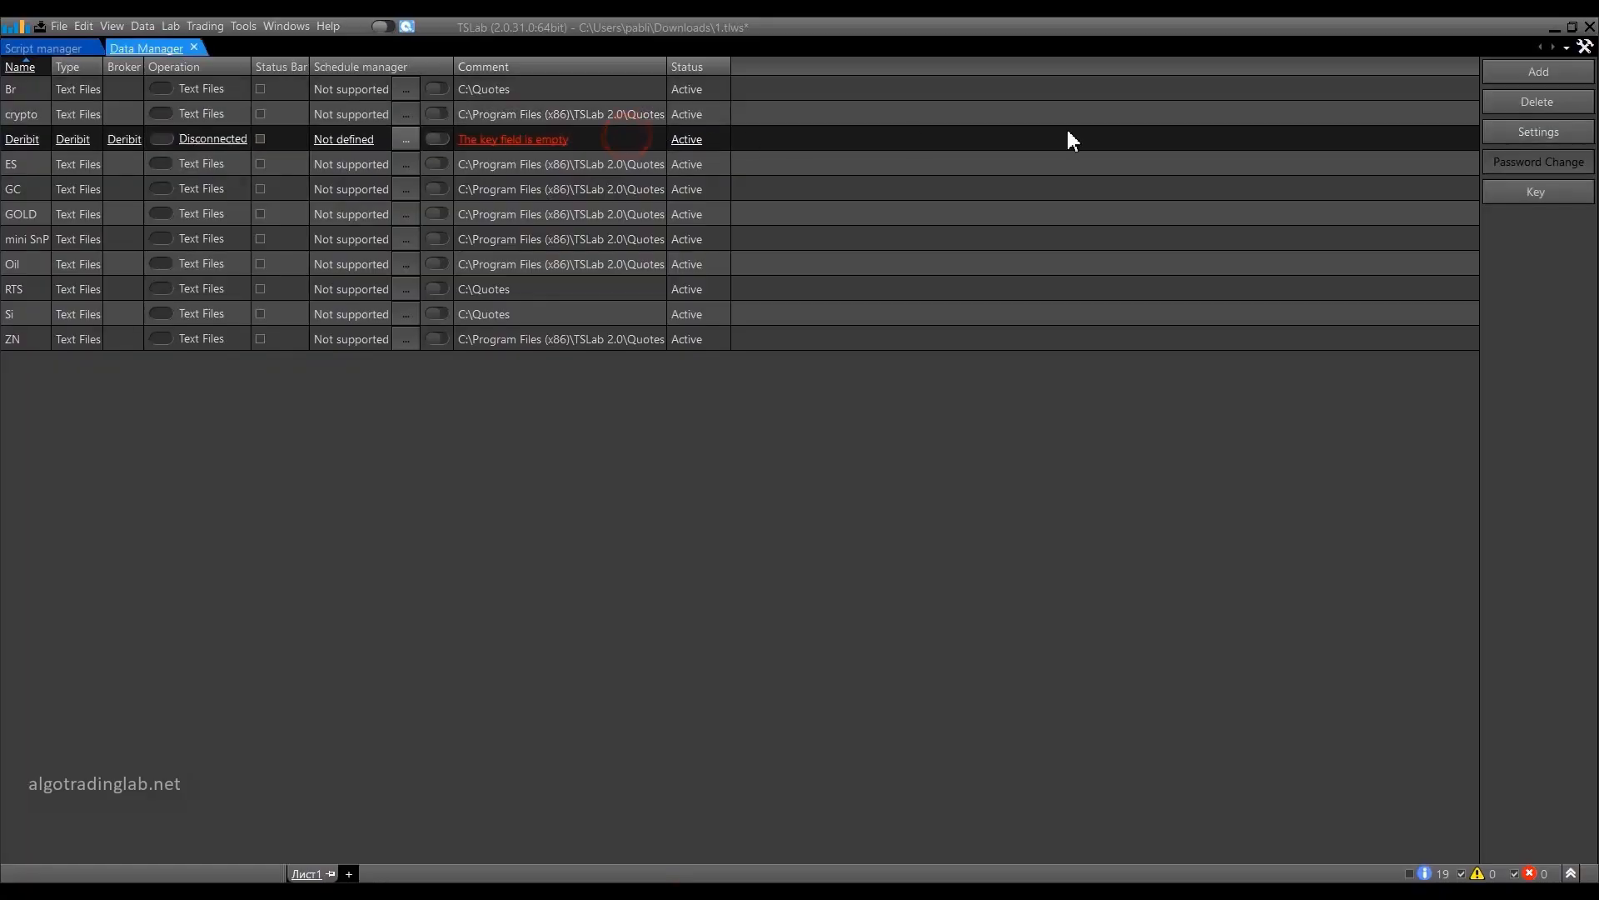
click(1542, 193)
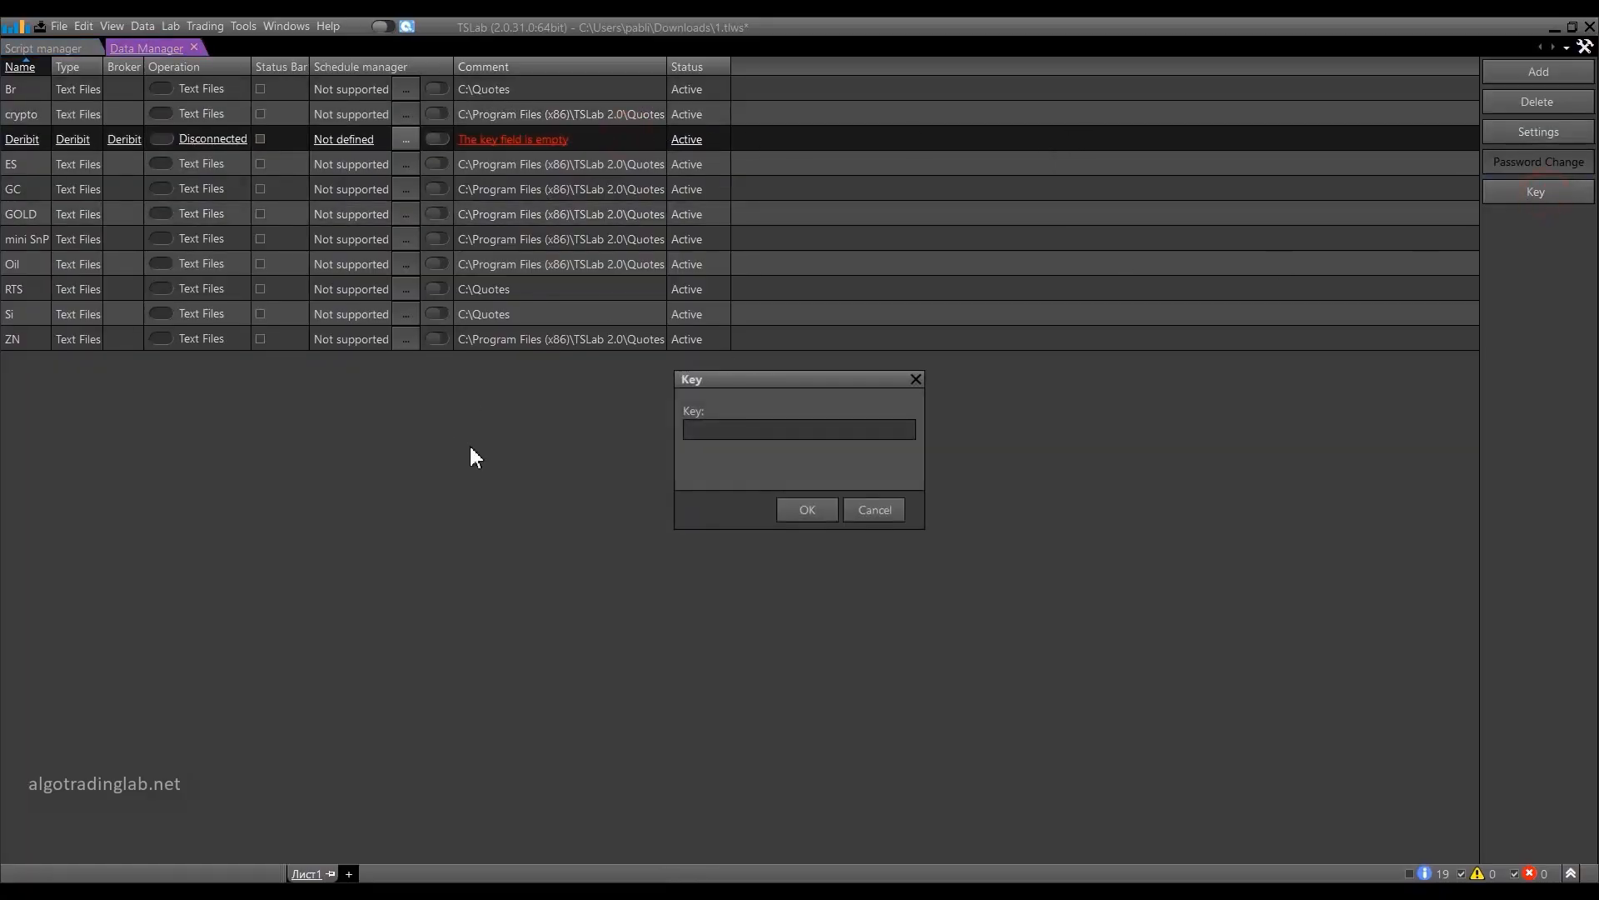
click(713, 433)
key(ctrl+v)
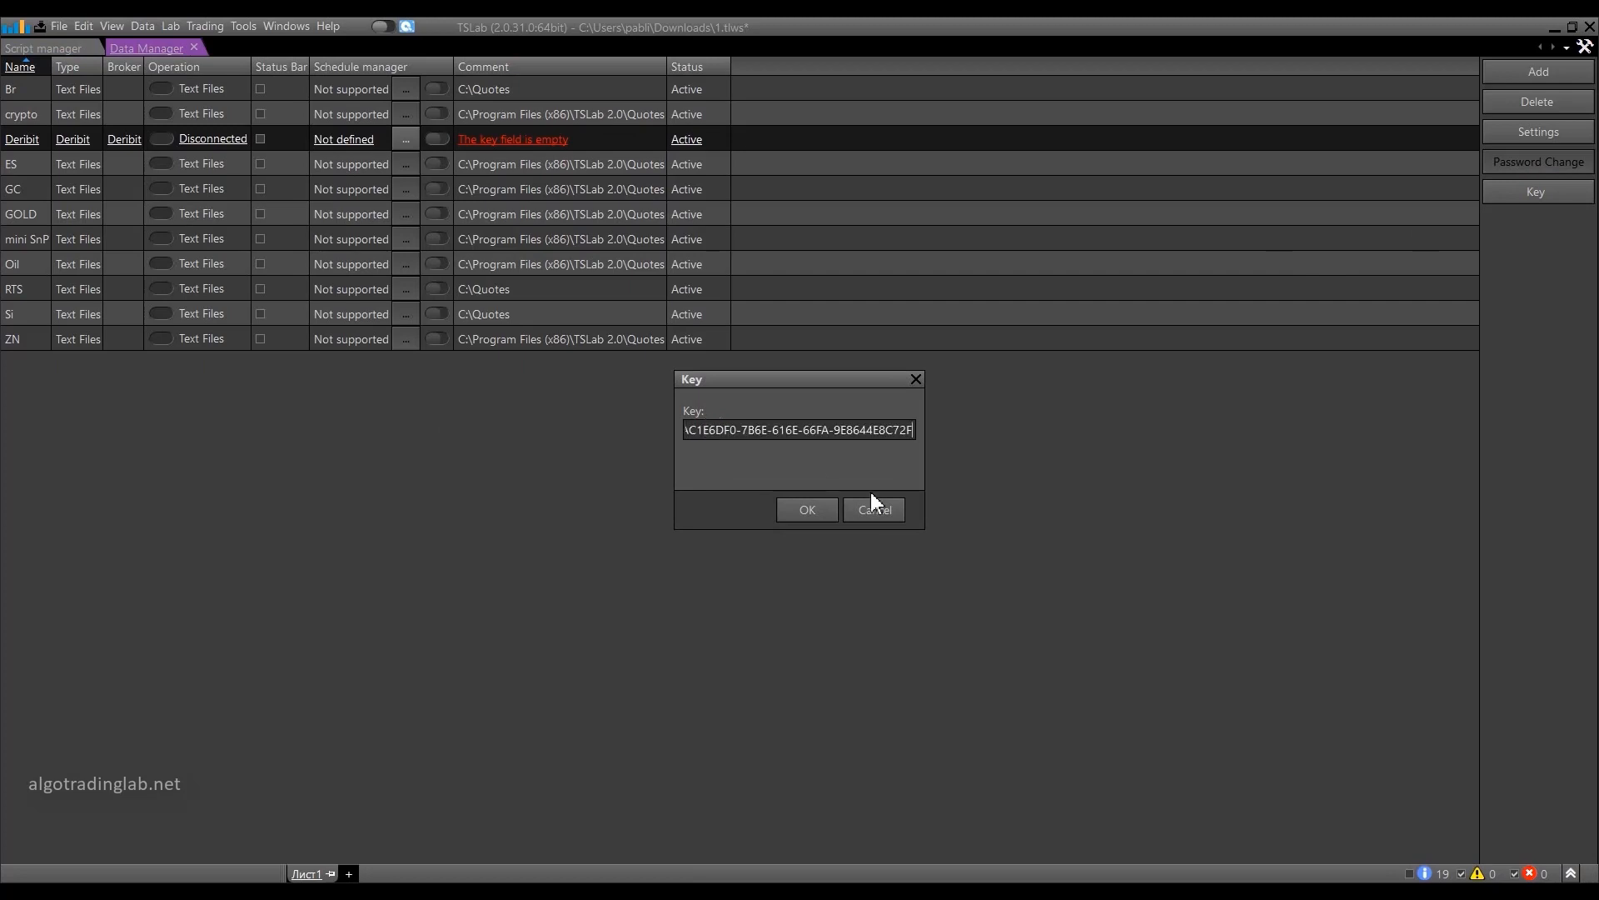
click(815, 510)
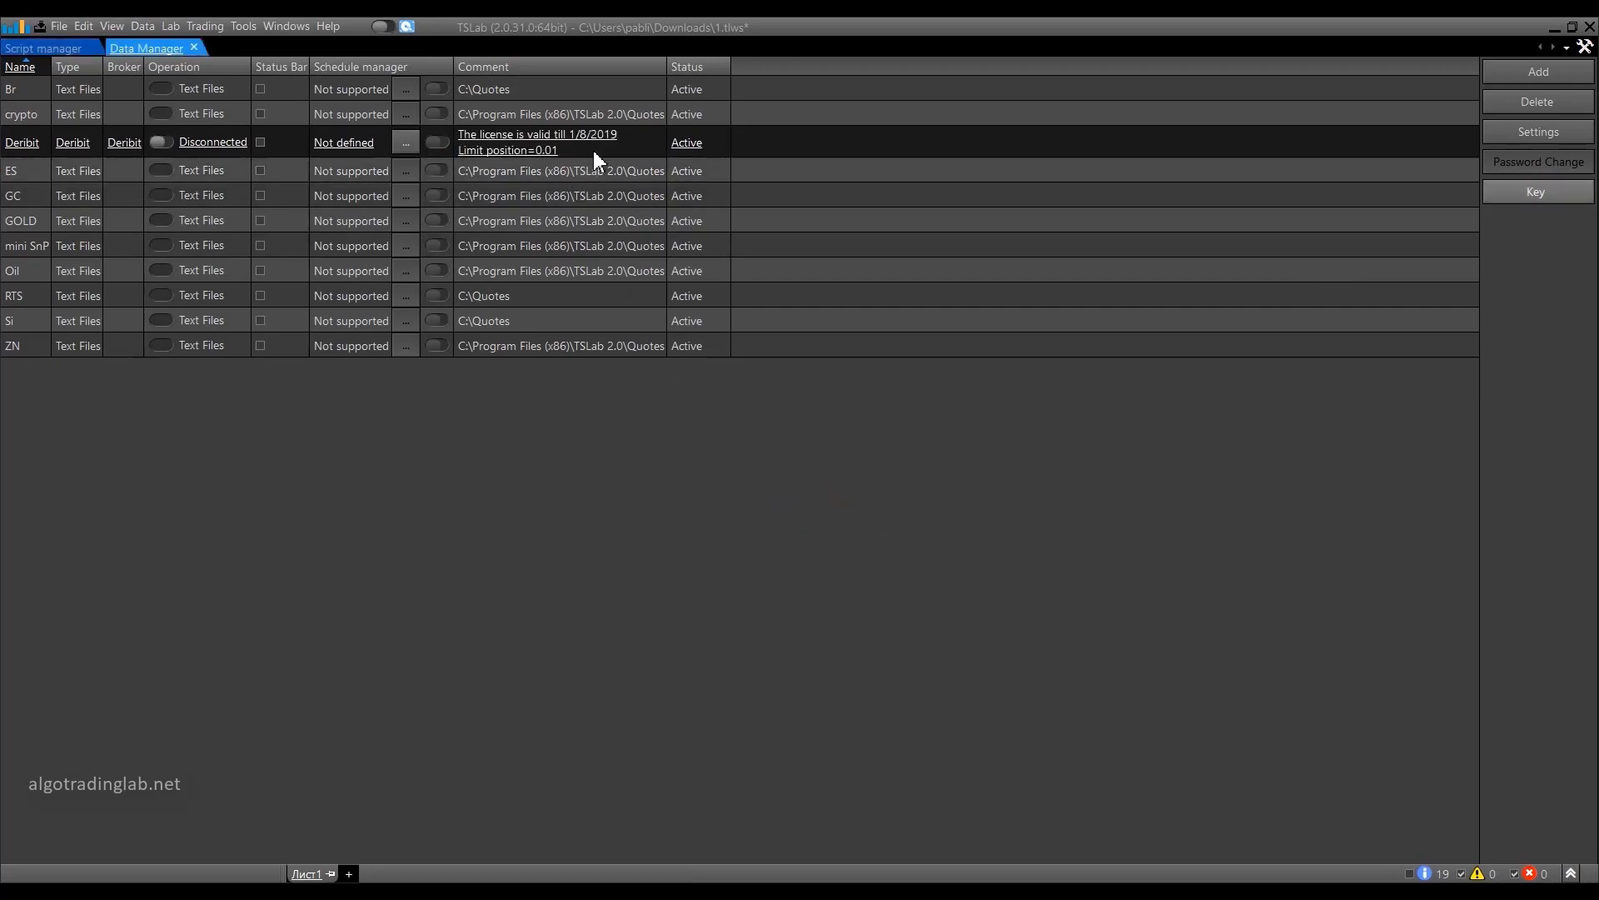
drag(670, 60, 823, 61)
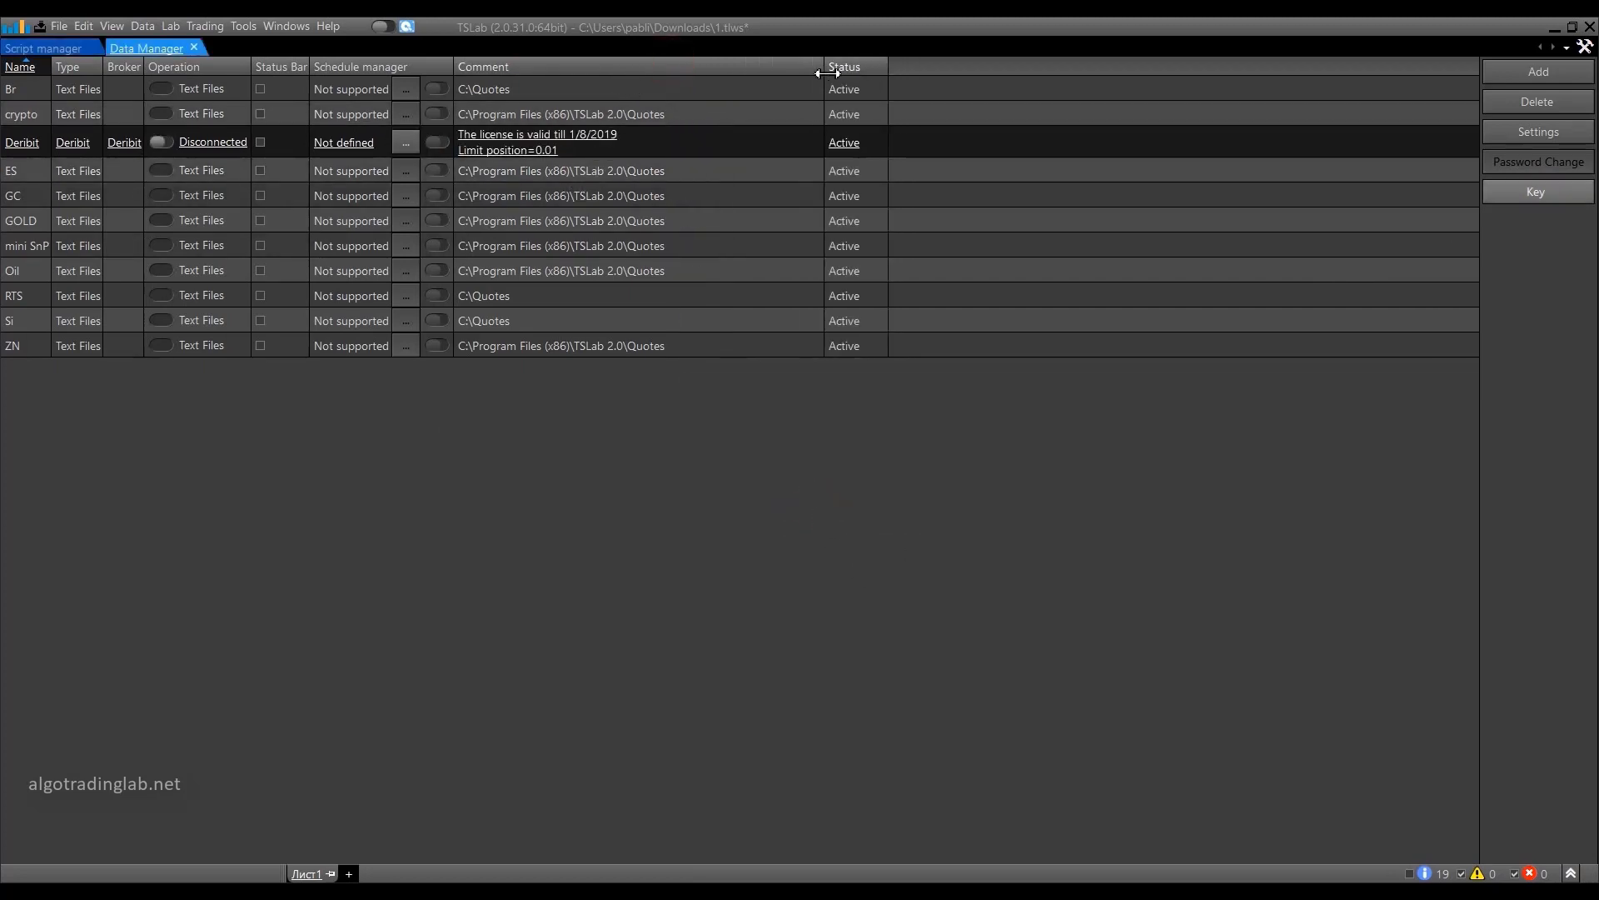
Connect the Deribit provider and enable its display in the status bar.
click(169, 142)
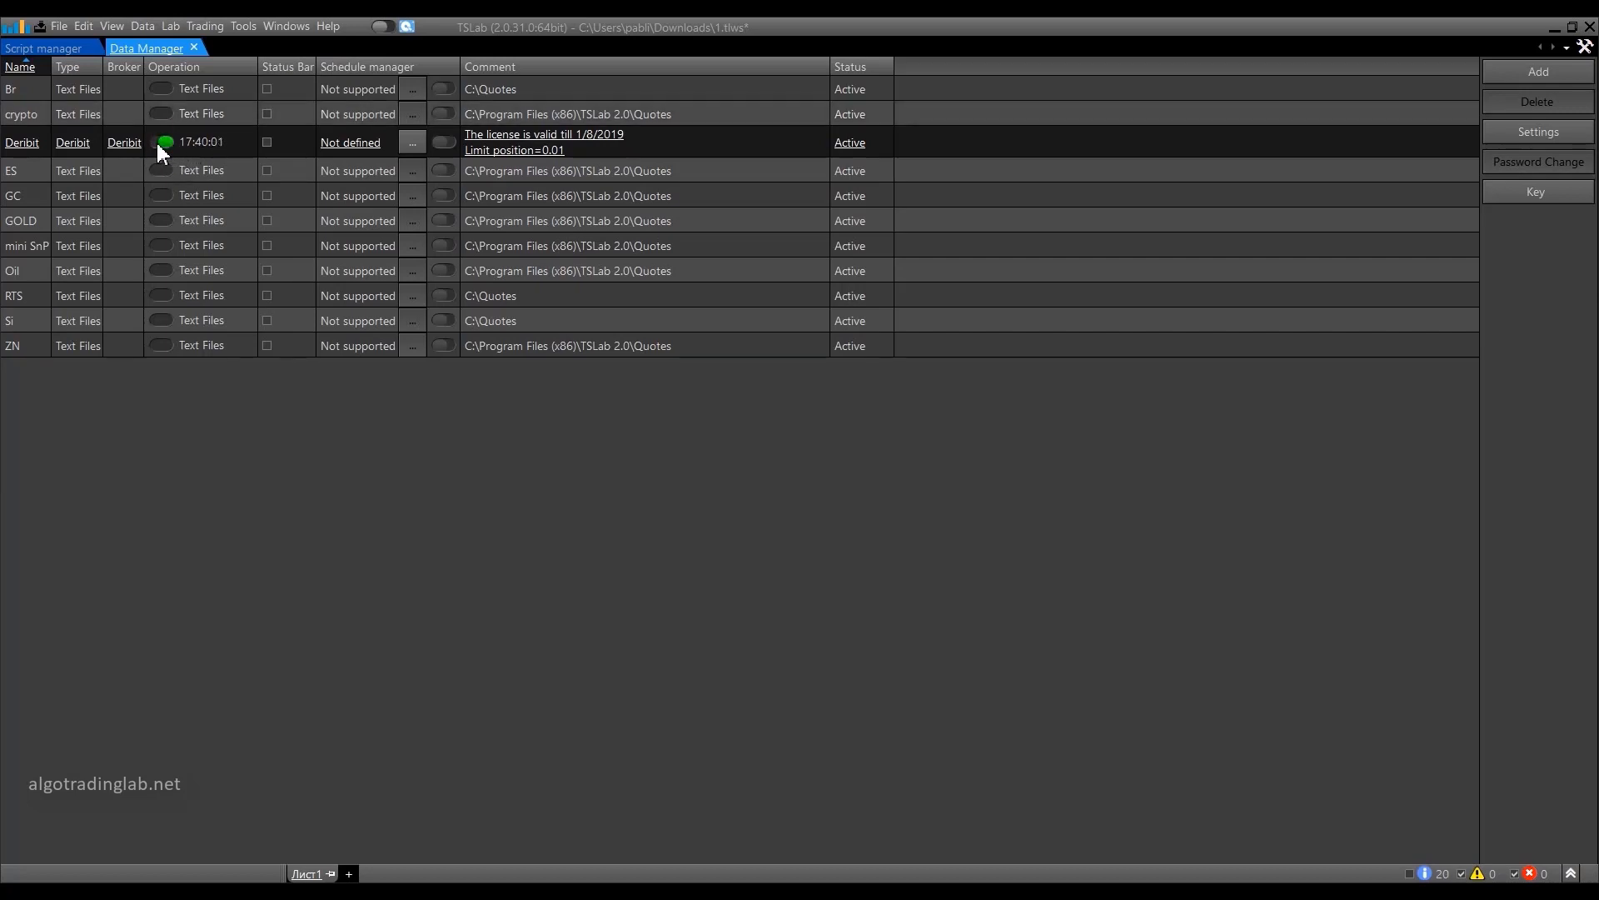
click(268, 142)
Examine the weekly connection schedule of the Deribit provider and close it without changes.
click(411, 144)
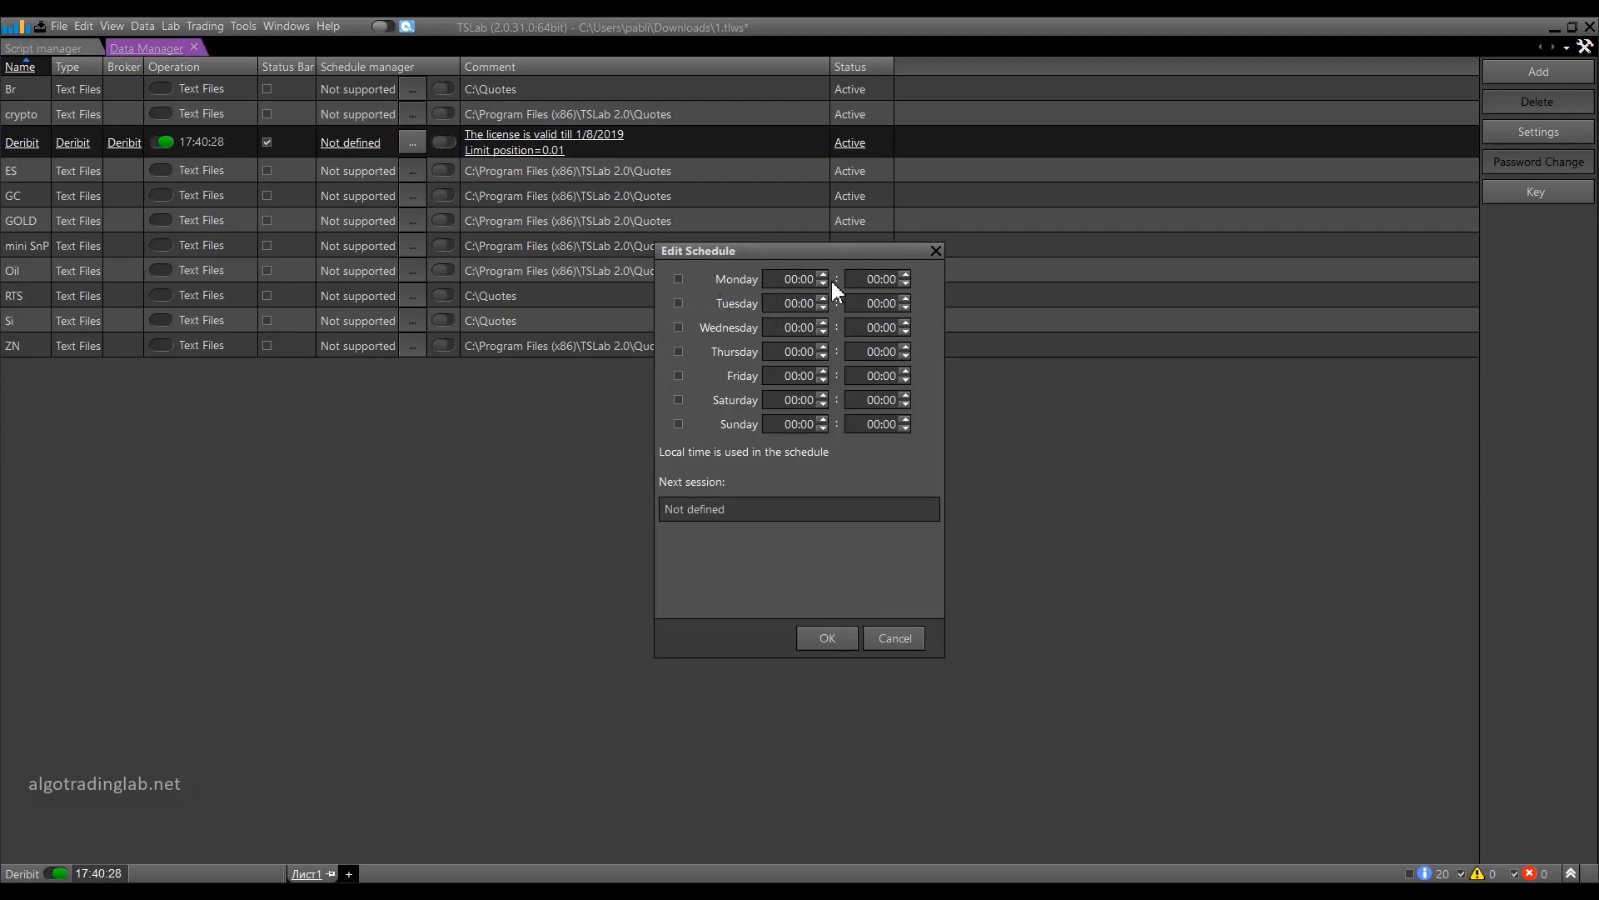
click(935, 252)
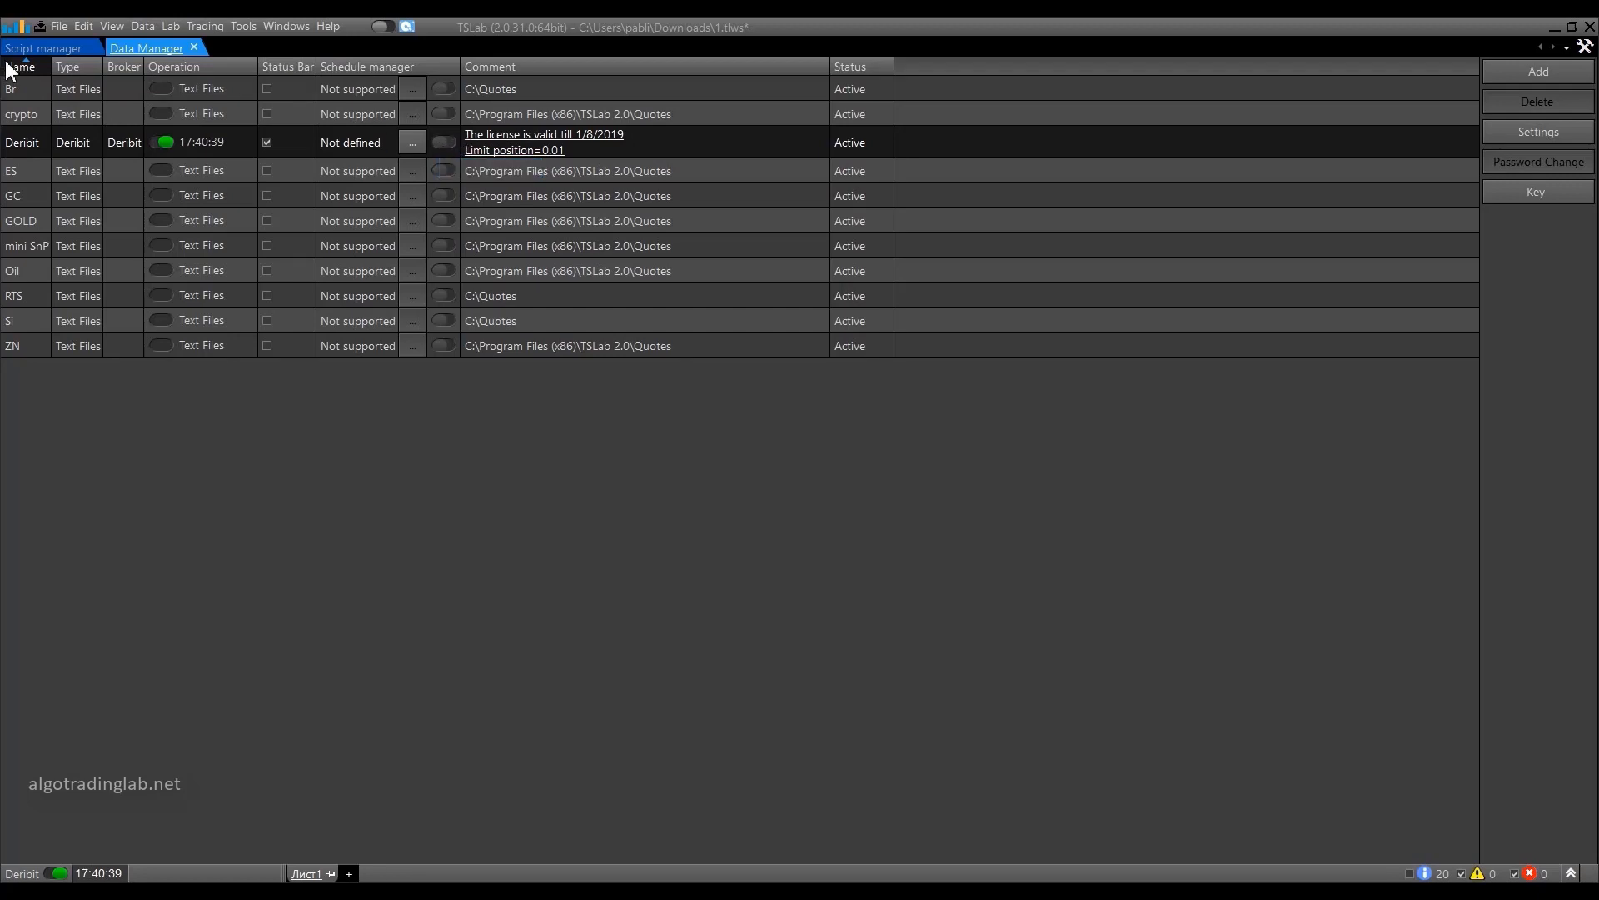
click(60, 31)
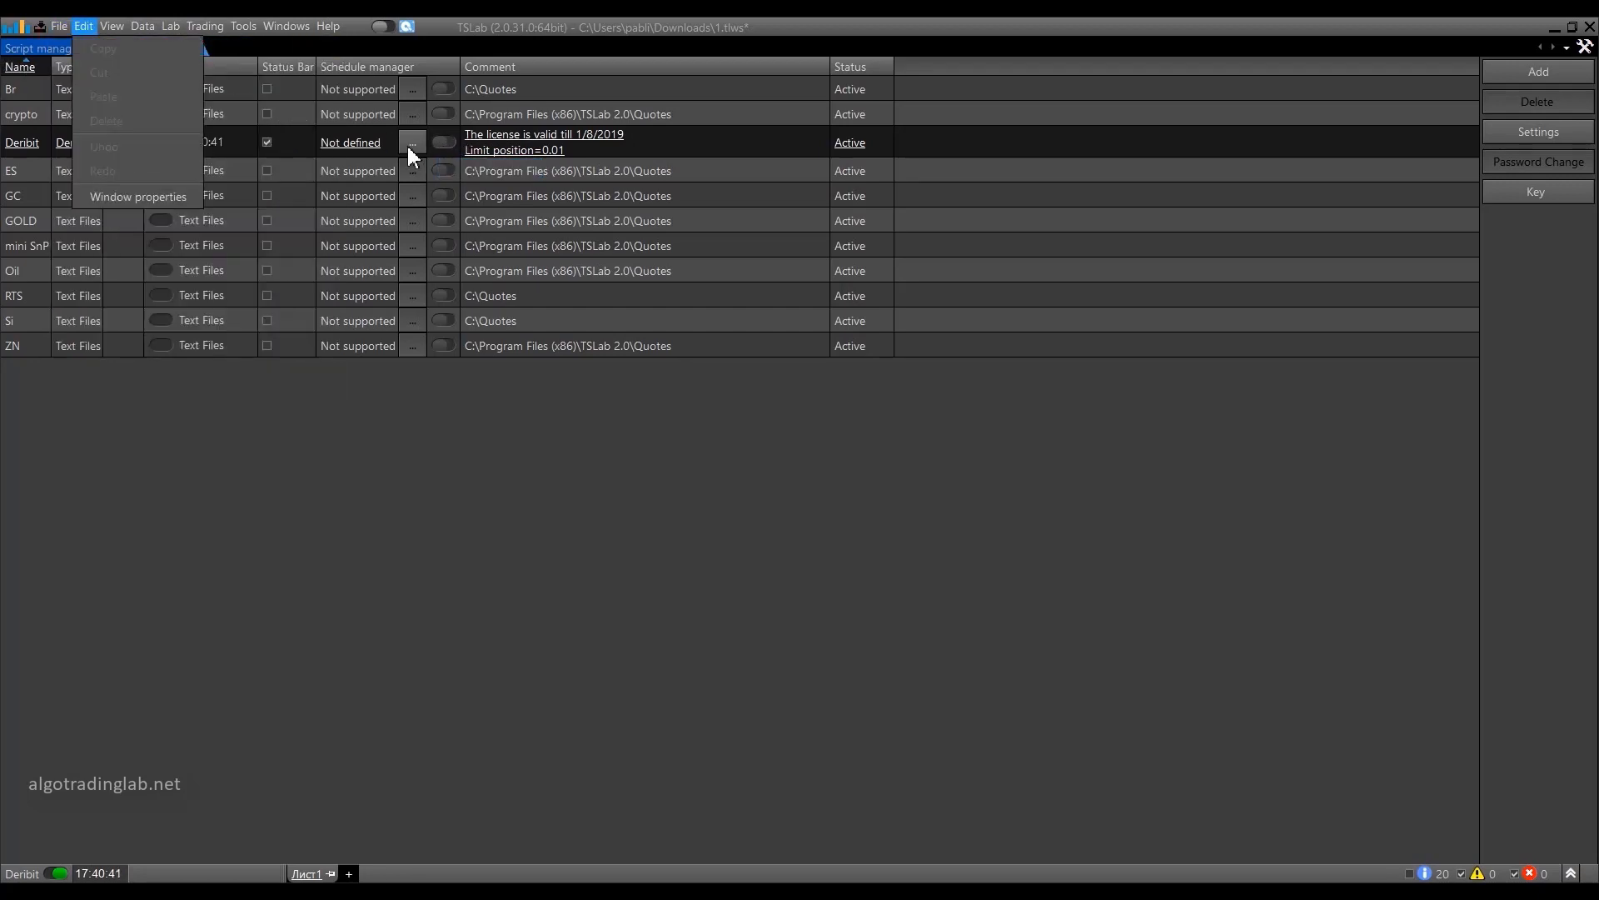
click(503, 471)
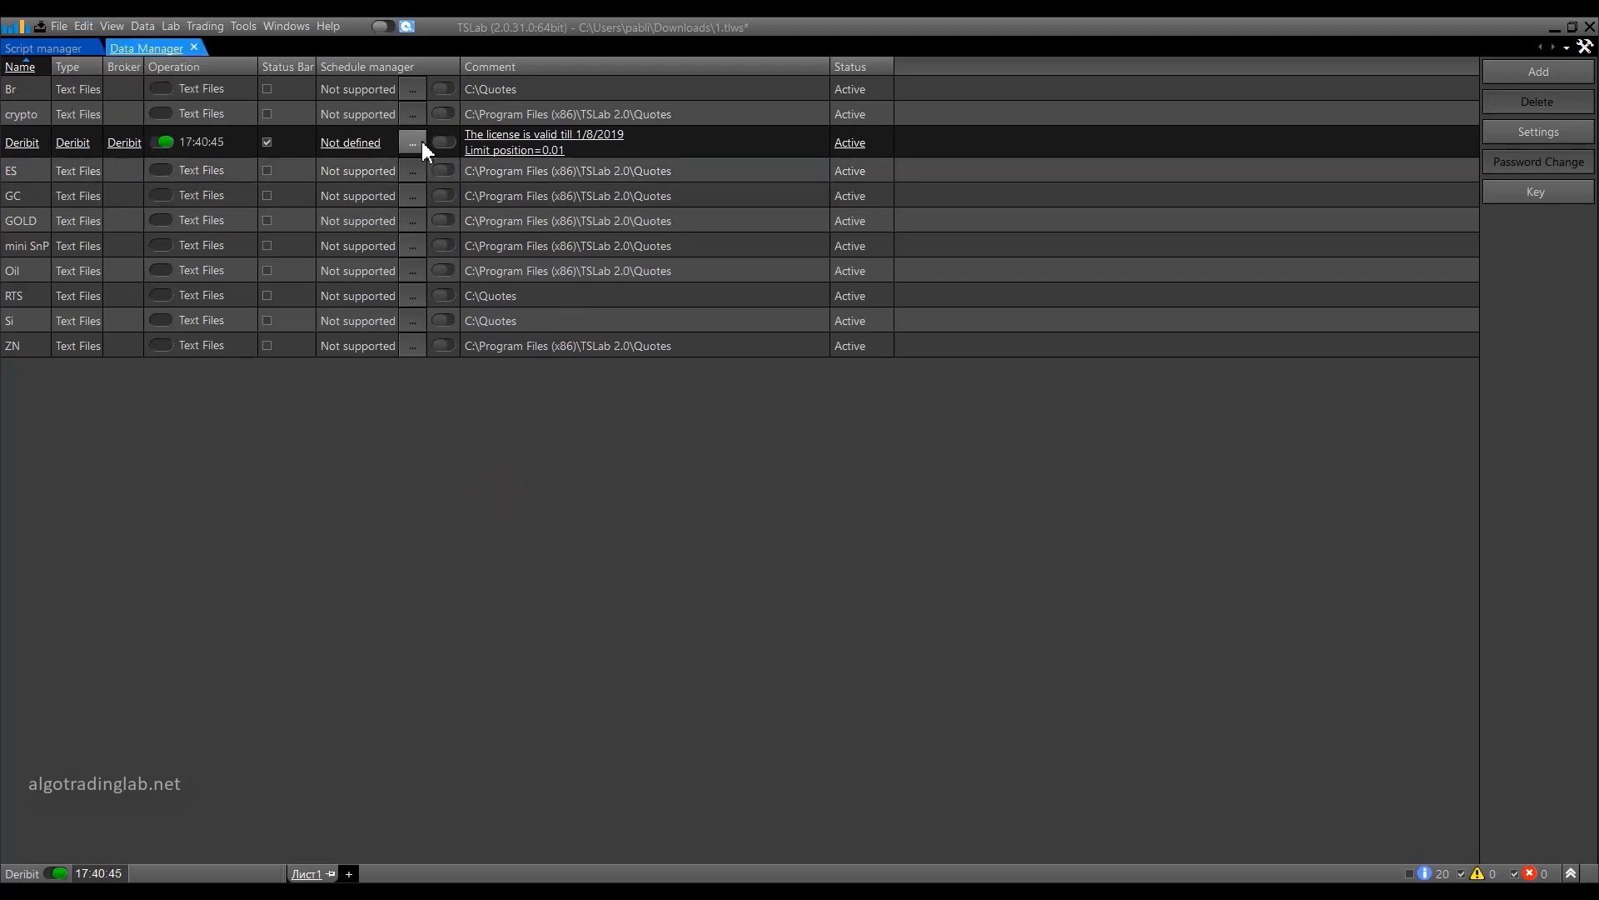
Enable the scheduled restart in the program settings for Sunday 1:00 AM and acknowledge the reconnection warning.
click(57, 26)
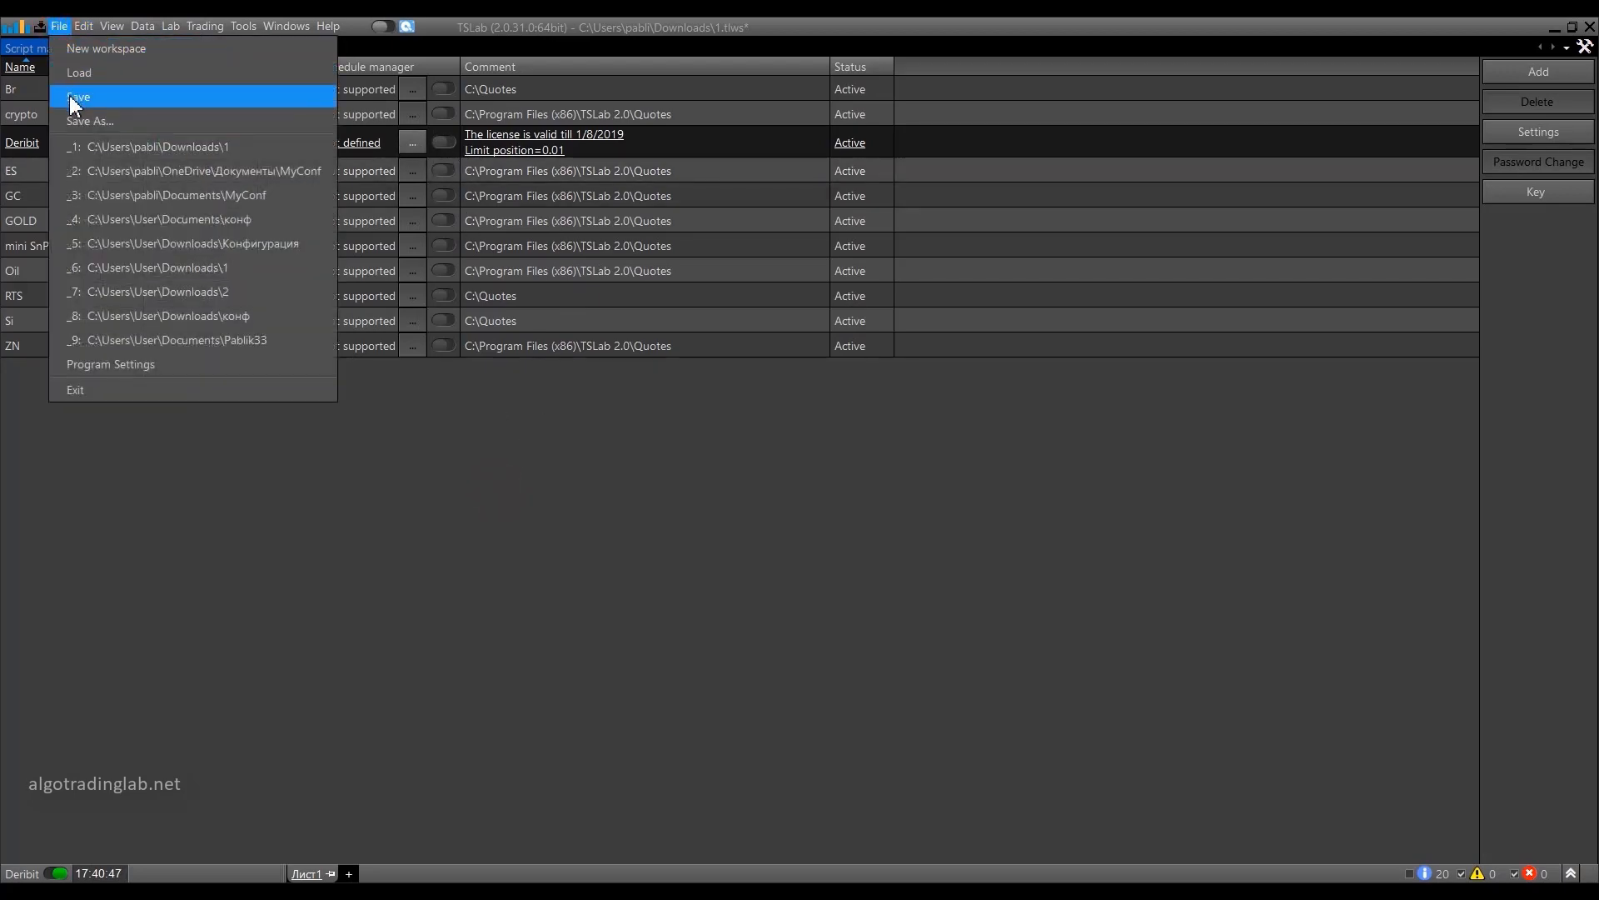
click(75, 364)
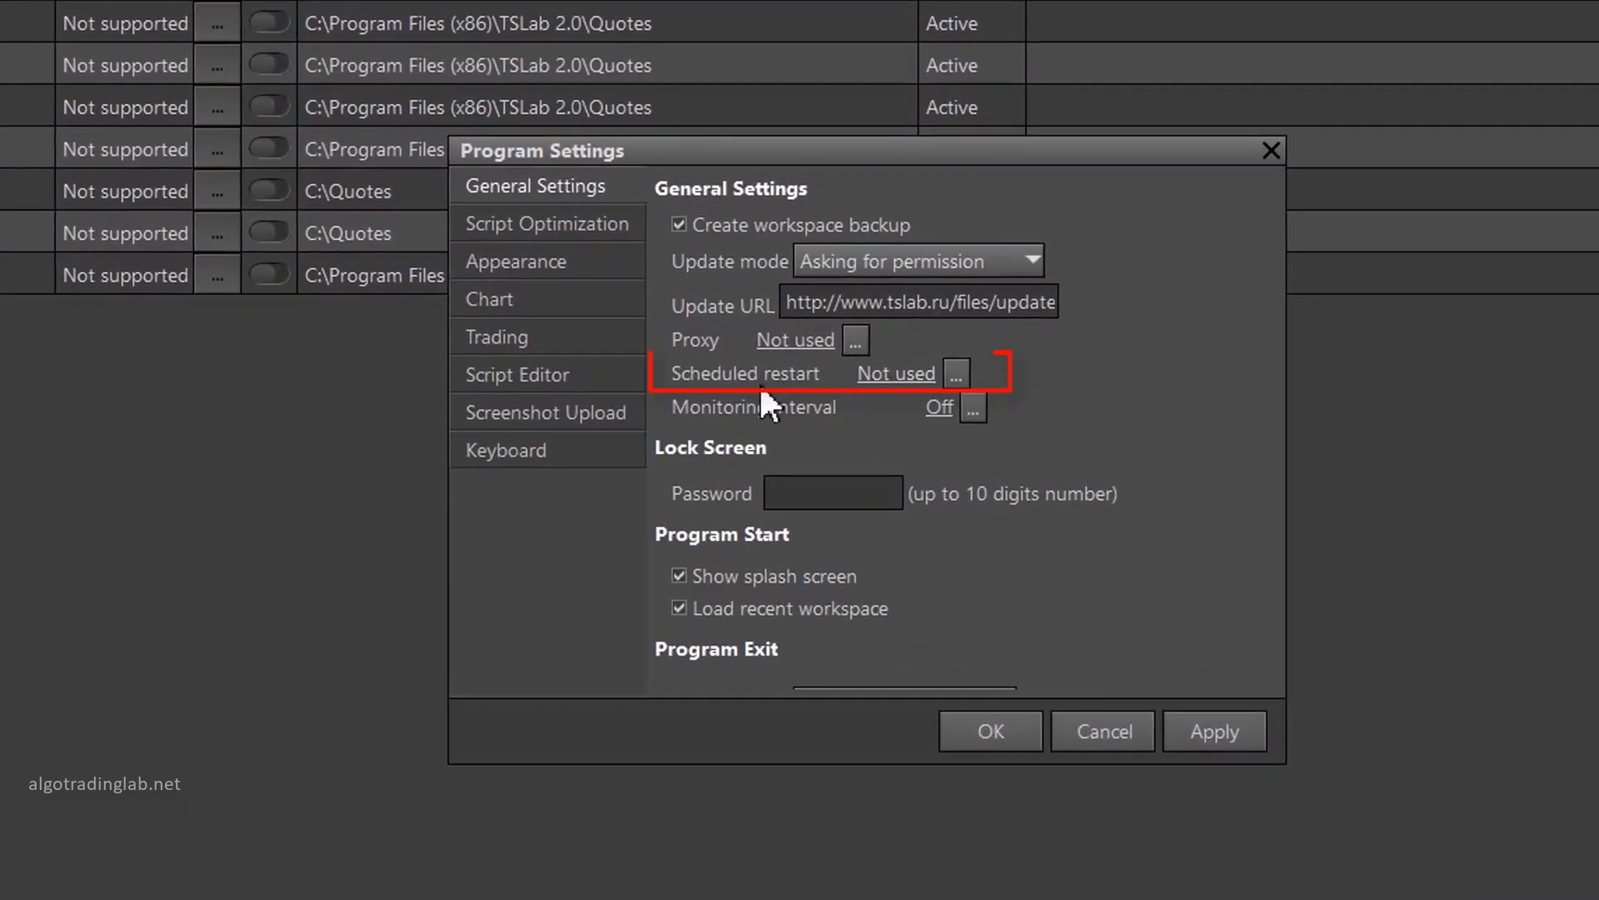
click(956, 374)
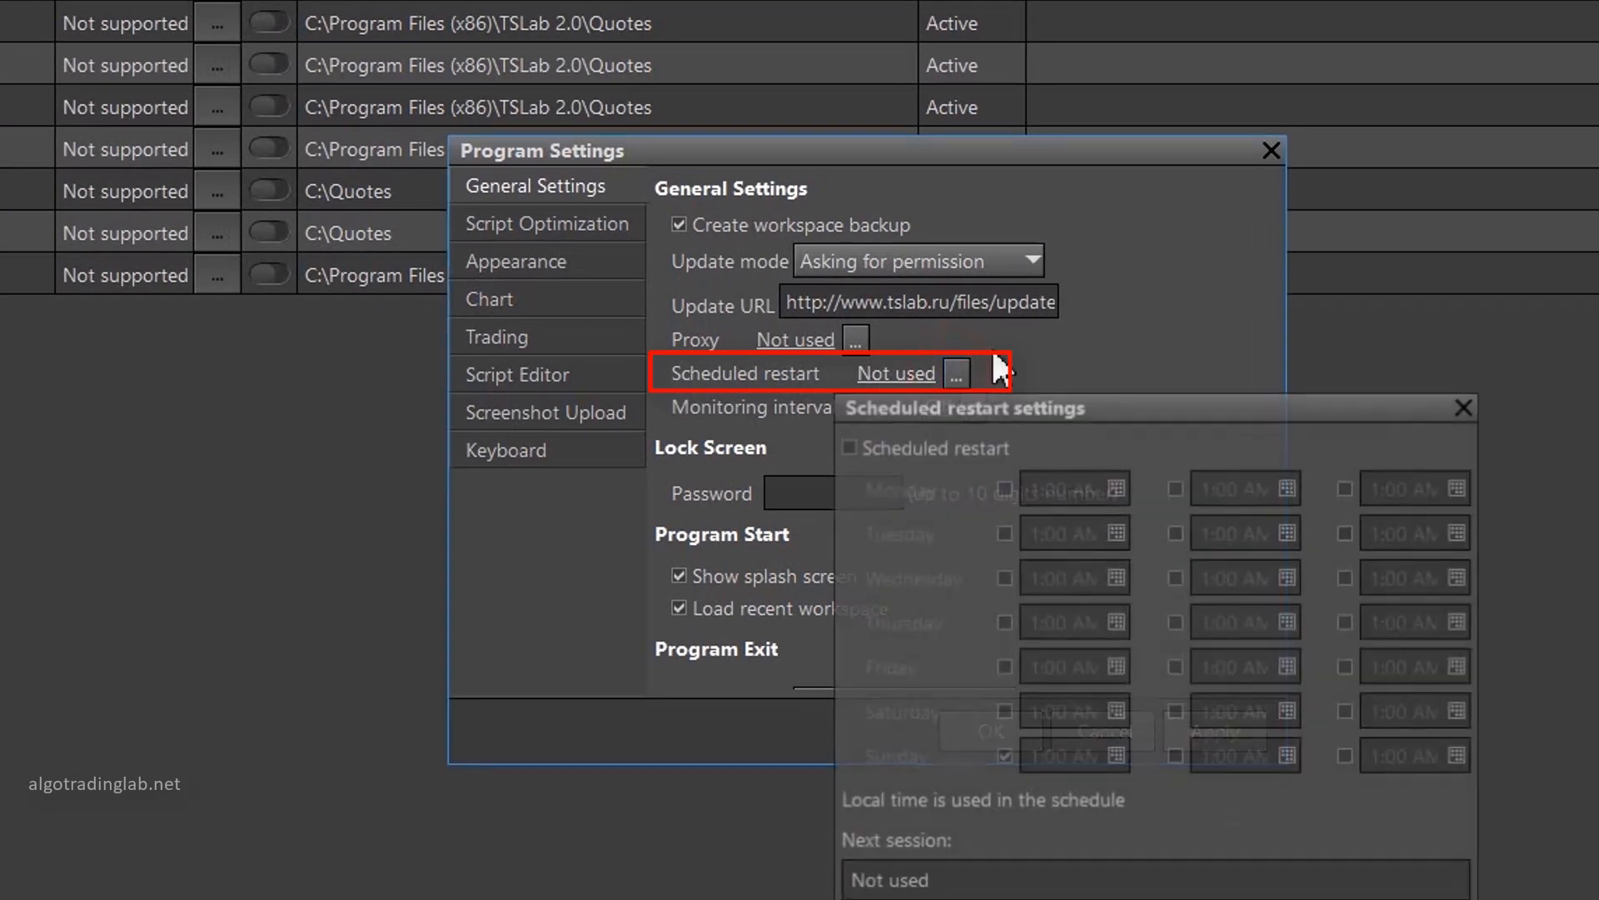
click(846, 444)
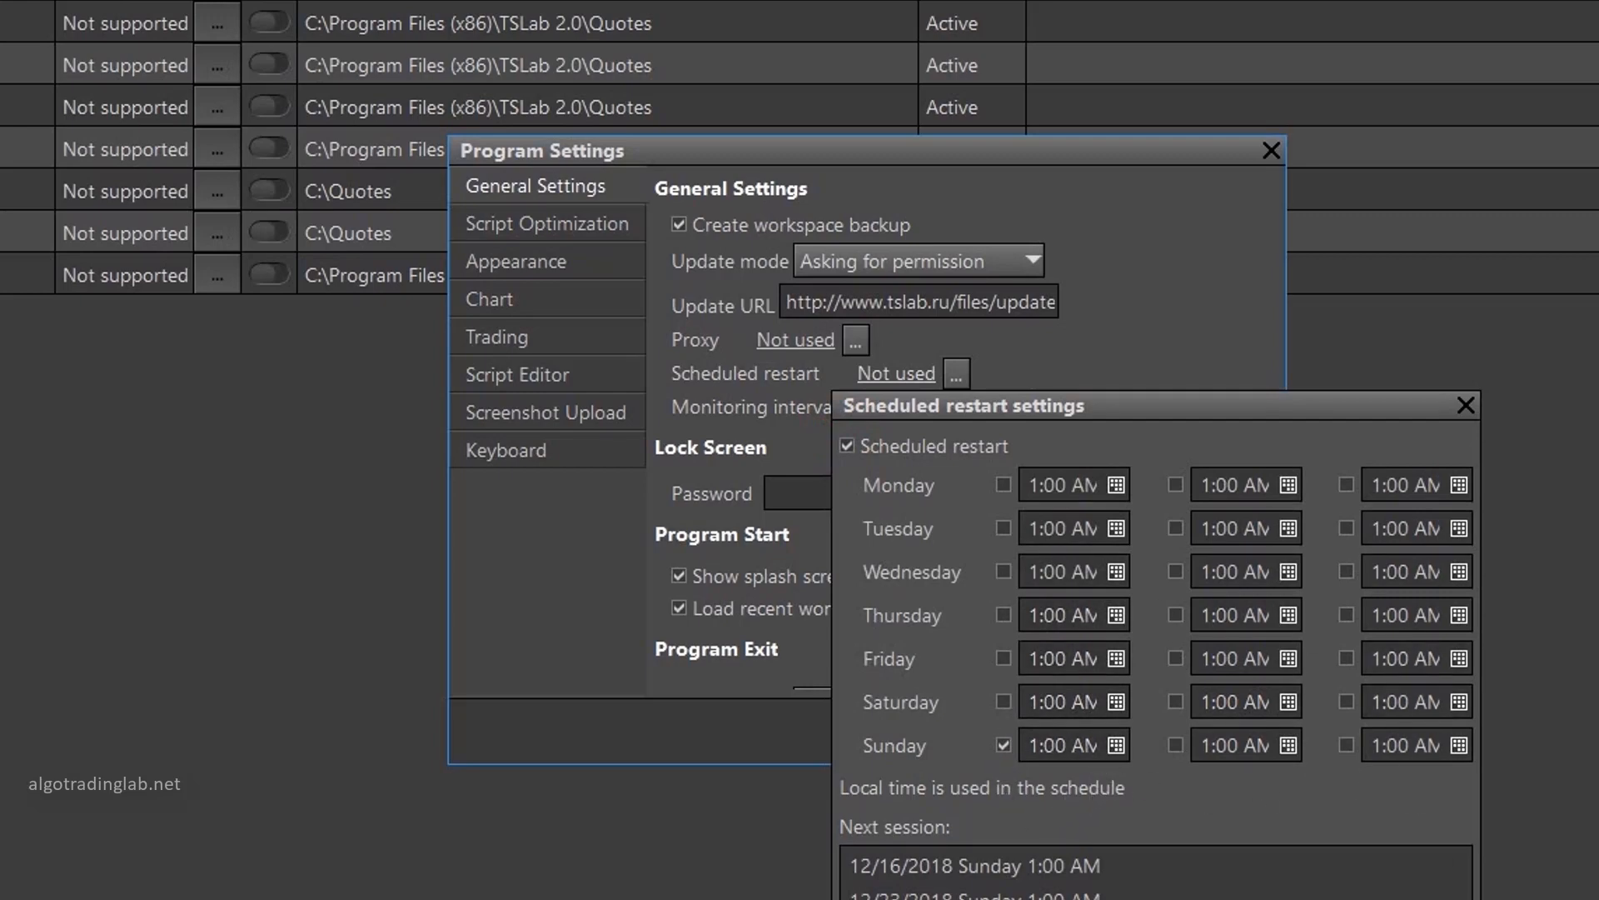
click(1332, 899)
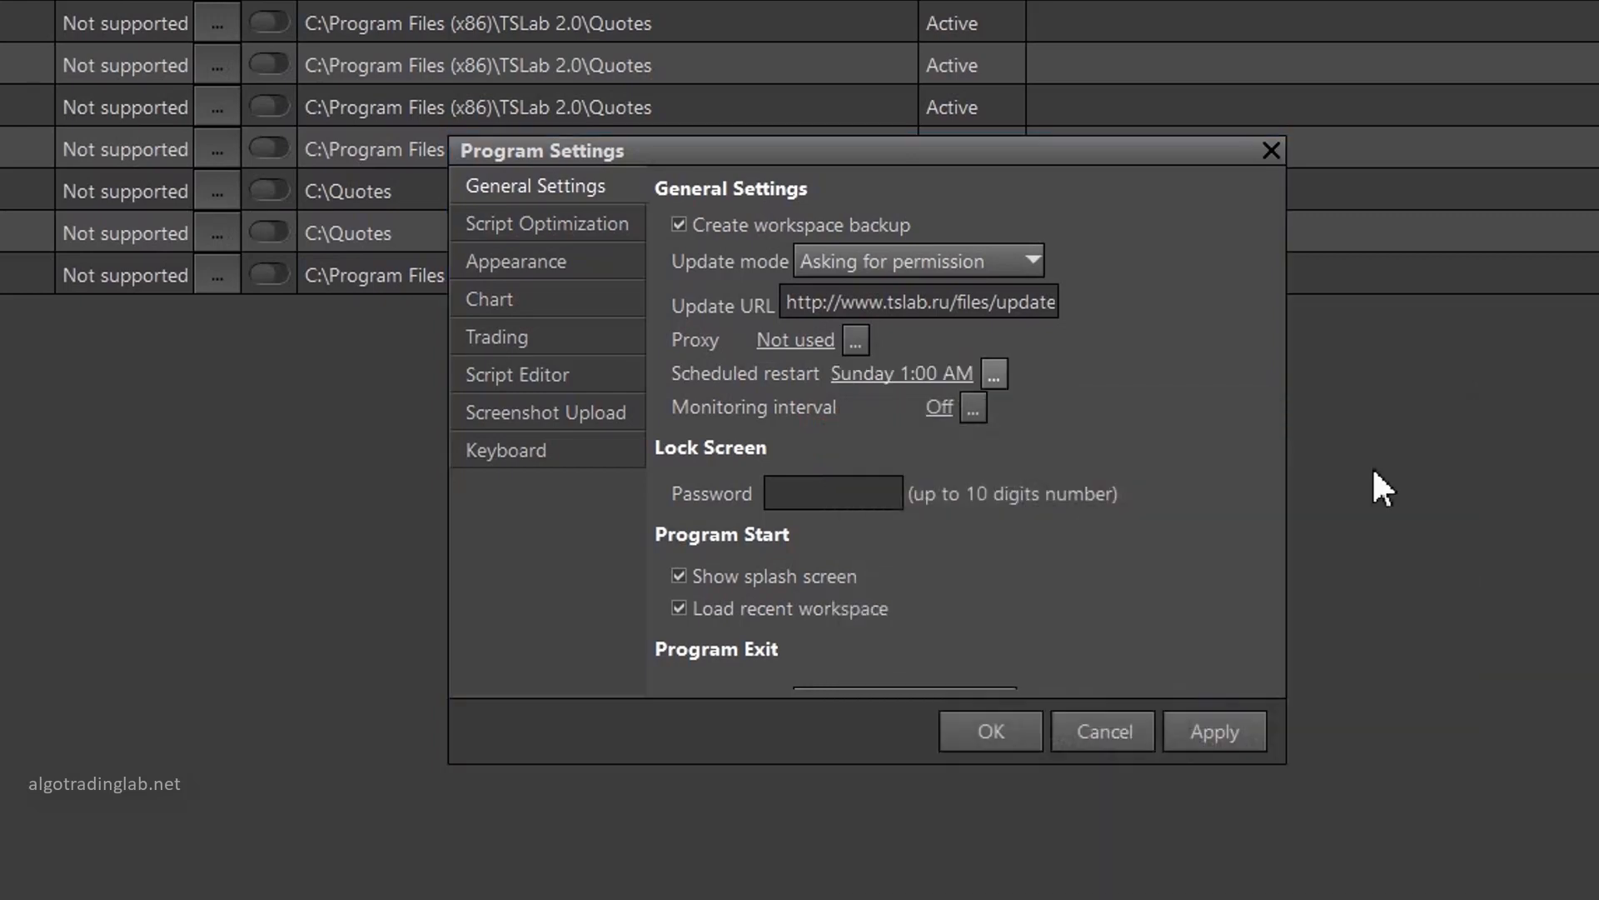
click(997, 726)
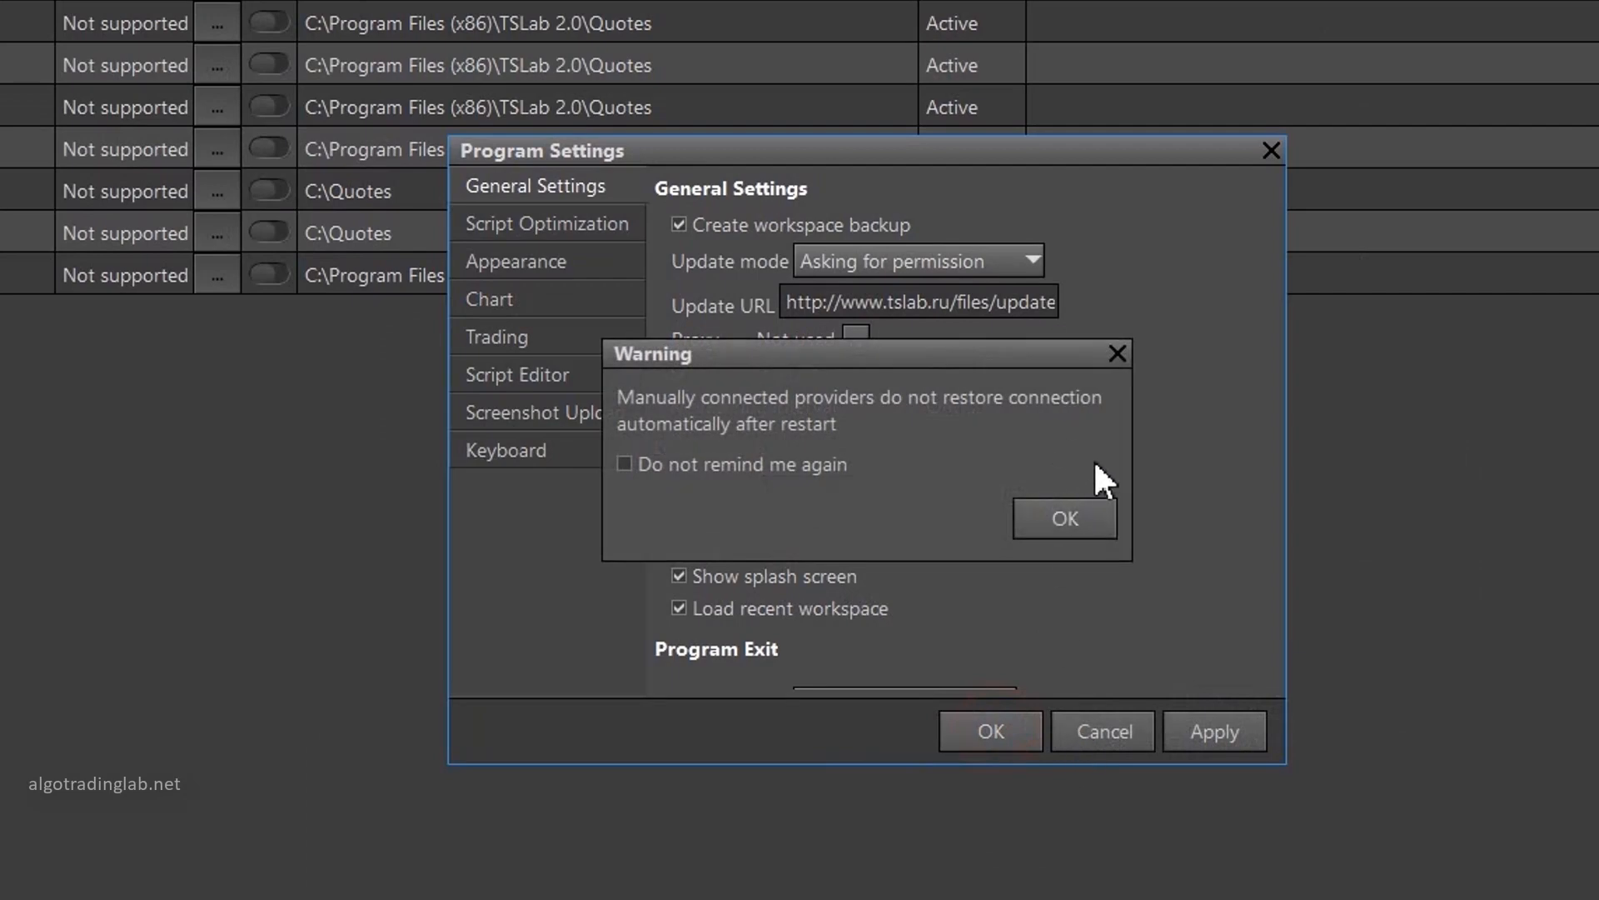
click(1065, 517)
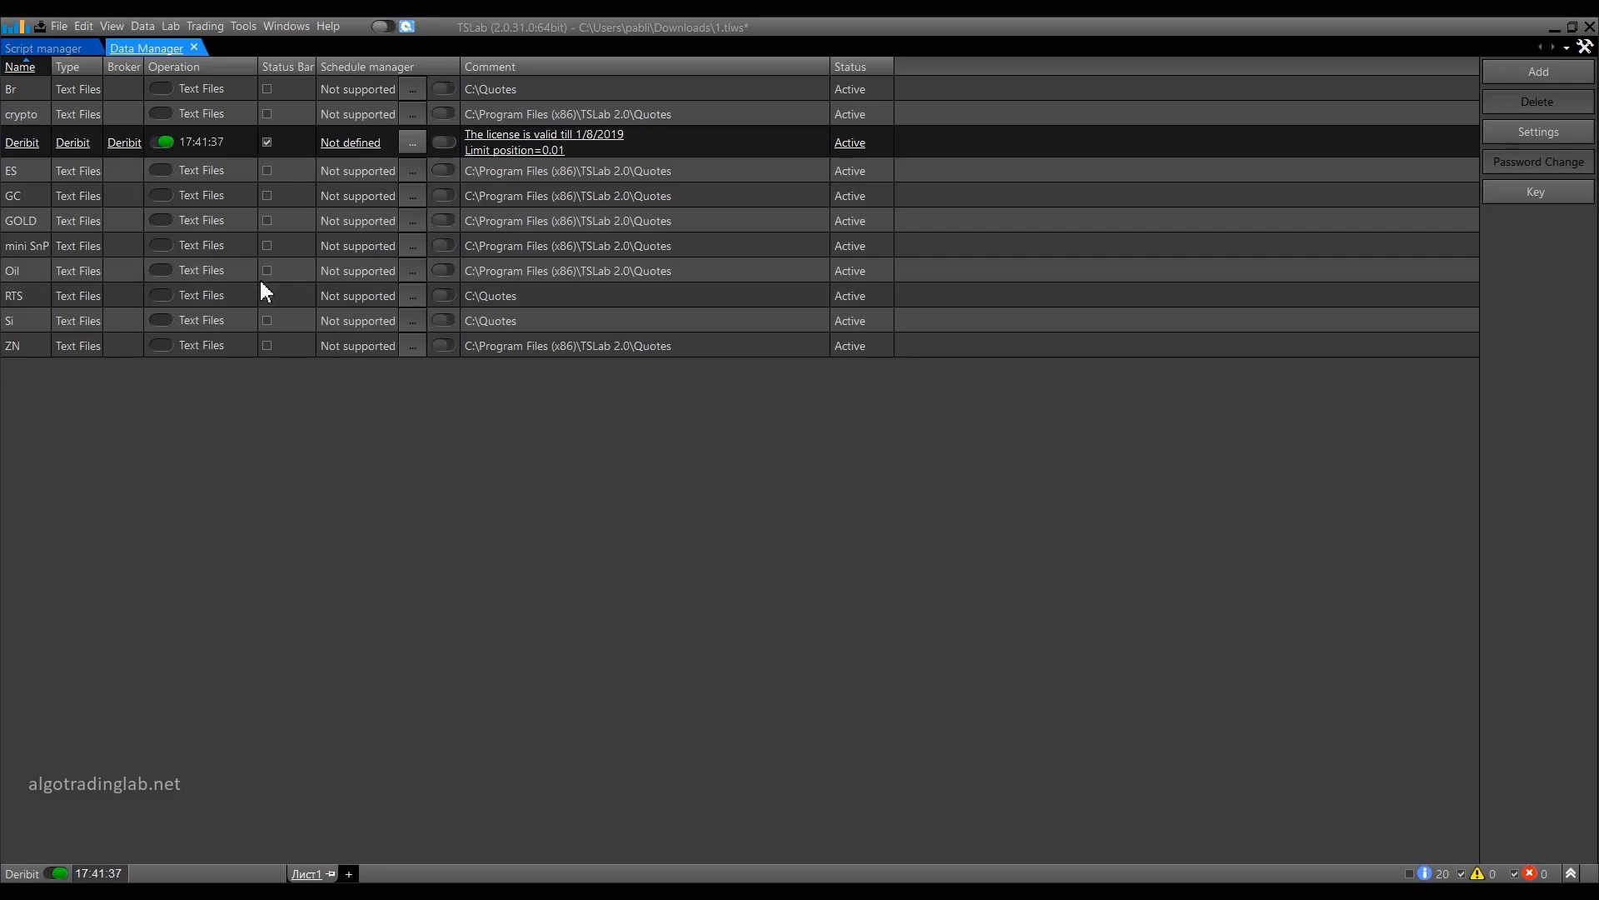
Create a new empty chart and open its properties.
click(61, 55)
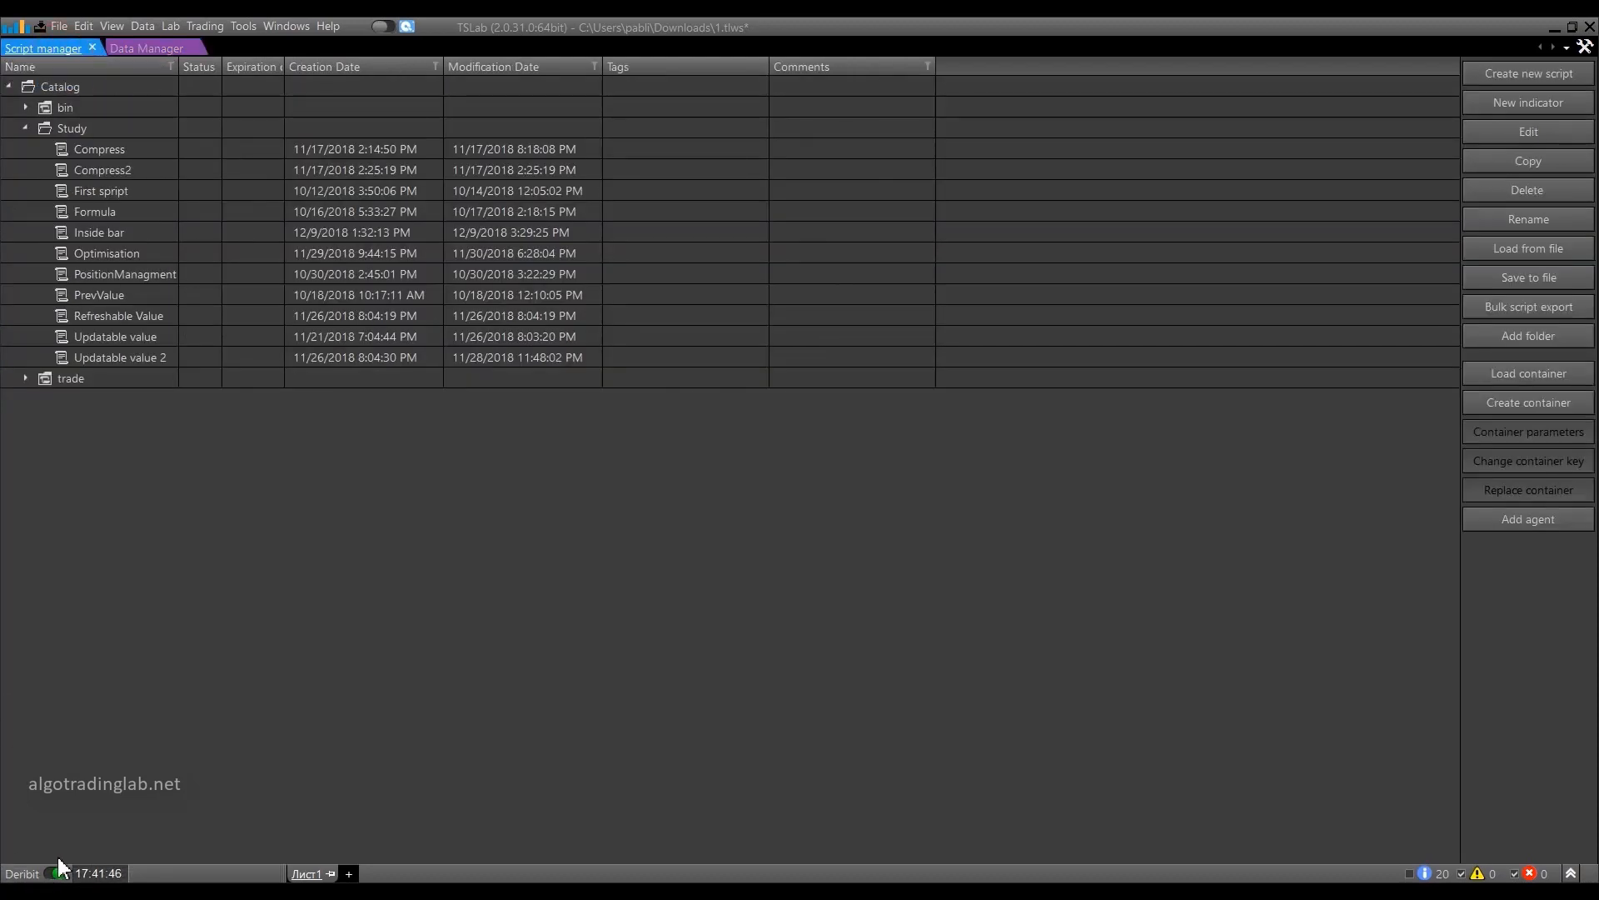
click(87, 26)
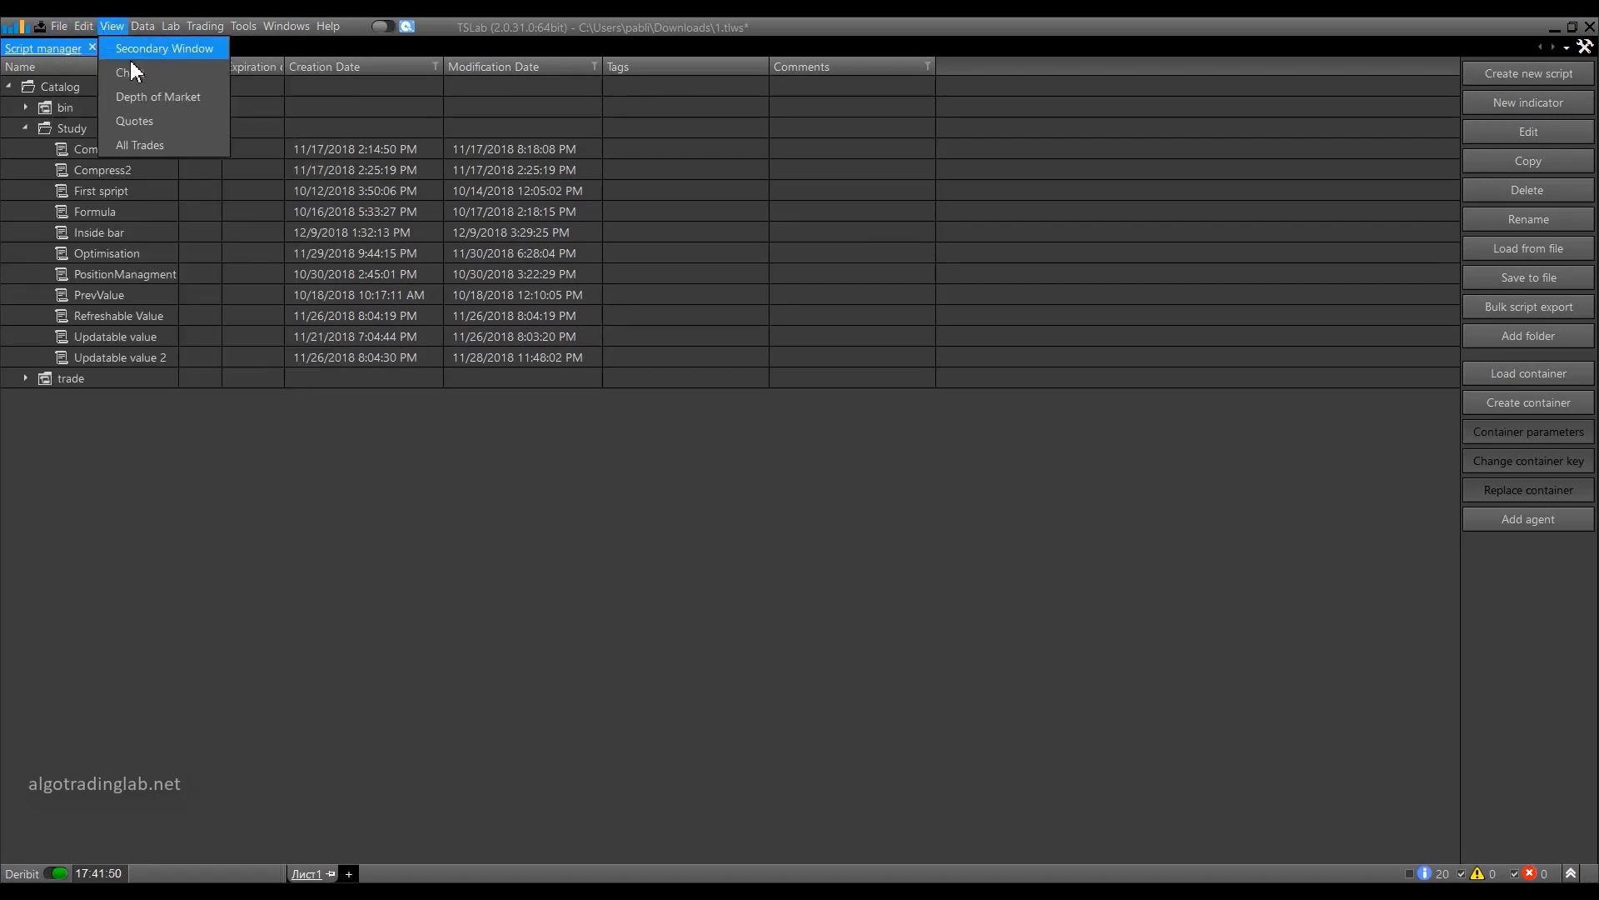
click(130, 60)
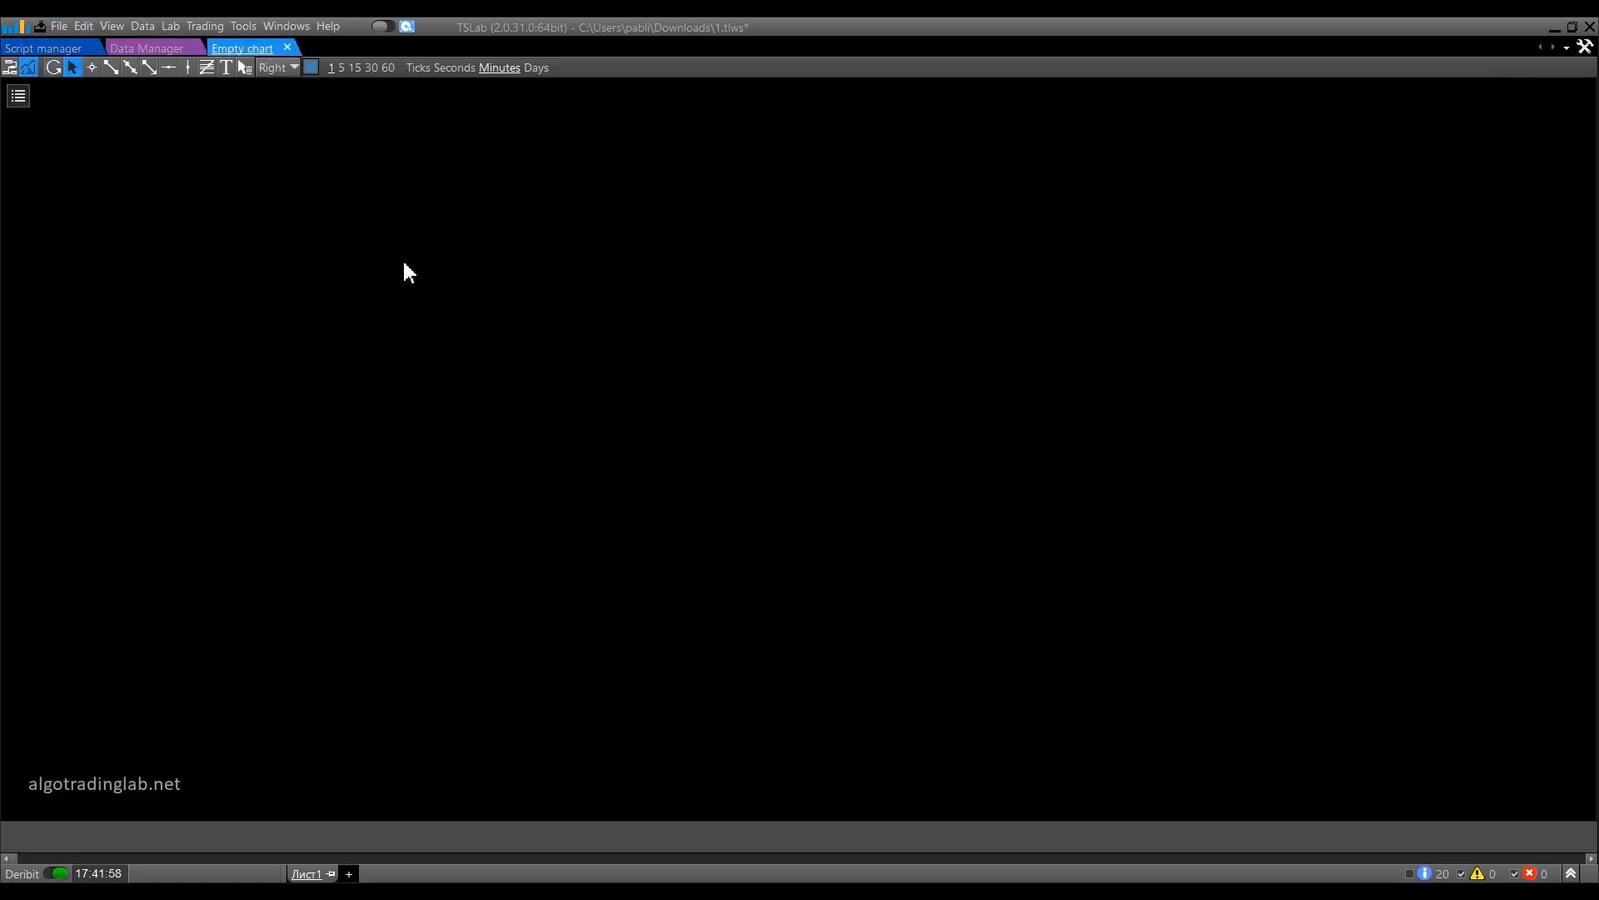
right_click(404, 261)
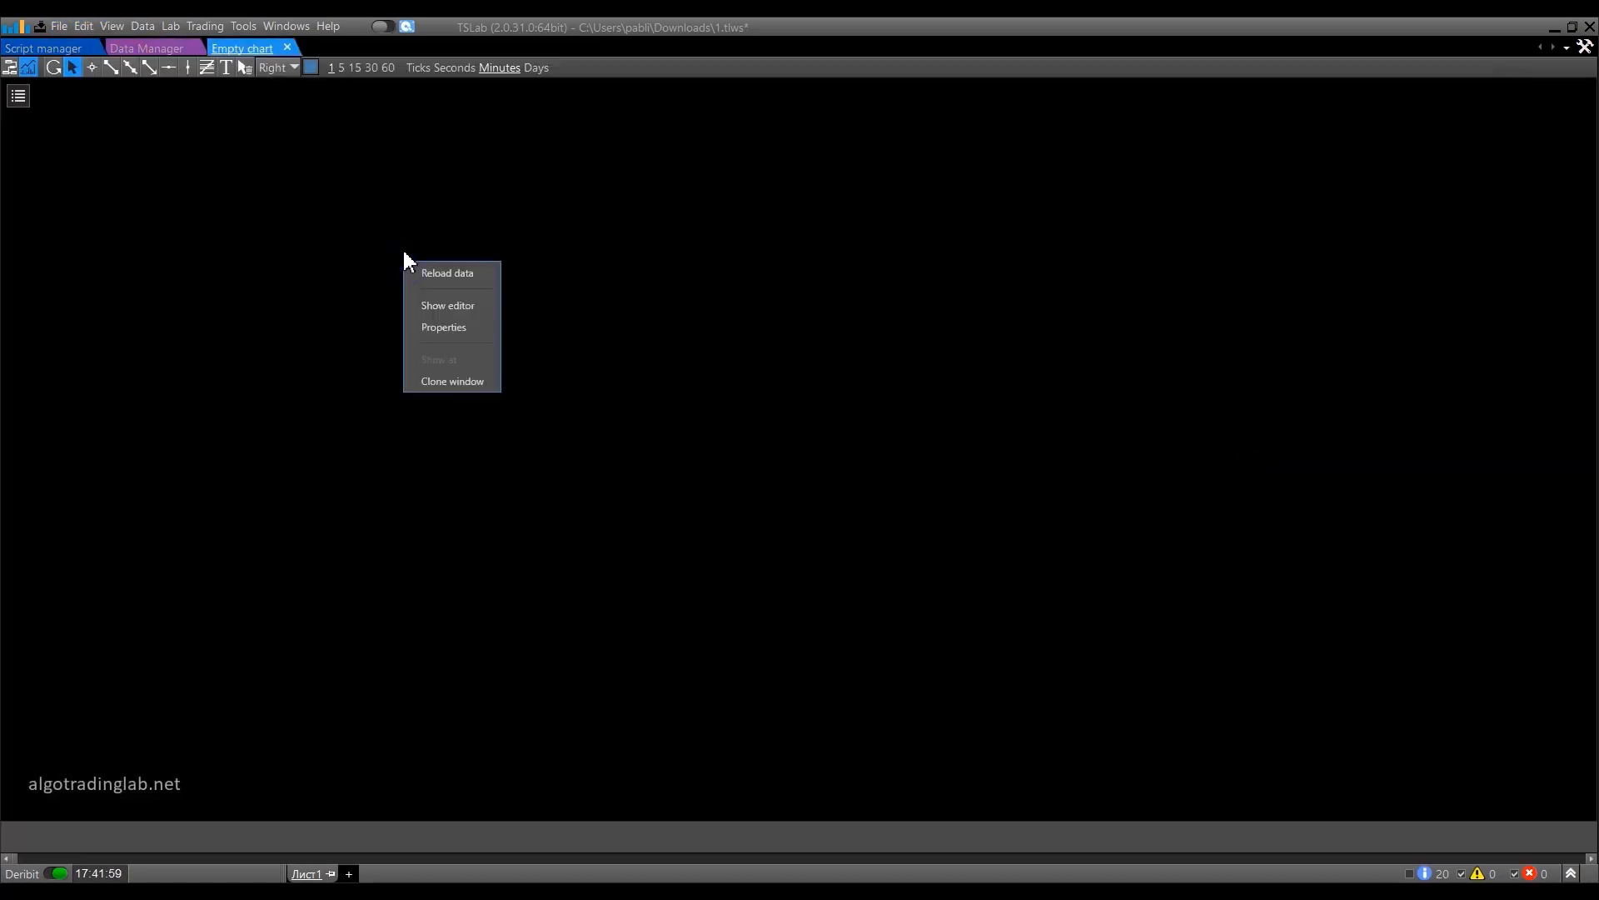
click(448, 326)
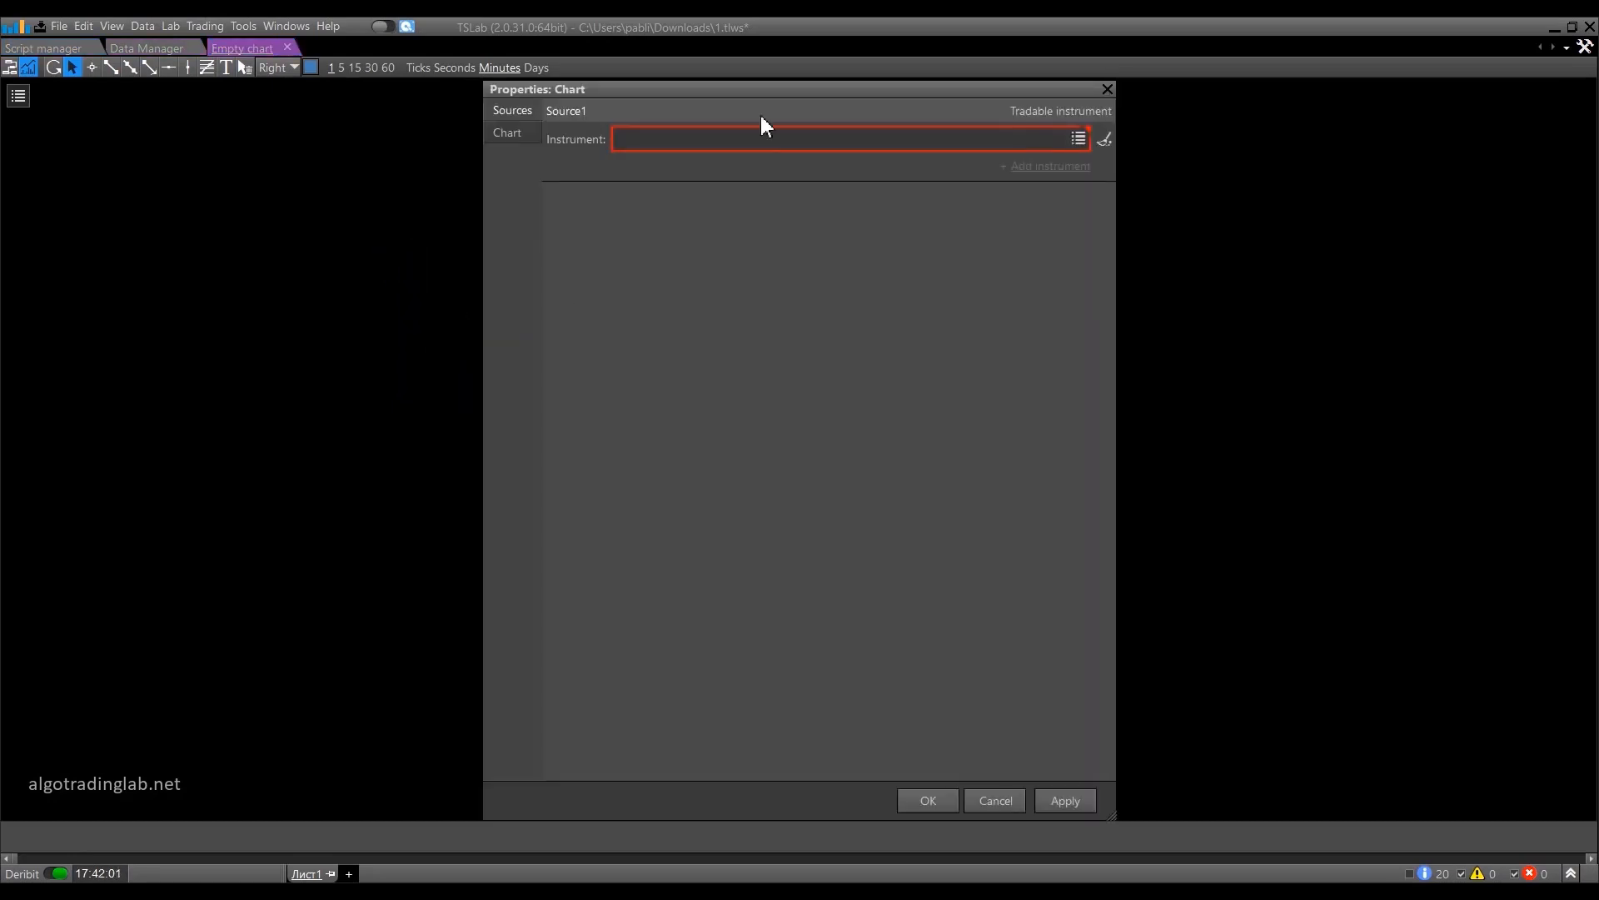
Set the chart's source instrument to BTC/USD from the Deribit data provider and apply it.
click(1078, 140)
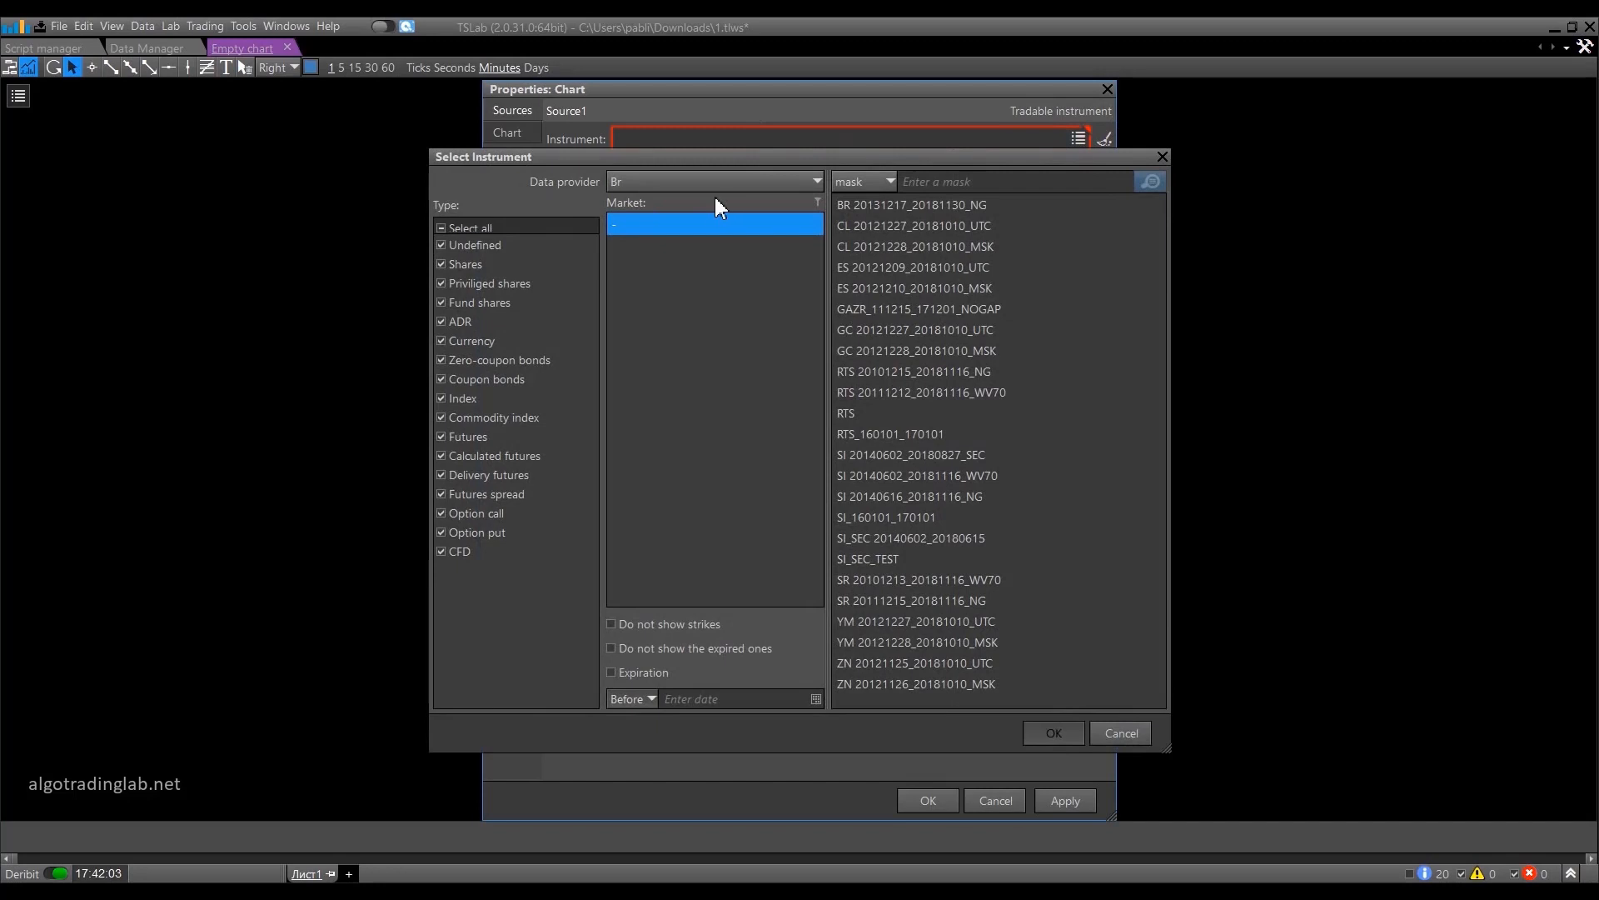
click(707, 182)
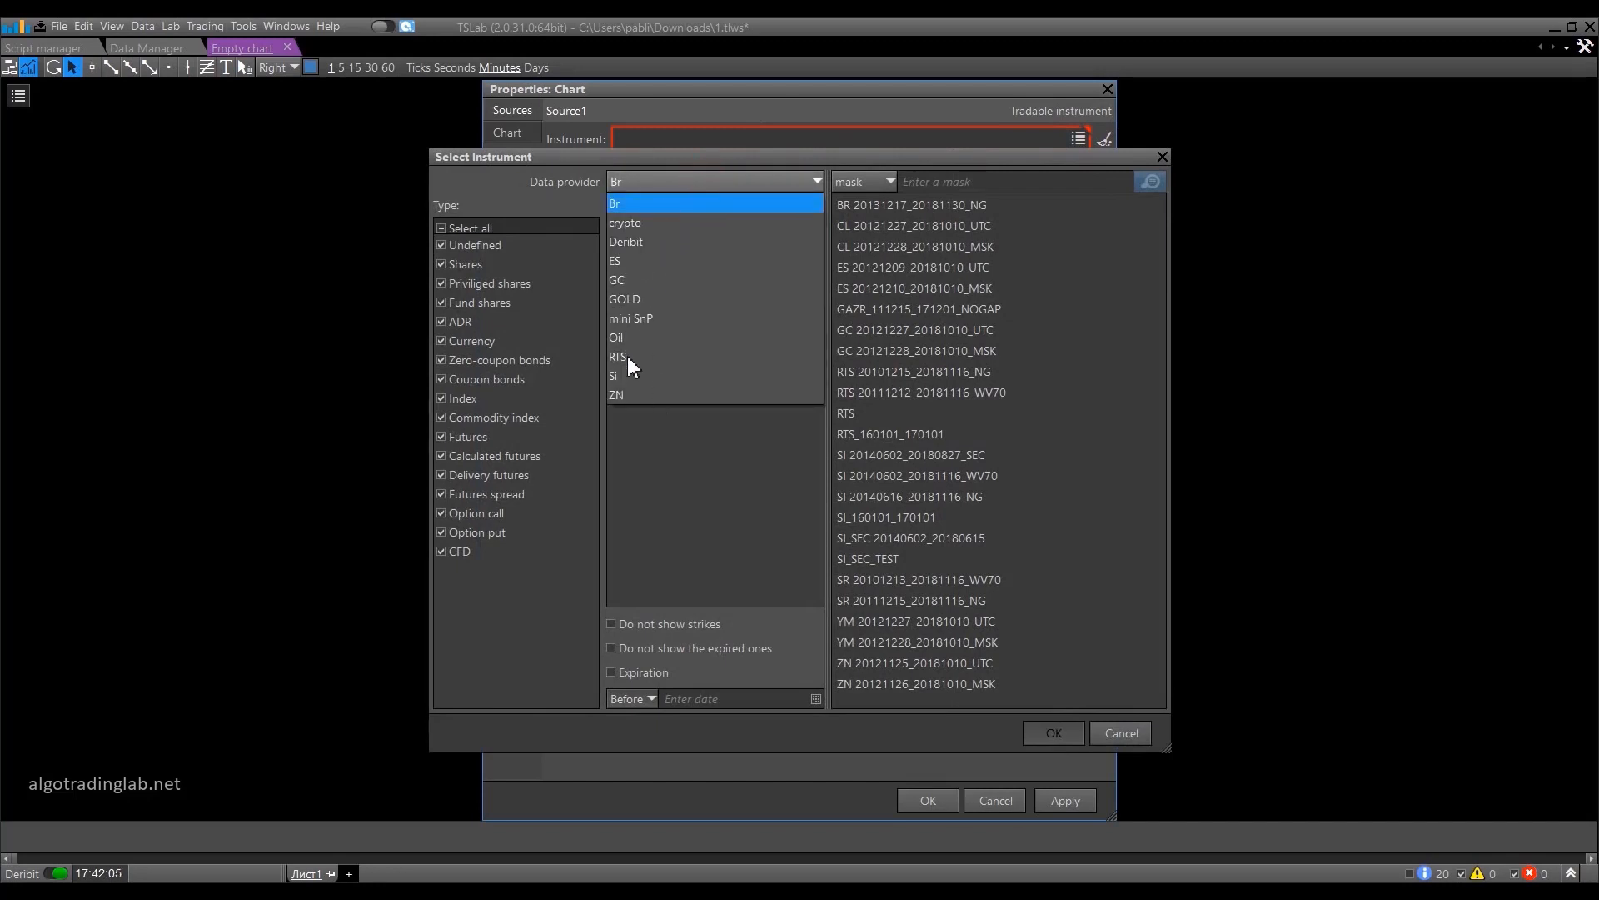
click(638, 240)
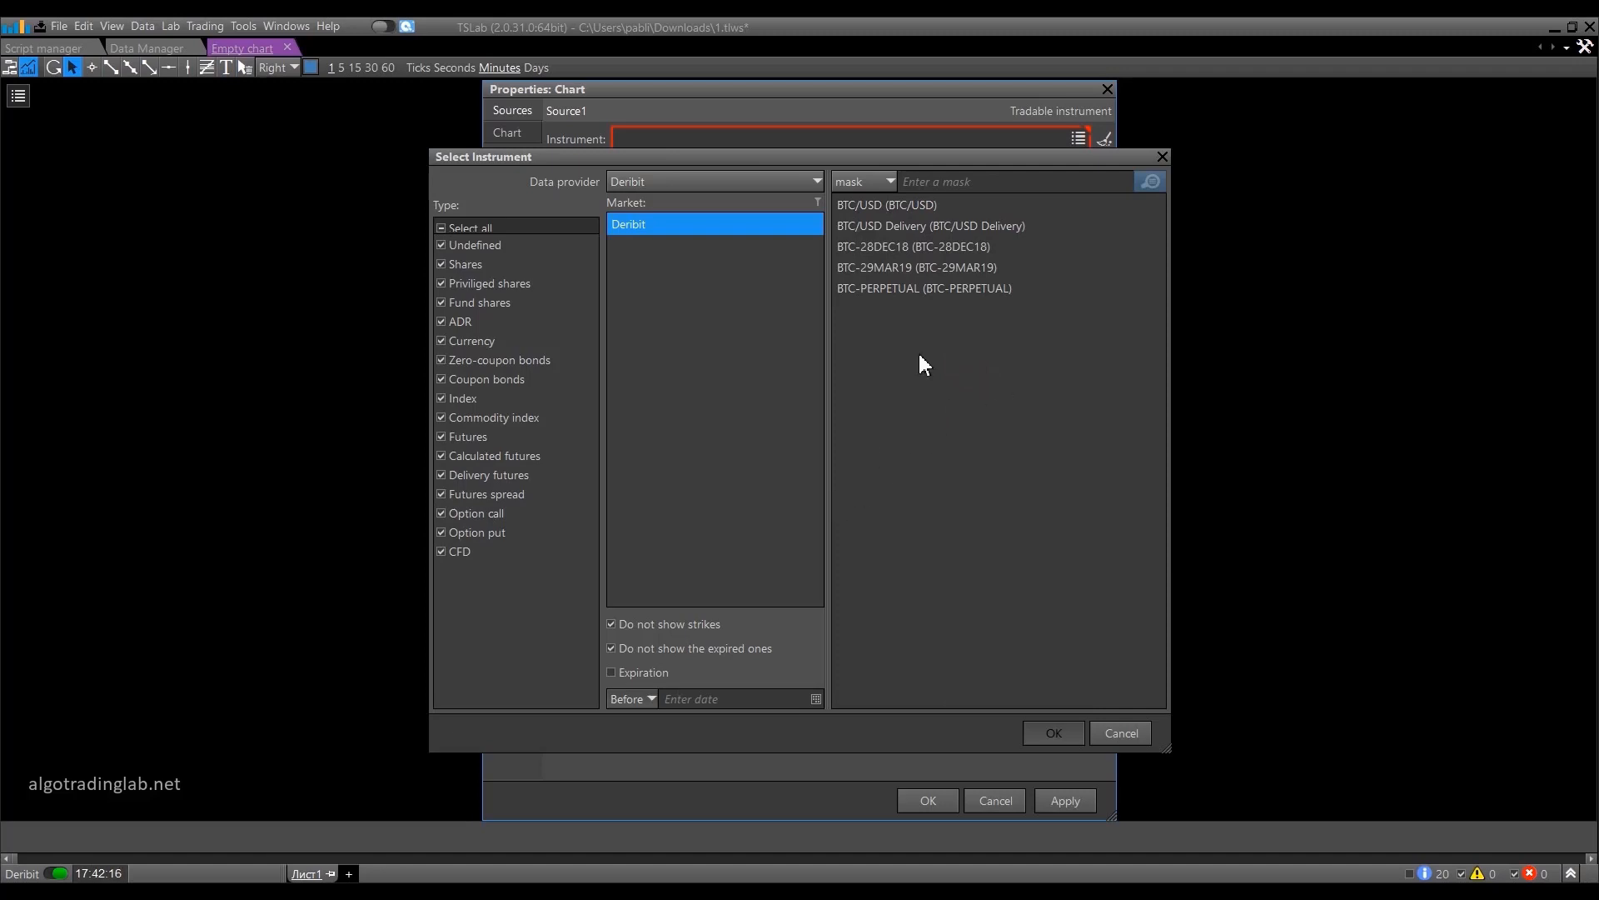
click(946, 209)
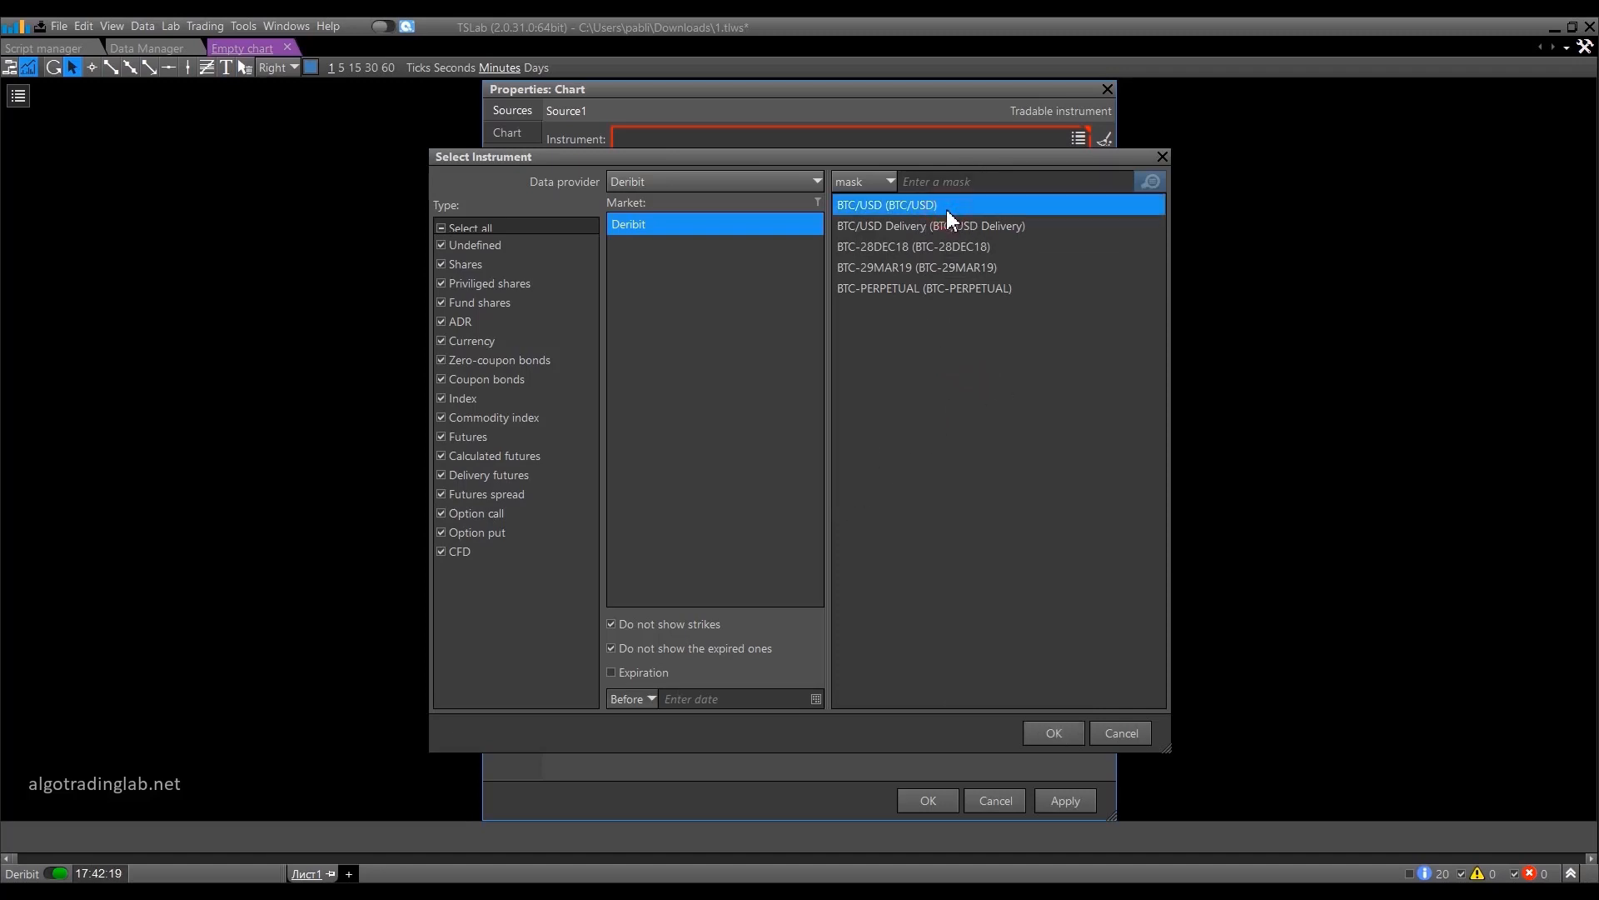
double_click(889, 207)
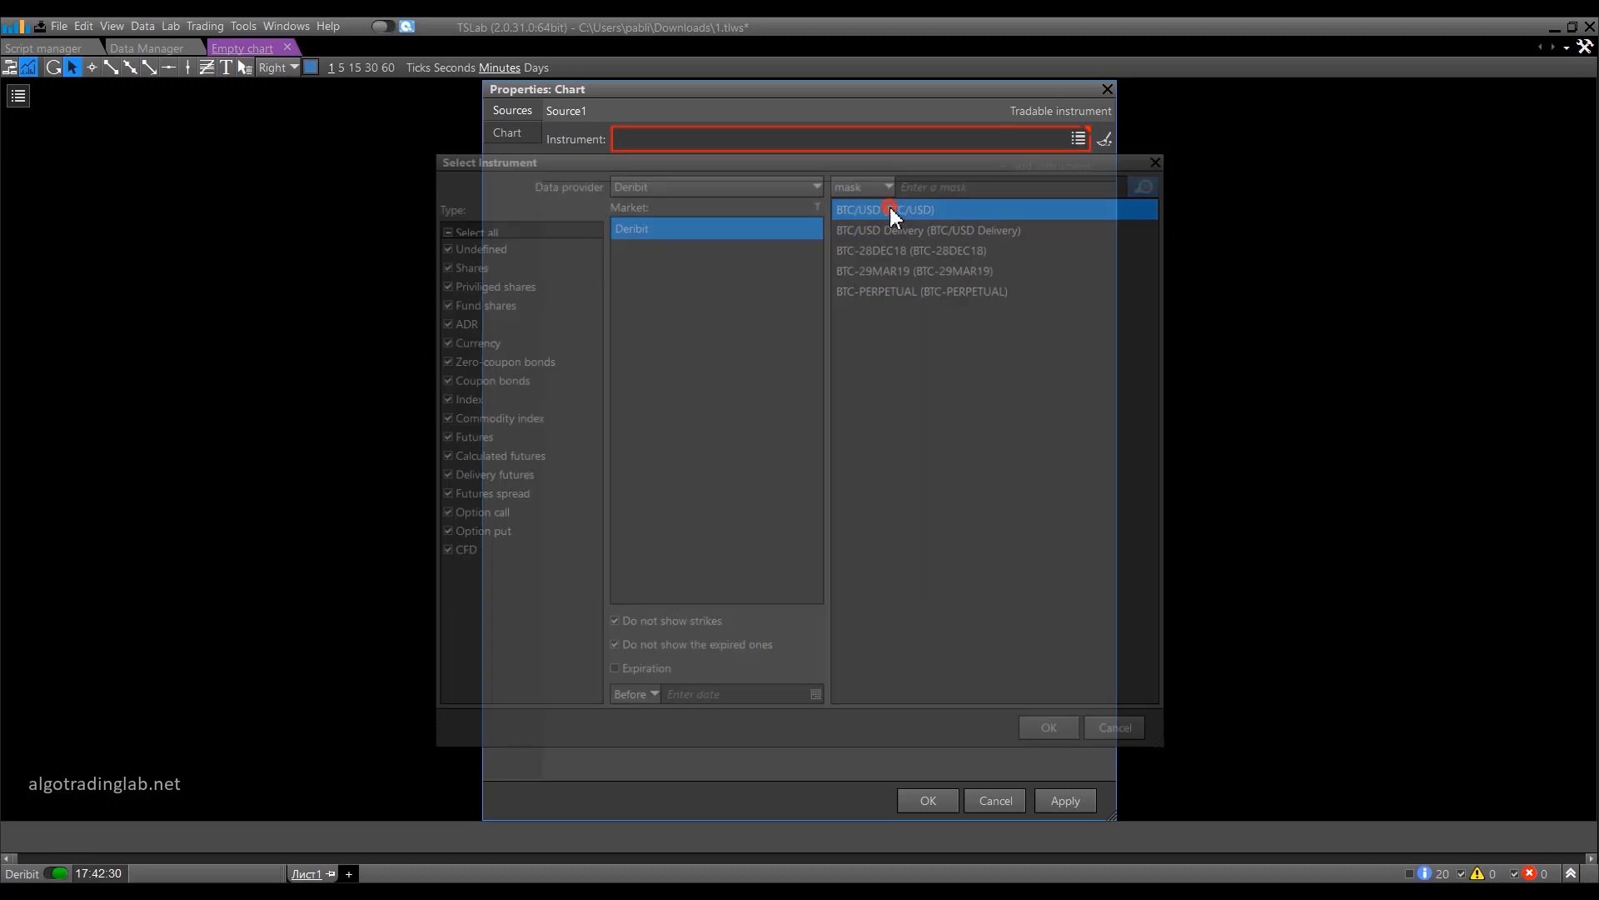
click(928, 796)
Delete the Volume1 block in the BTC/USD chart's editor and return to the candlestick chart.
scroll(1374, 394, up, 5)
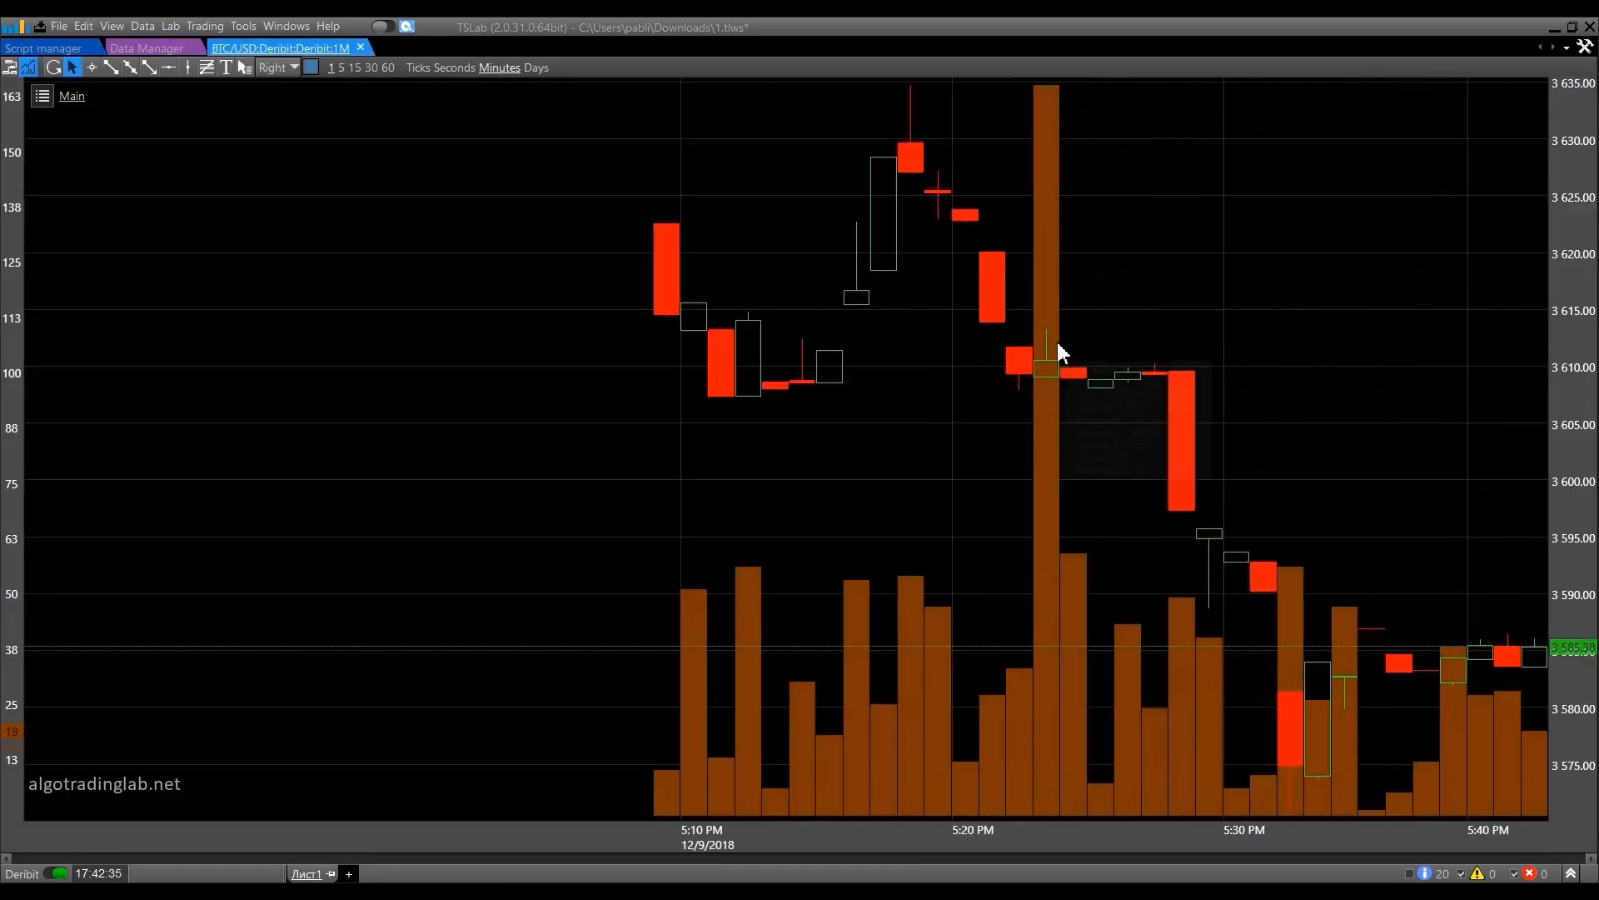
scroll(949, 233, down, 1)
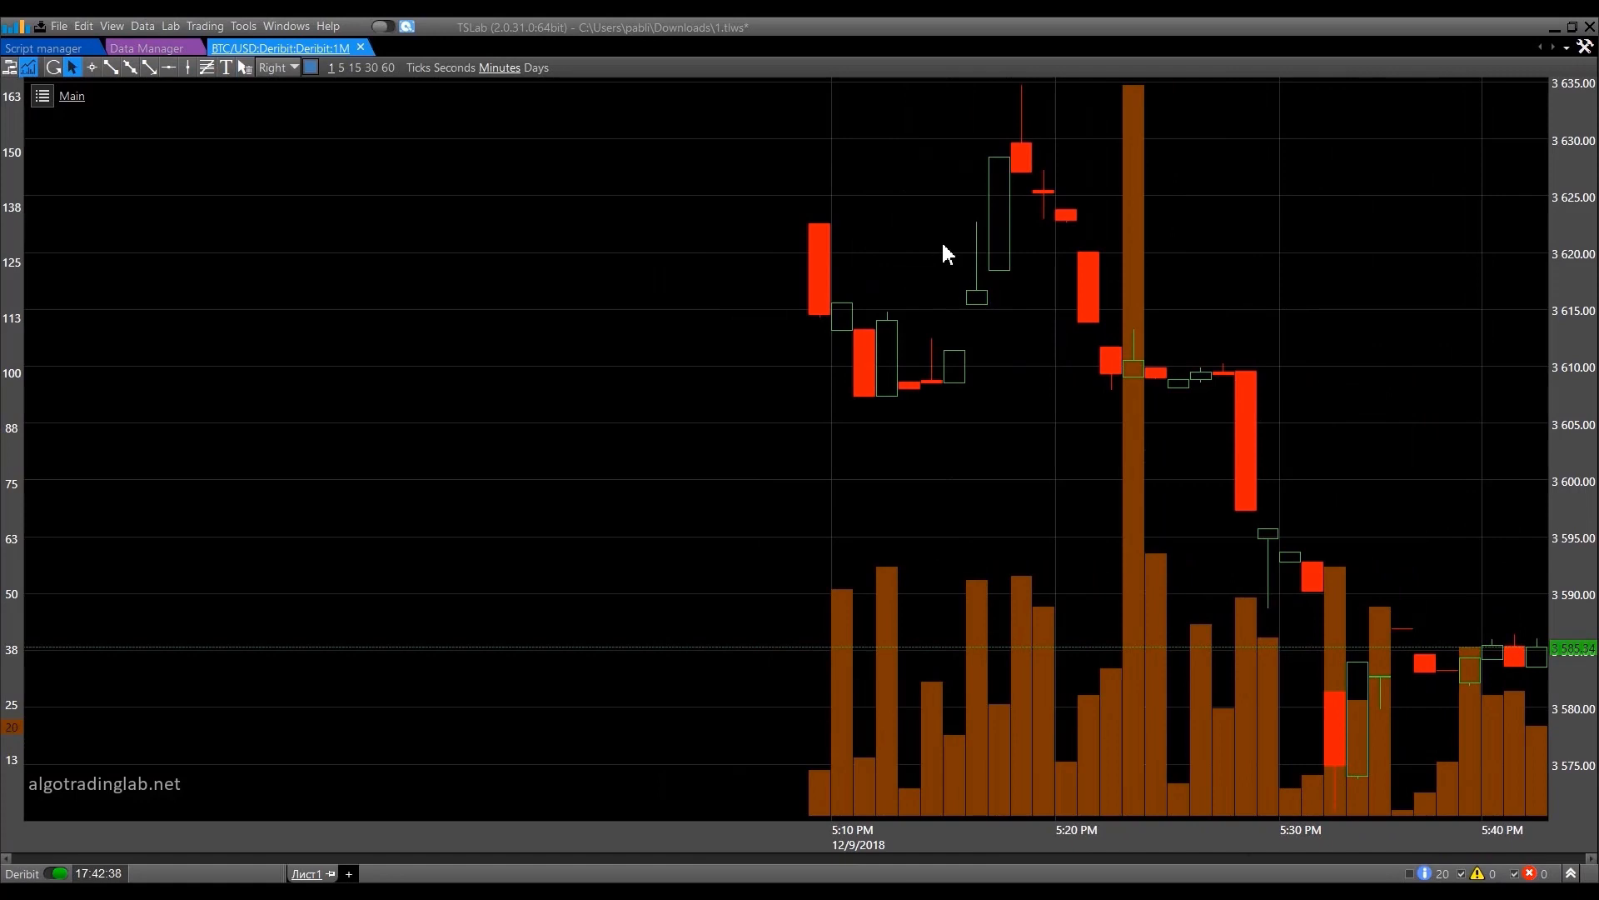
click(9, 66)
click(139, 187)
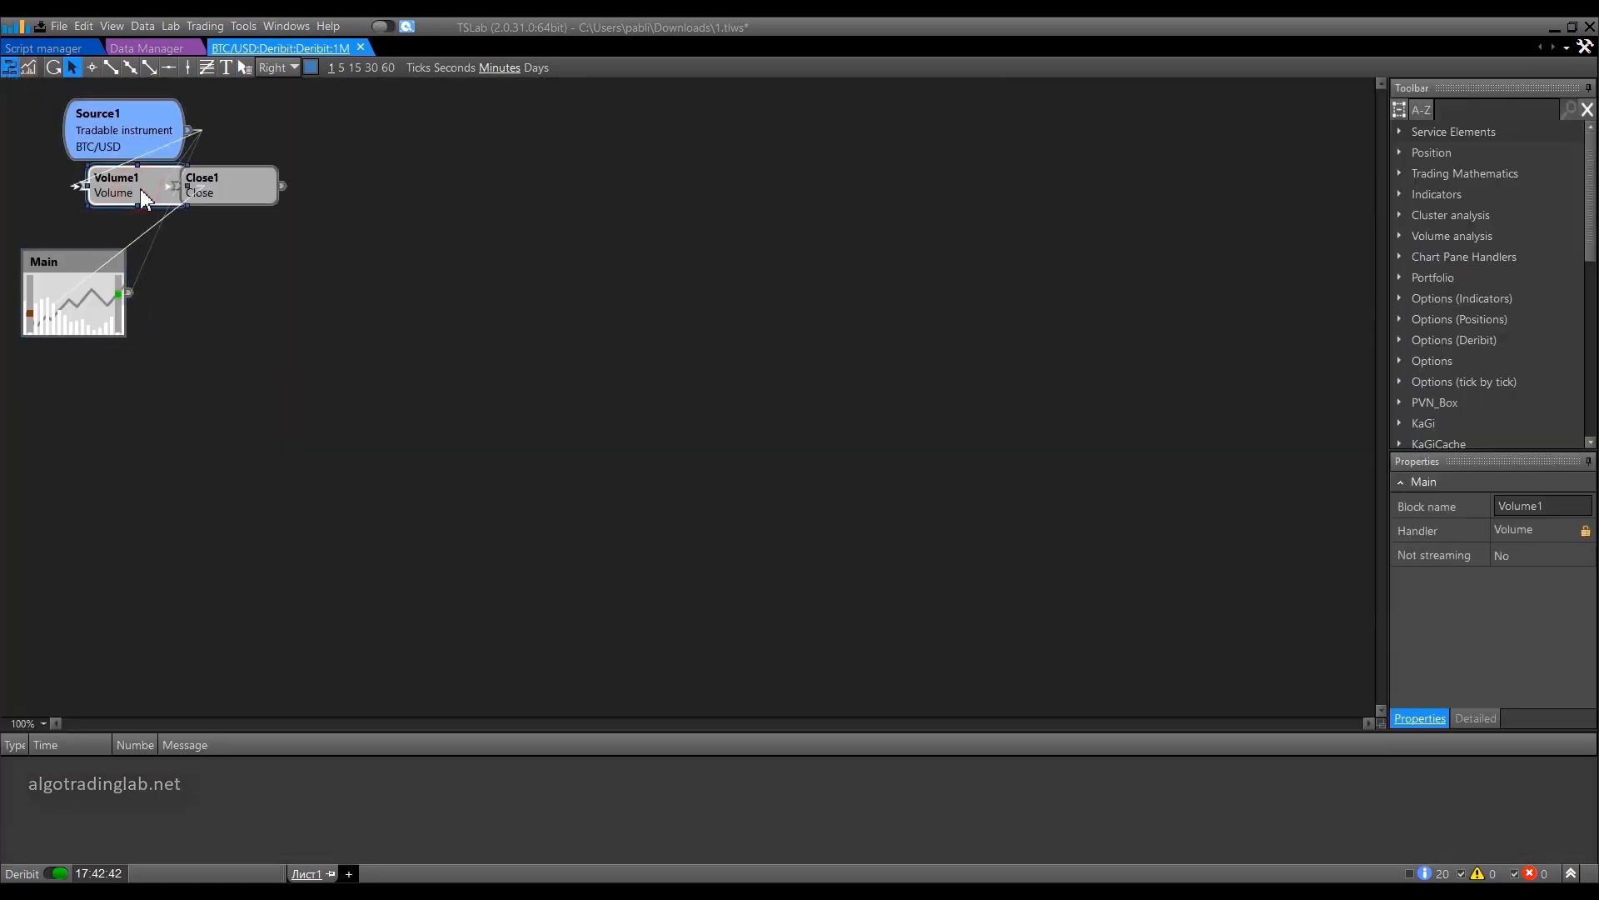
key(Delete)
click(28, 67)
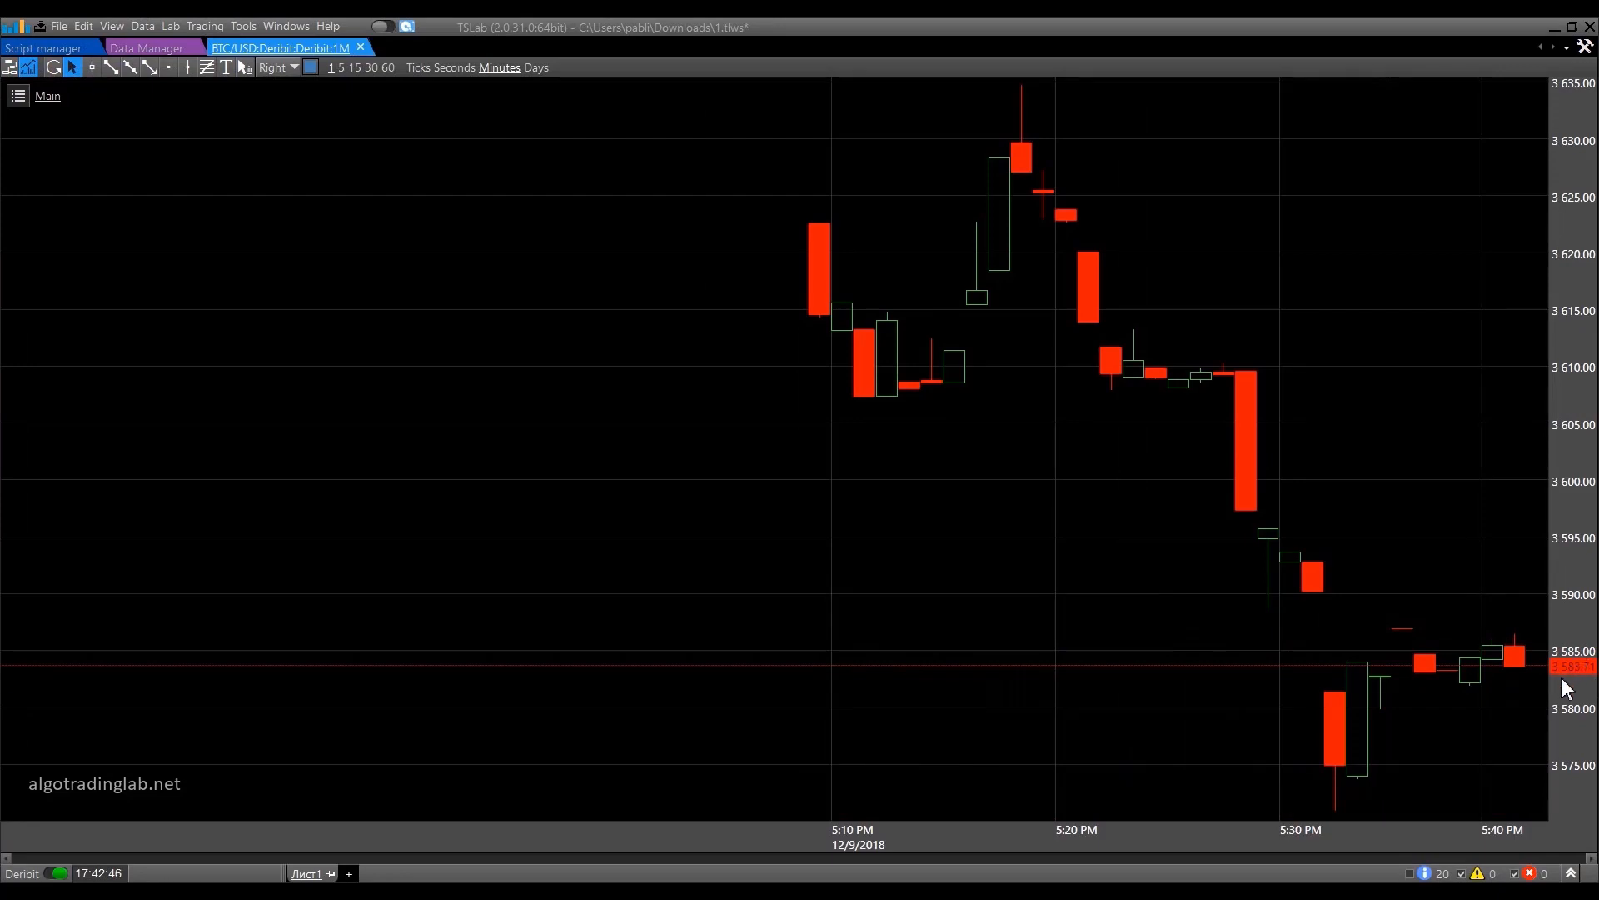
scroll(1508, 689, up, 4)
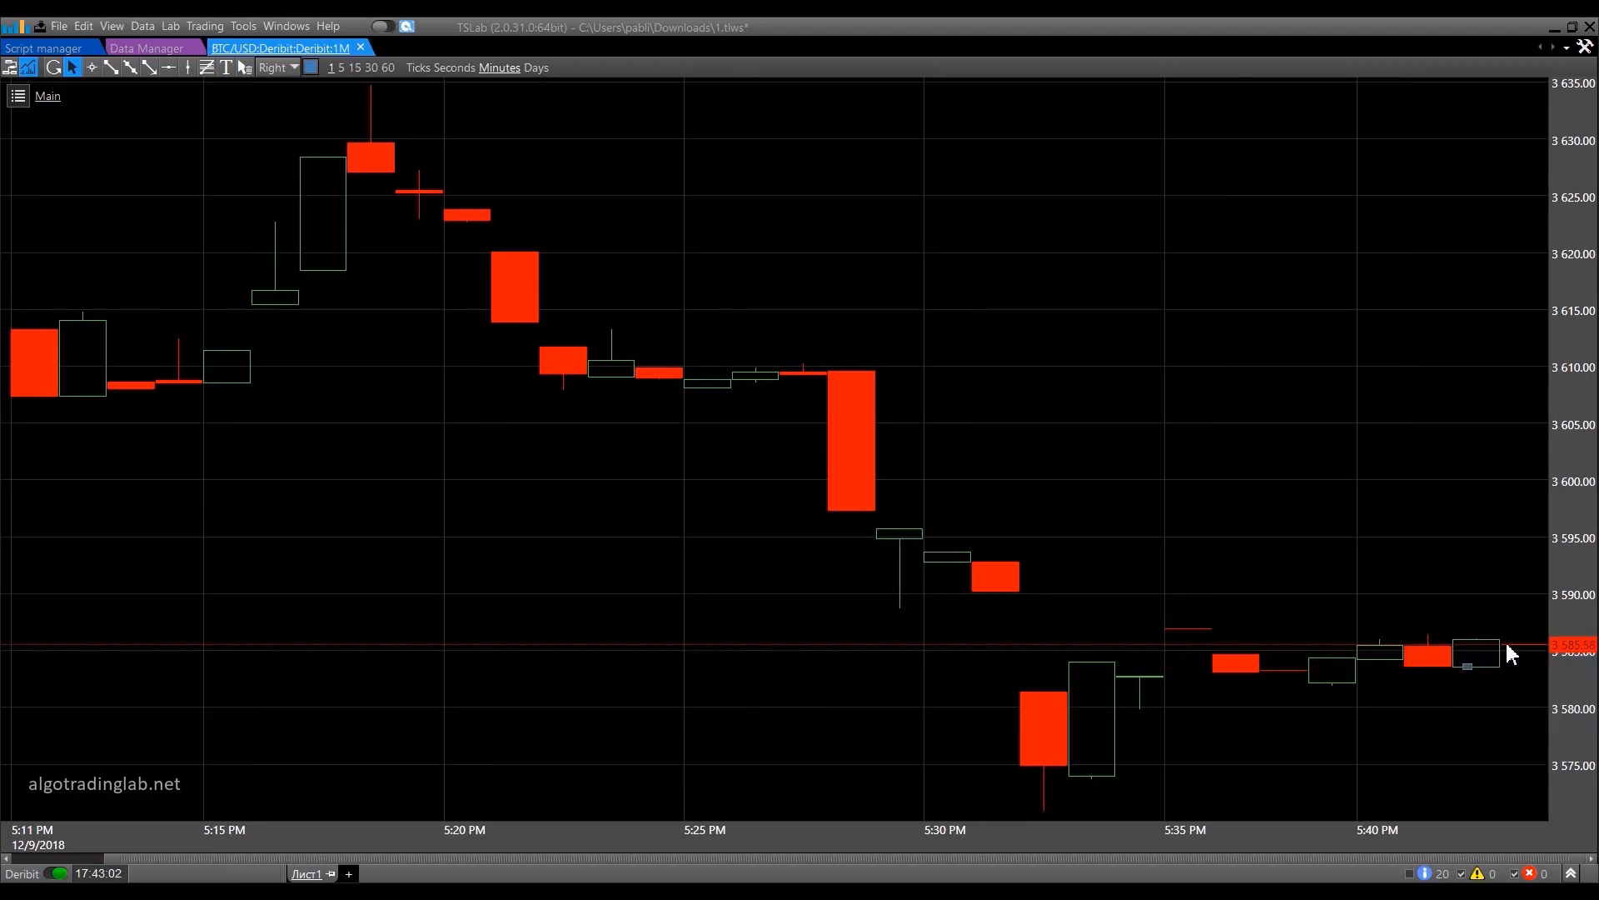
scroll(1212, 411, down, 5)
scroll(584, 295, up, 3)
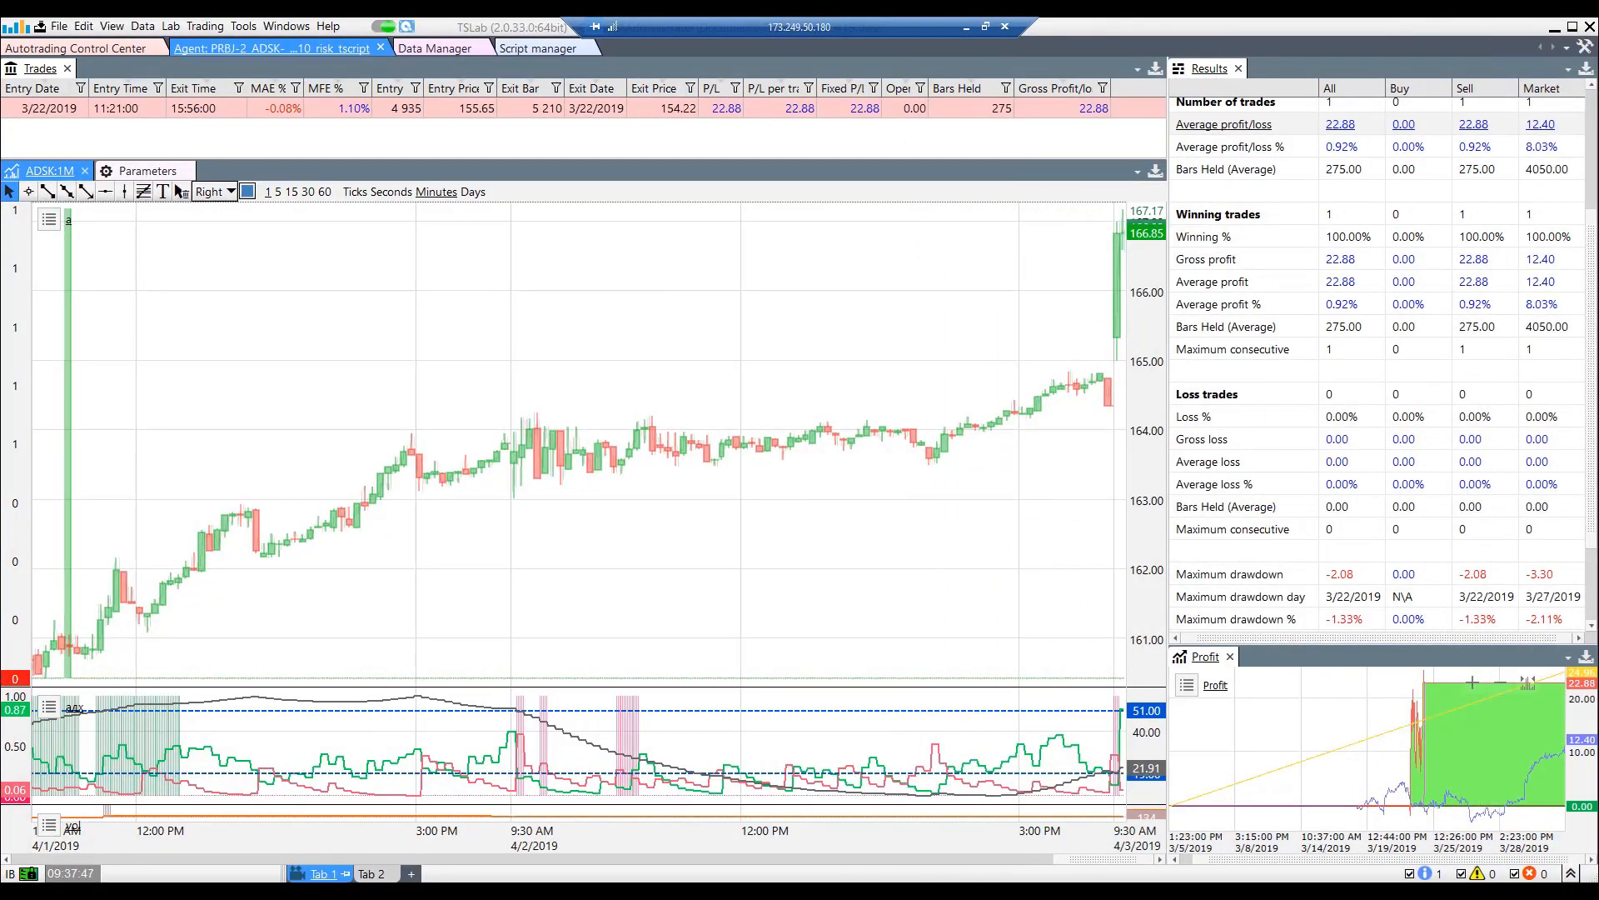
Review the Interactive Brokers provider in the Data Manager and the agent in the Autotrading Control Center of the remote TSLab session.
click(432, 50)
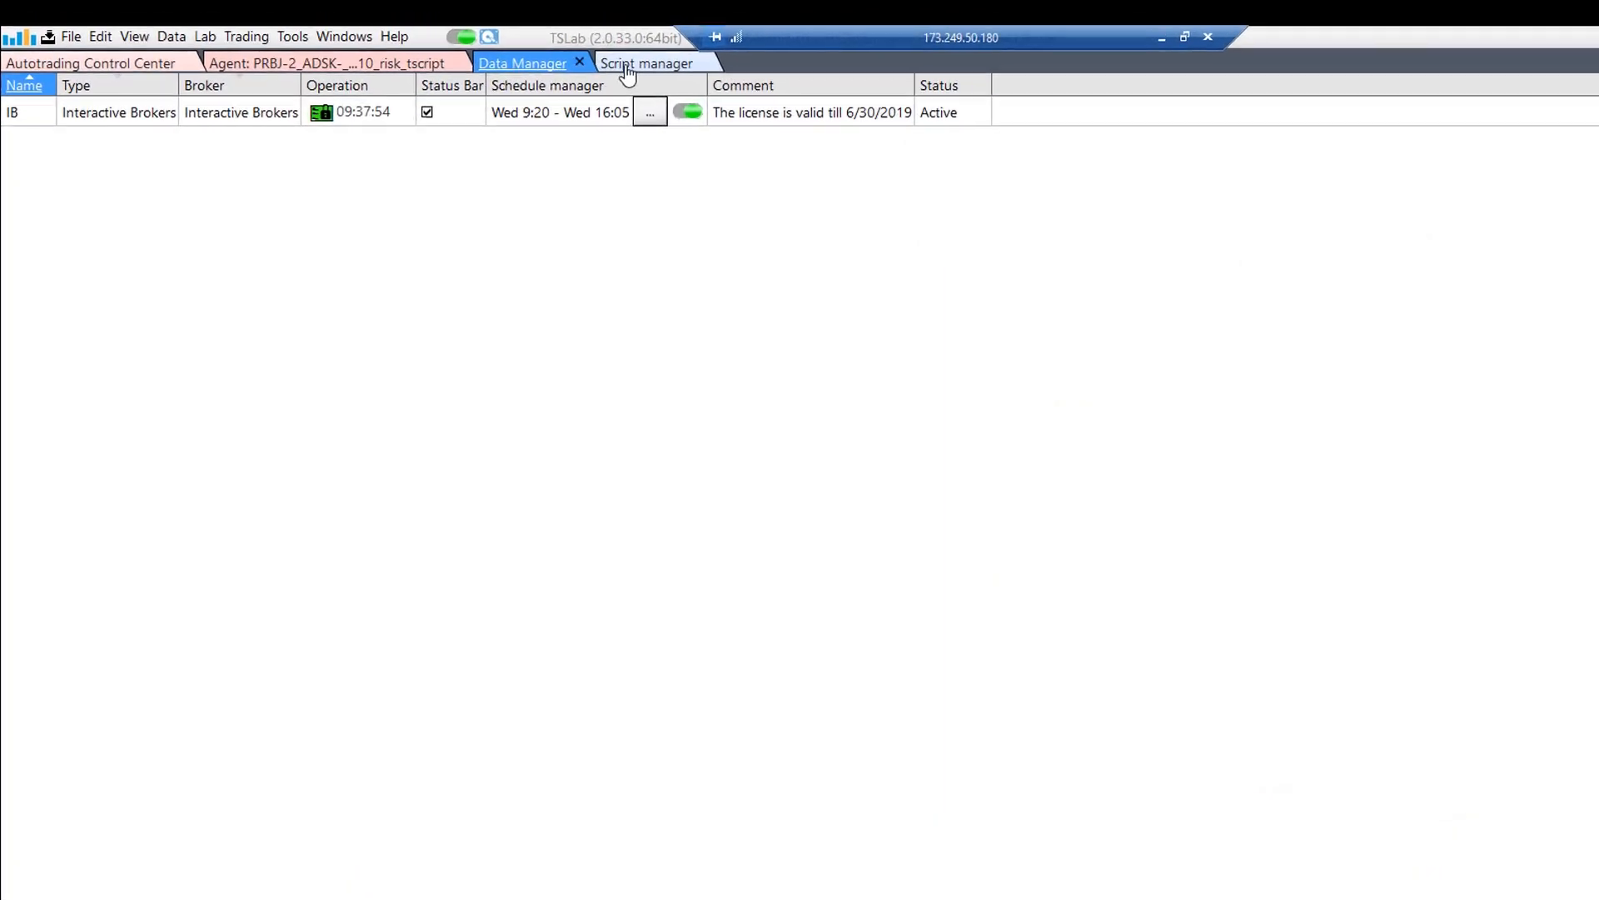
click(550, 52)
click(120, 48)
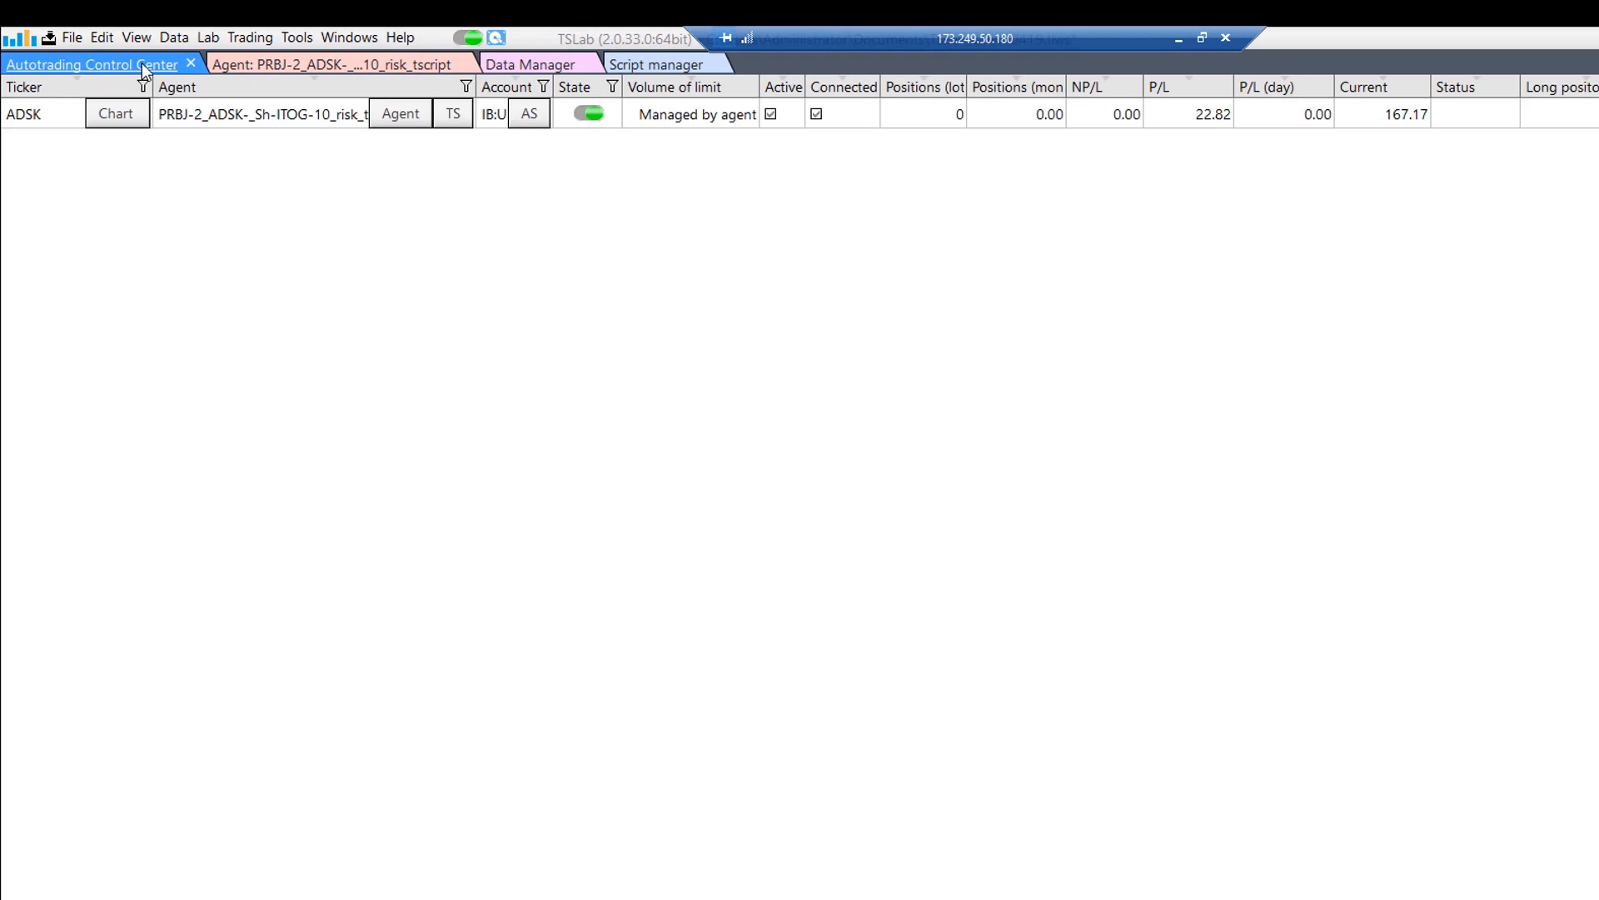
View the running agent's chart, return to the Autotrading Control Center, and open the ADSK instrument chart to examine its latest candles.
click(388, 59)
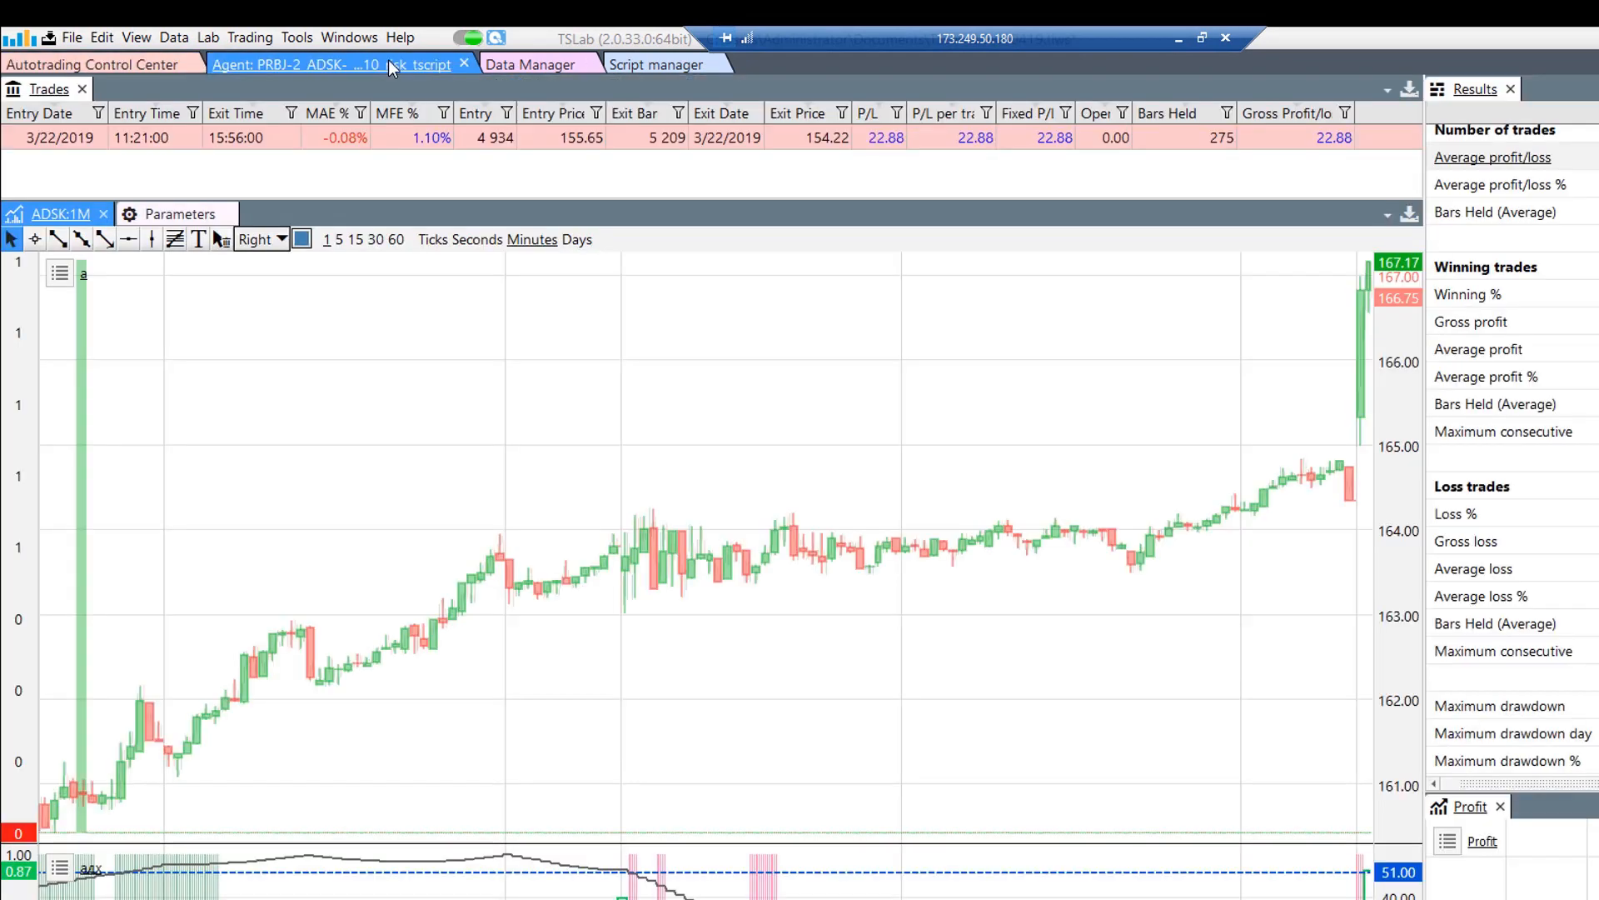
click(110, 60)
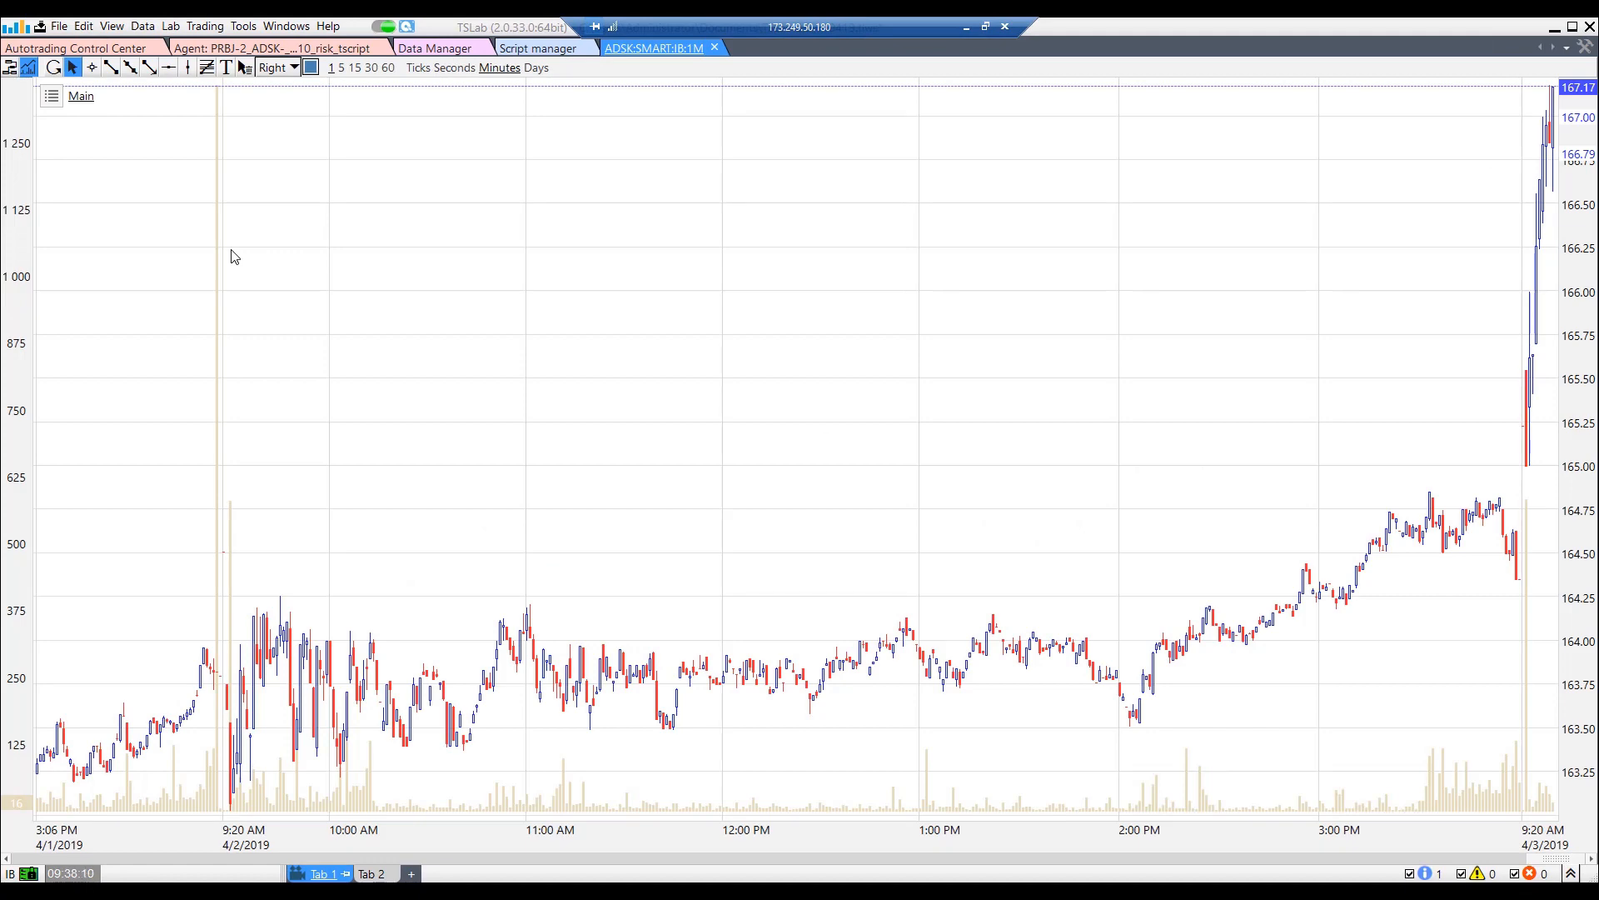
scroll(958, 420, up, 5)
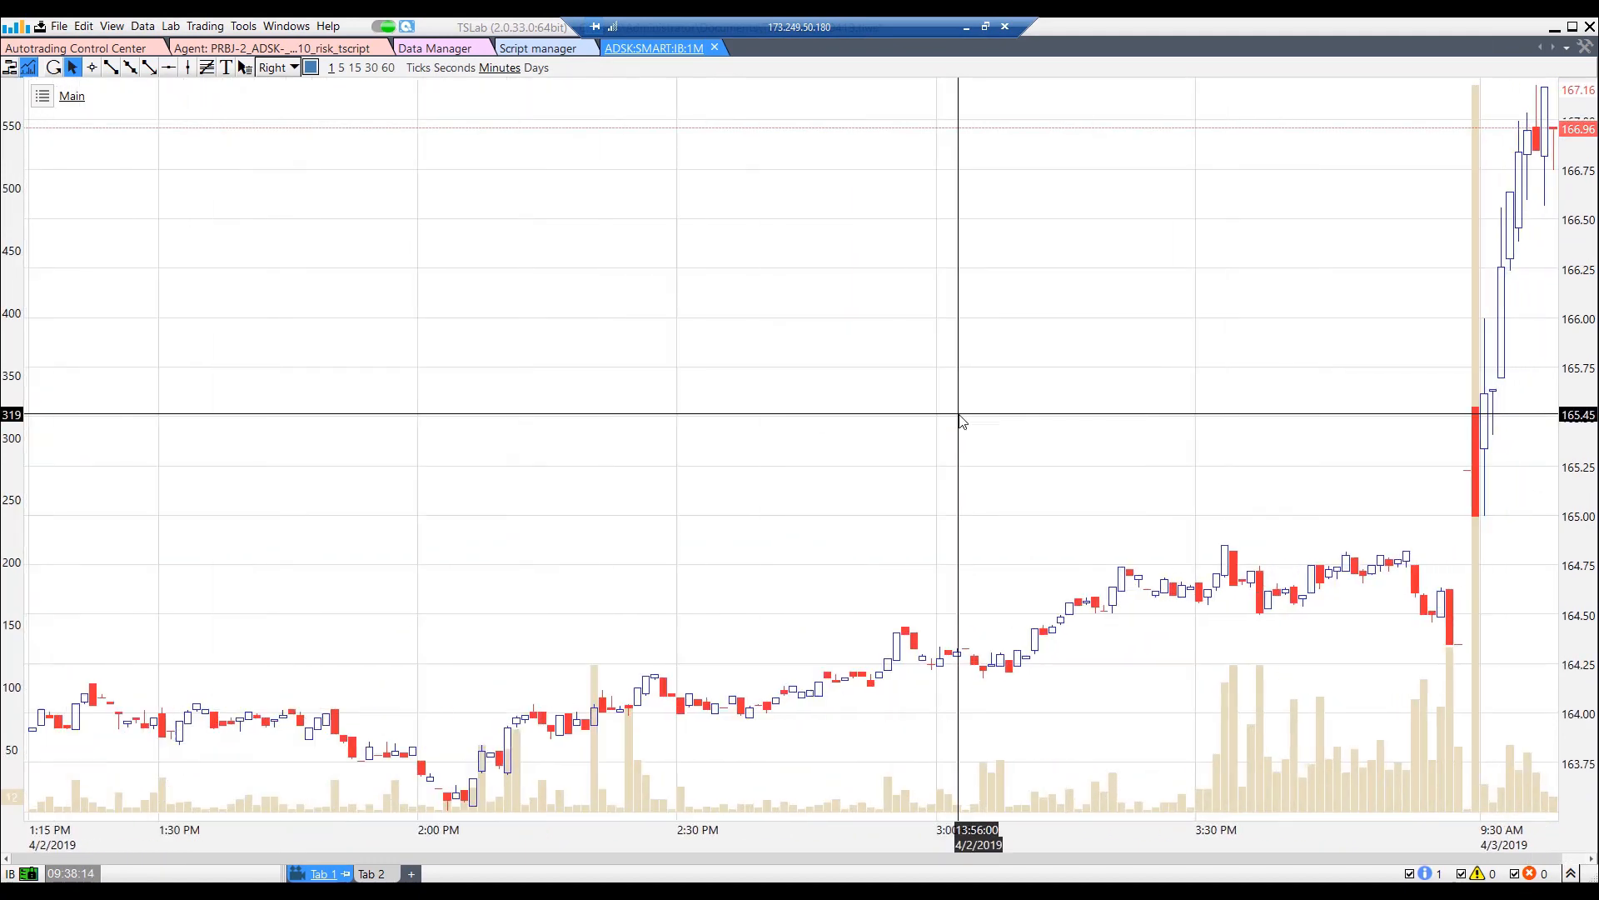
scroll(958, 421, up, 3)
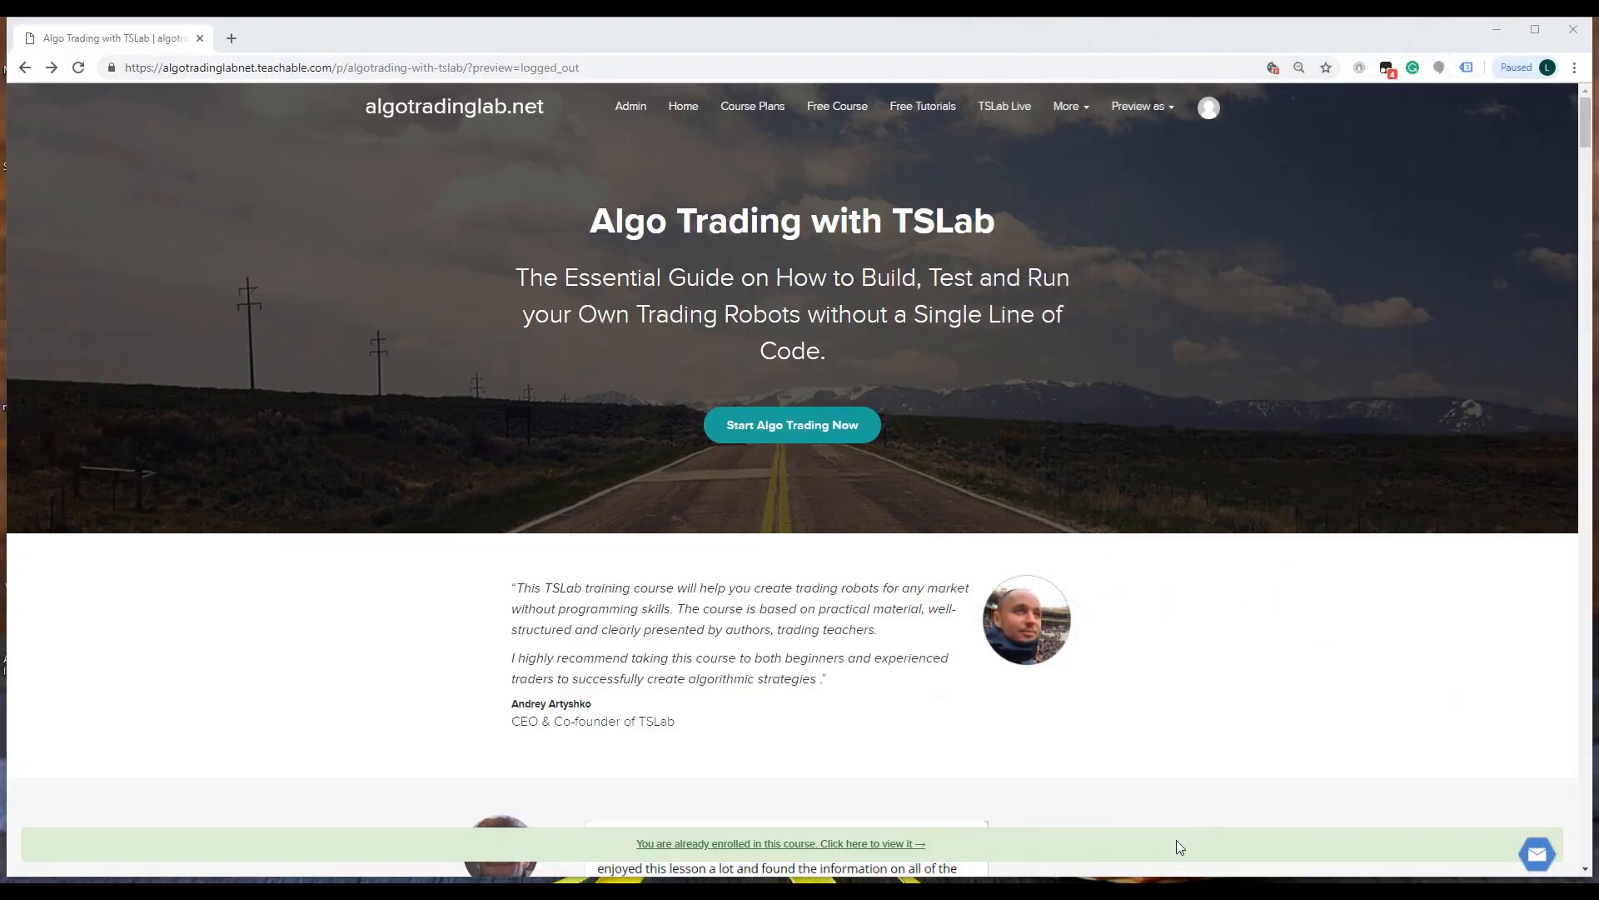
Switch to the algotradinglab.net course site in the browser and open its TSLab Live page.
click(991, 113)
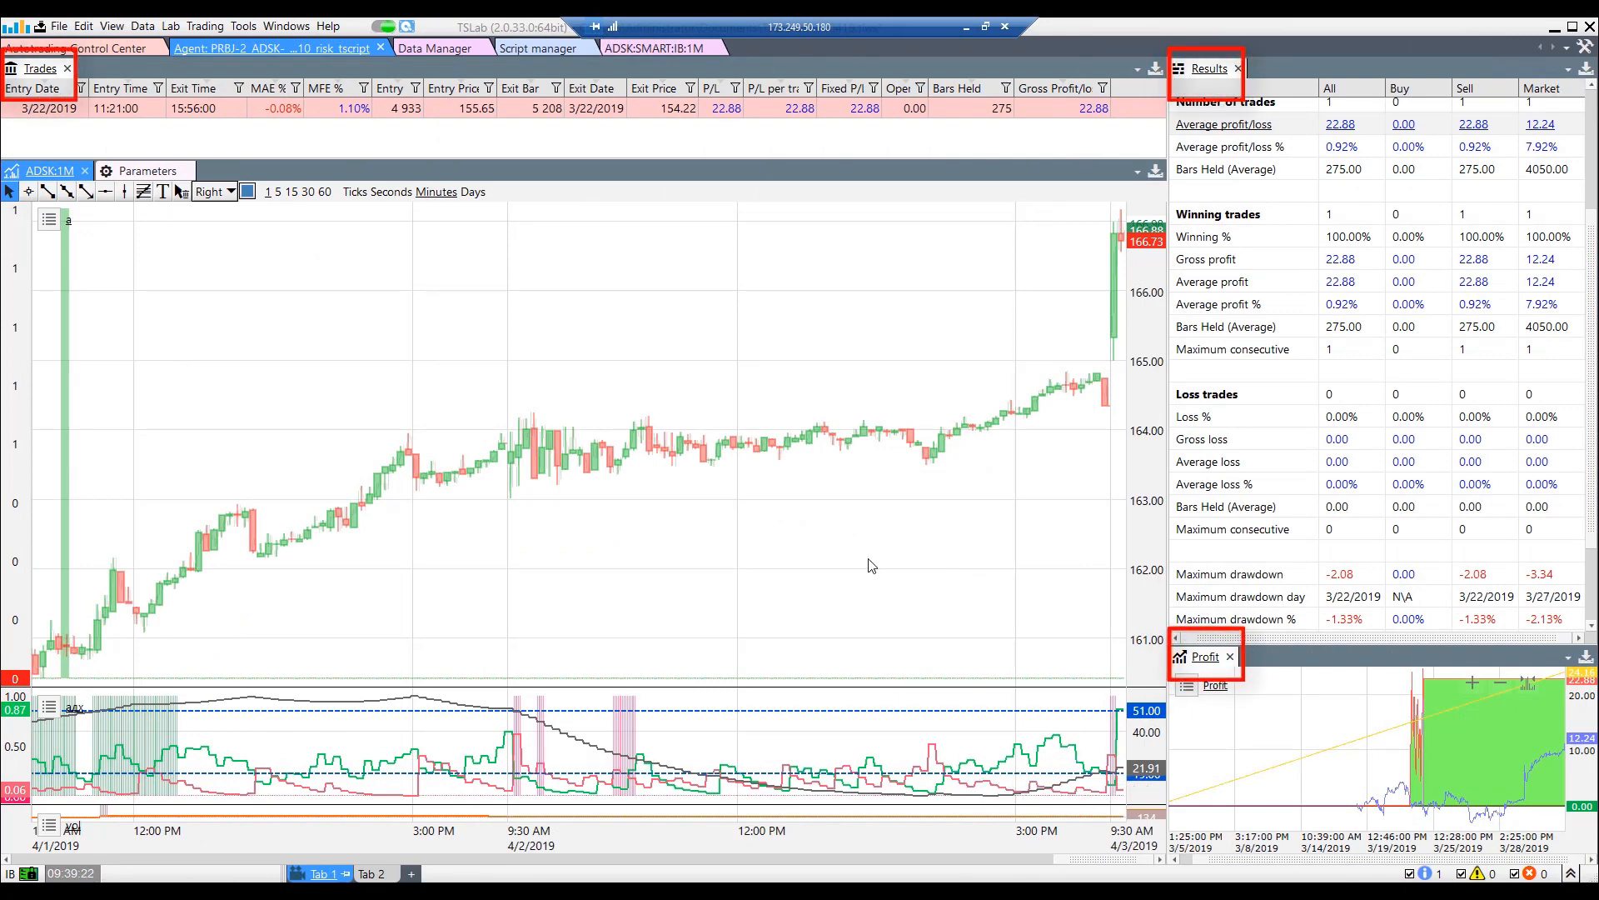
Examine the trade entry and exit markers and recent price history on the agent's ADSK chart in TSLab.
scroll(871, 566, down, 2)
scroll(870, 565, down, 4)
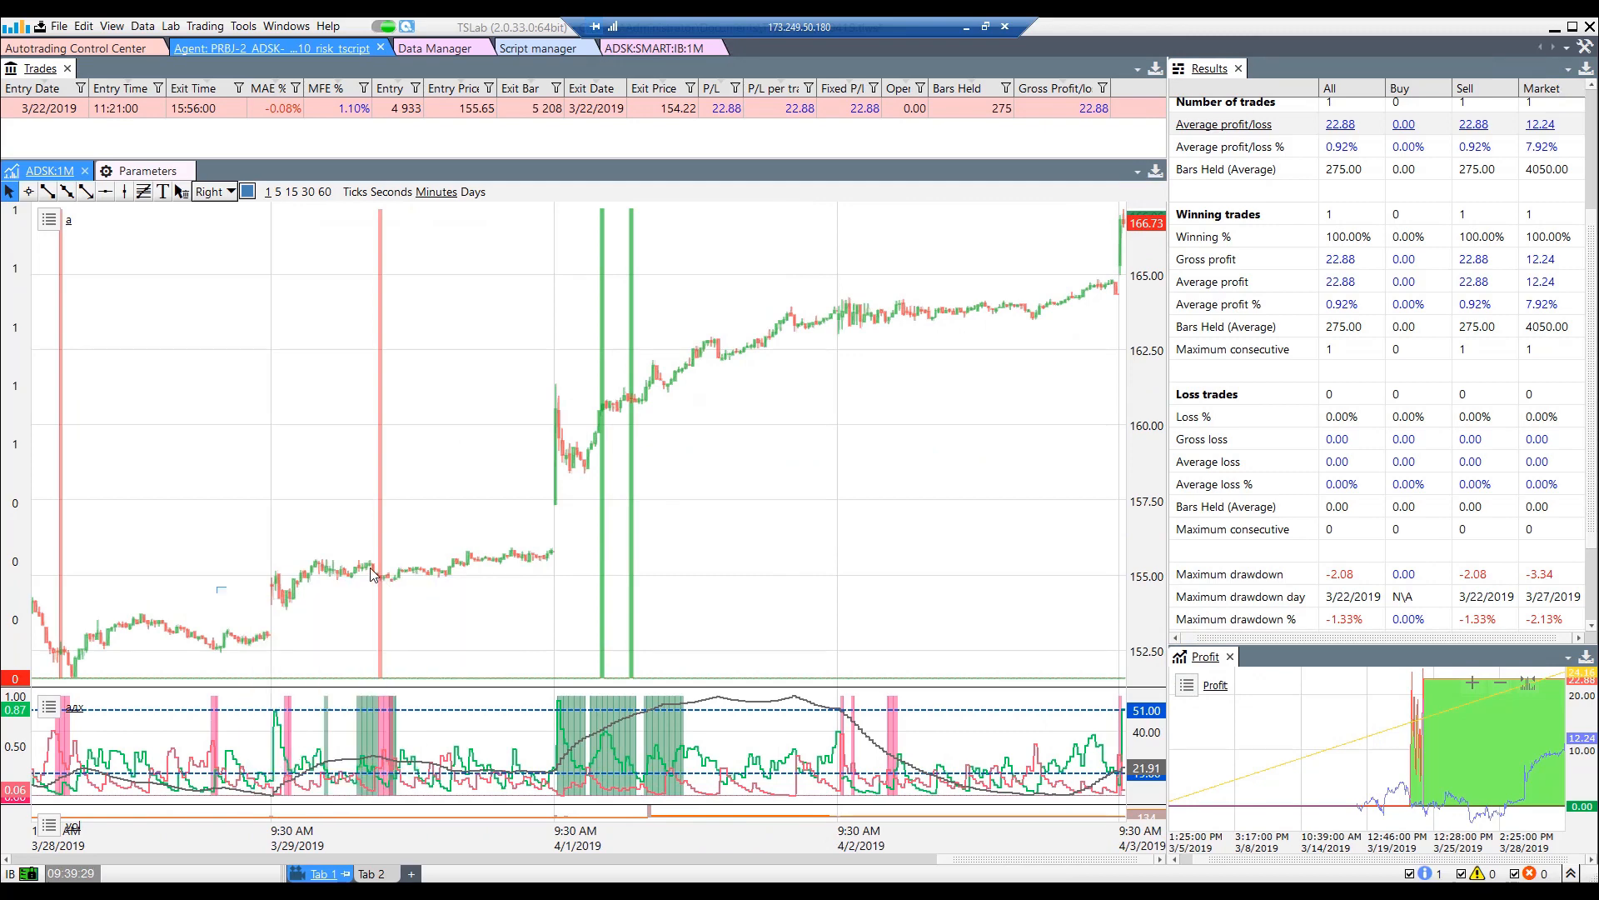
scroll(374, 577, down, 2)
scroll(373, 575, down, 5)
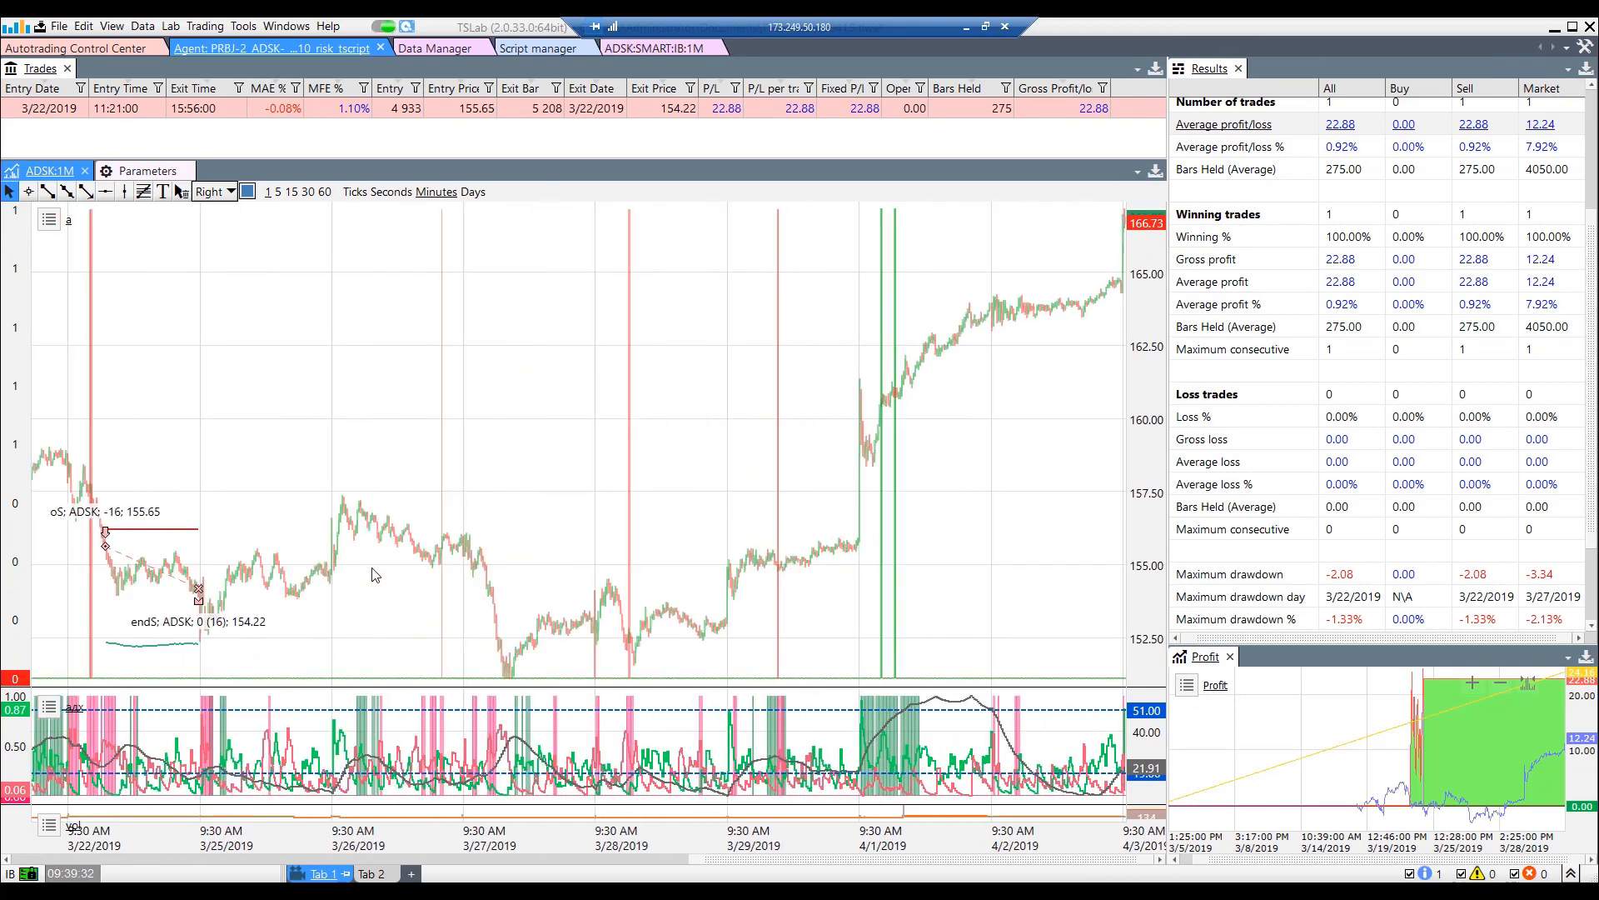
mouse_move(767, 614)
scroll(767, 614, up, 5)
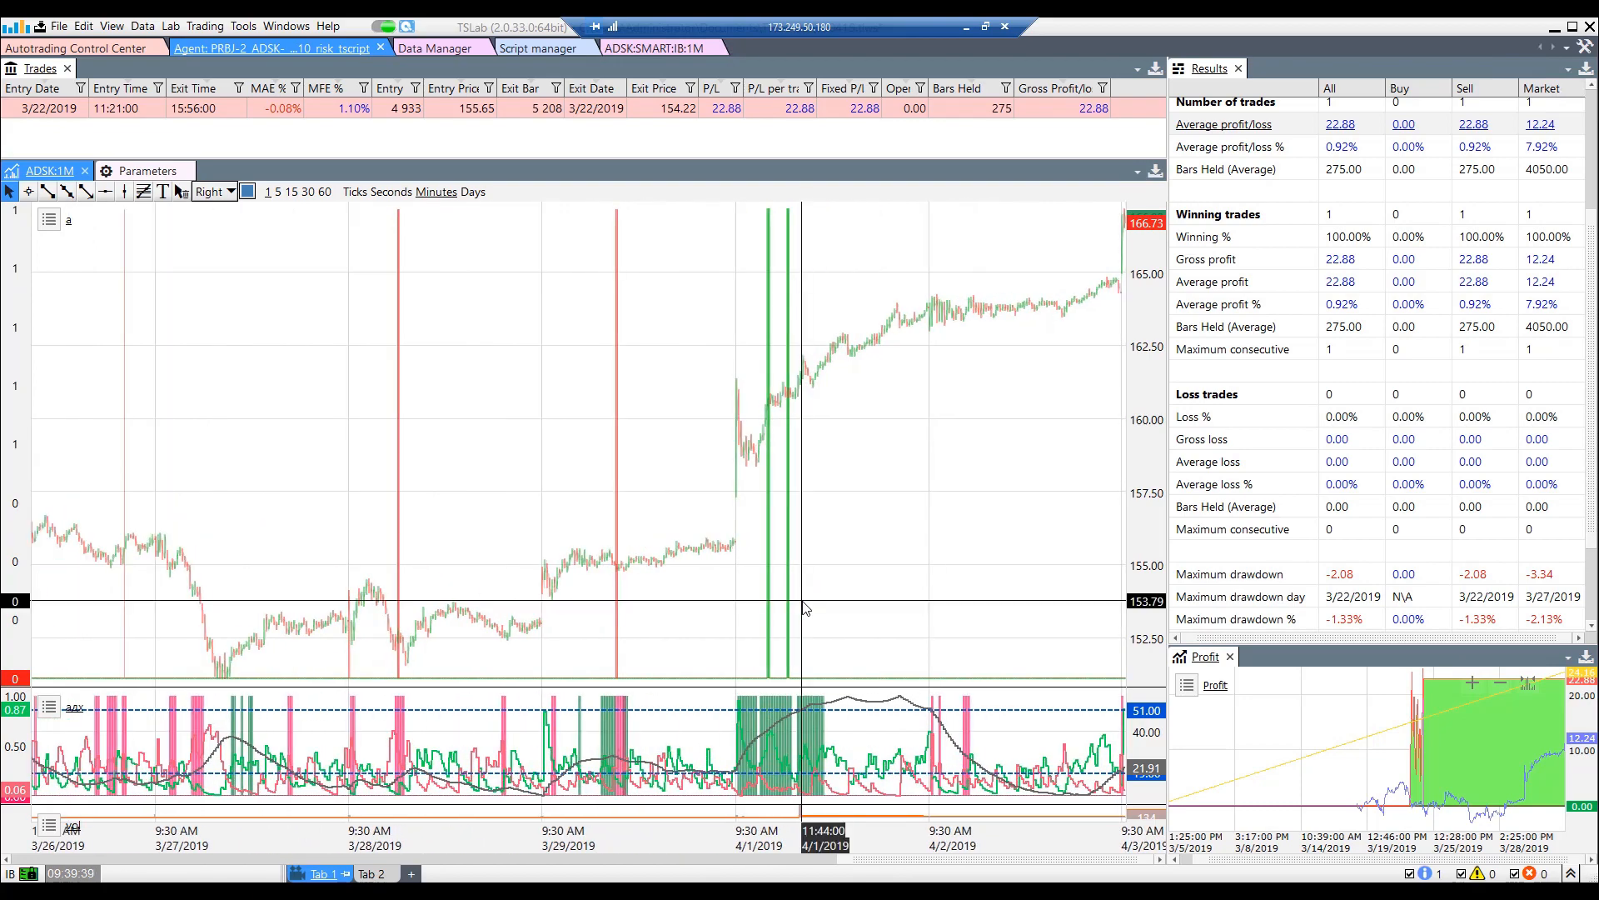
scroll(805, 607, up, 3)
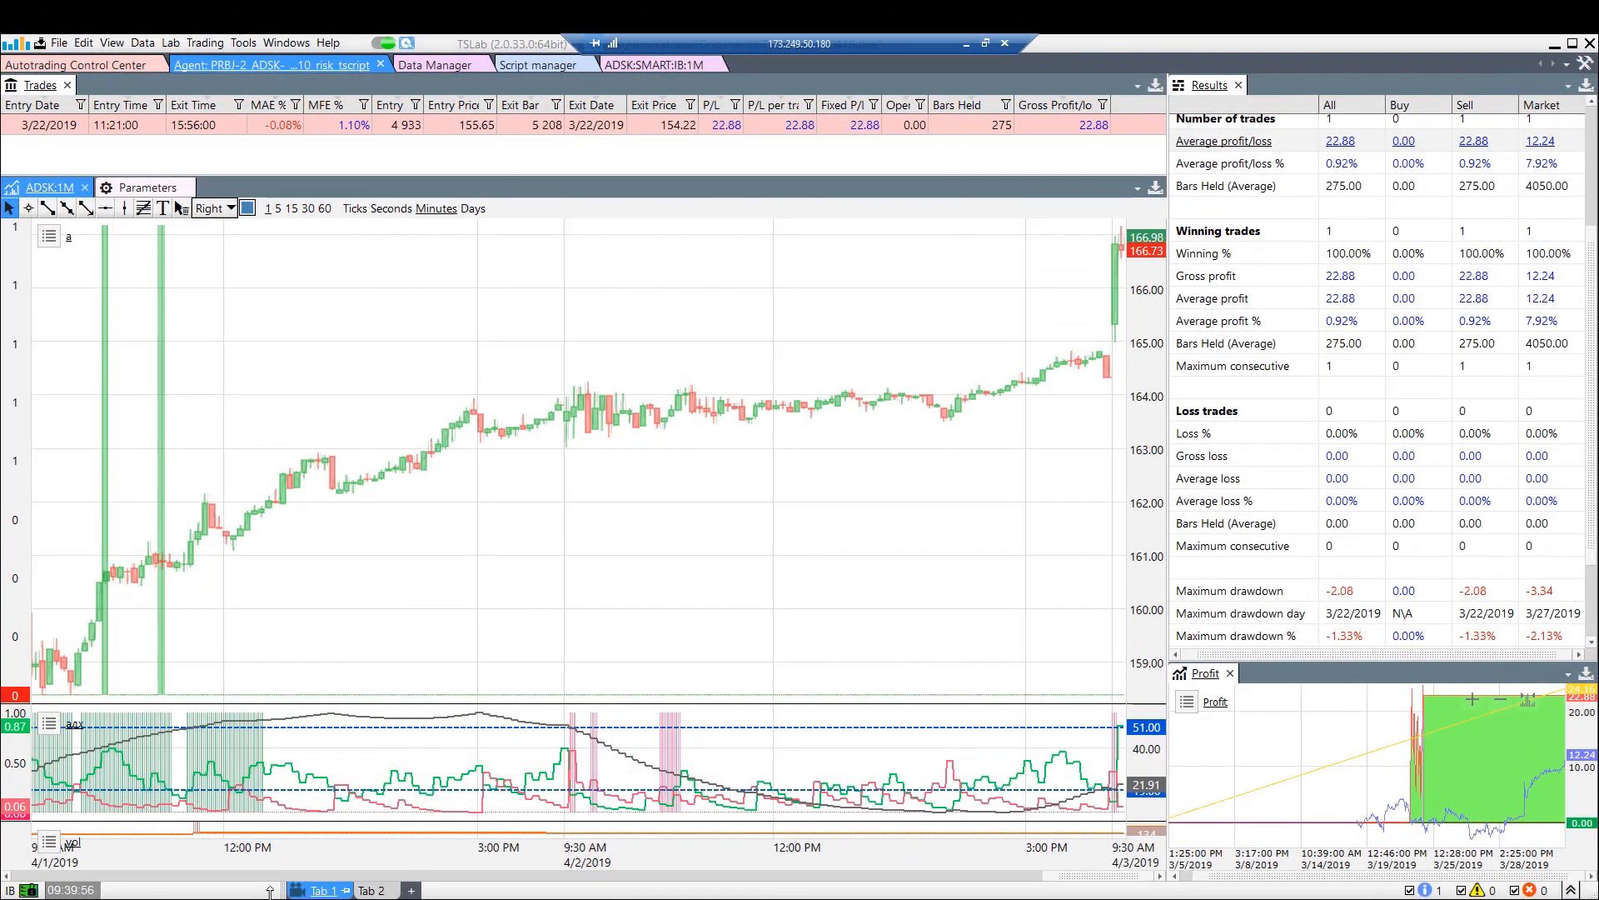
Check the Tab 2 workspace, return to Tab 1, and try the global trading switch.
click(367, 892)
click(319, 891)
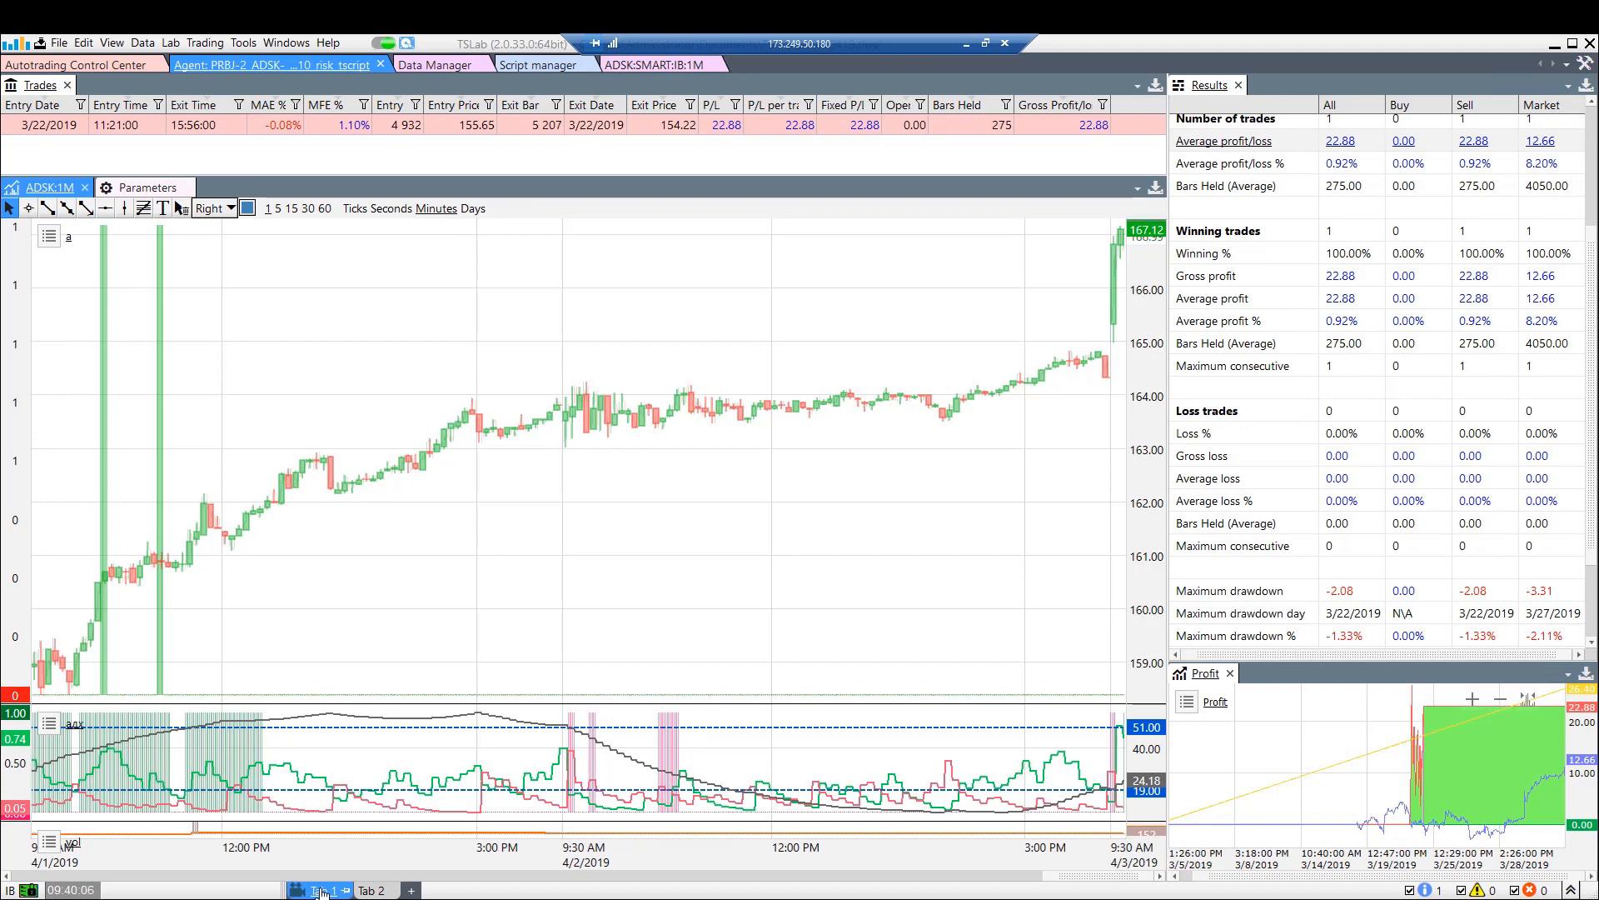
click(387, 45)
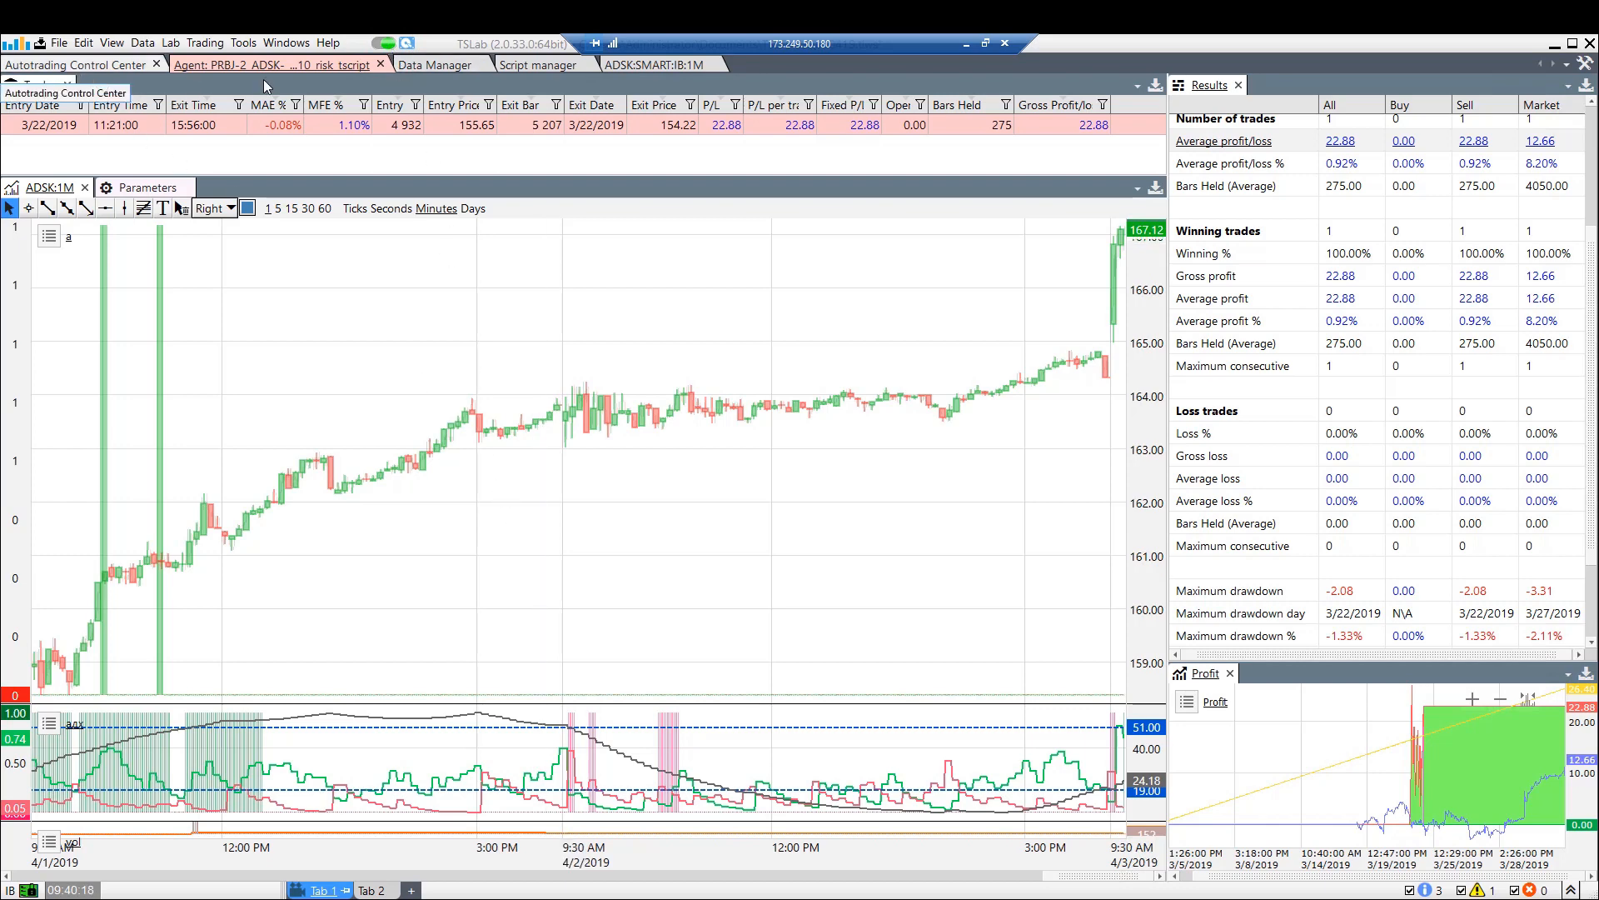
Open the PRBJ-2 ADSK script for editing, inspect the L_stp_k constant in the Stop_L group, and run the script.
click(1529, 131)
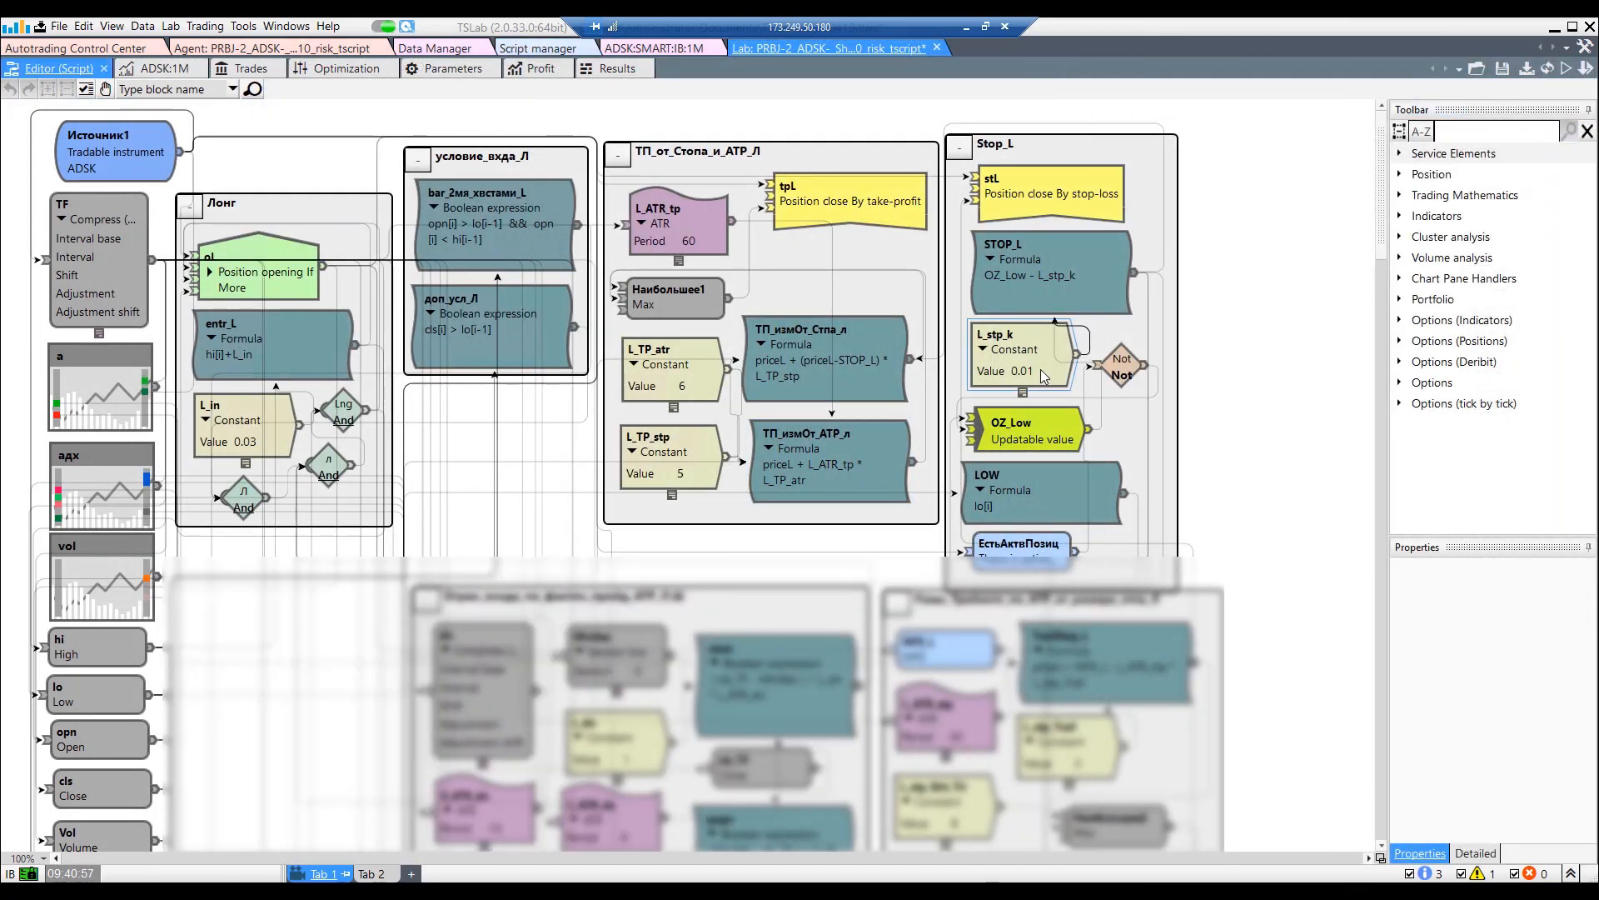
click(1043, 375)
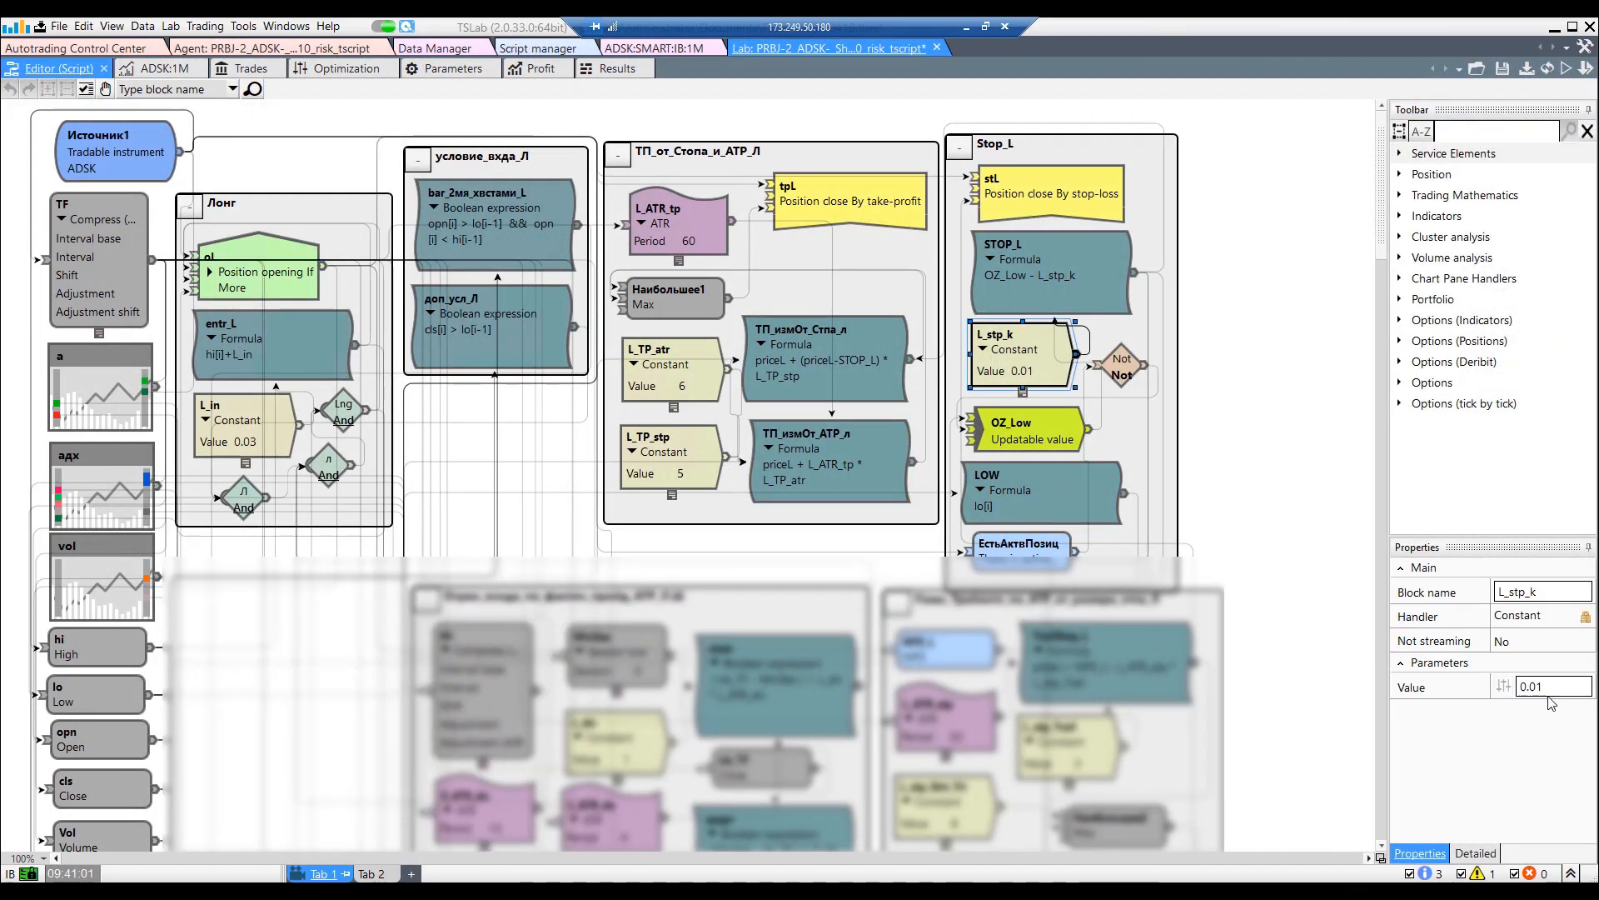
click(1585, 68)
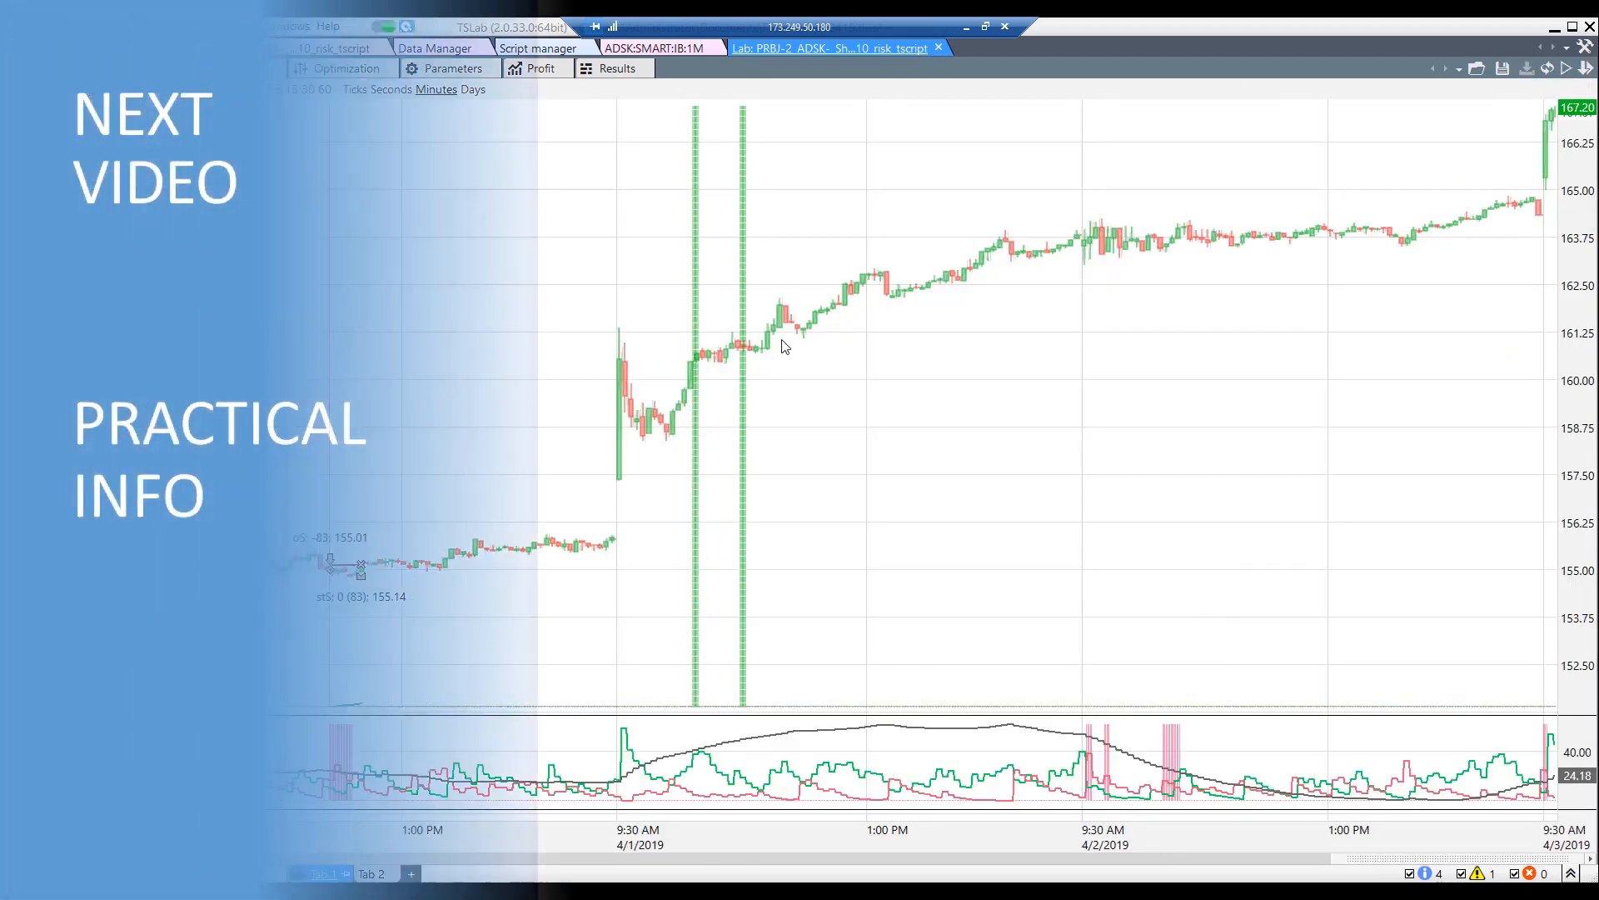